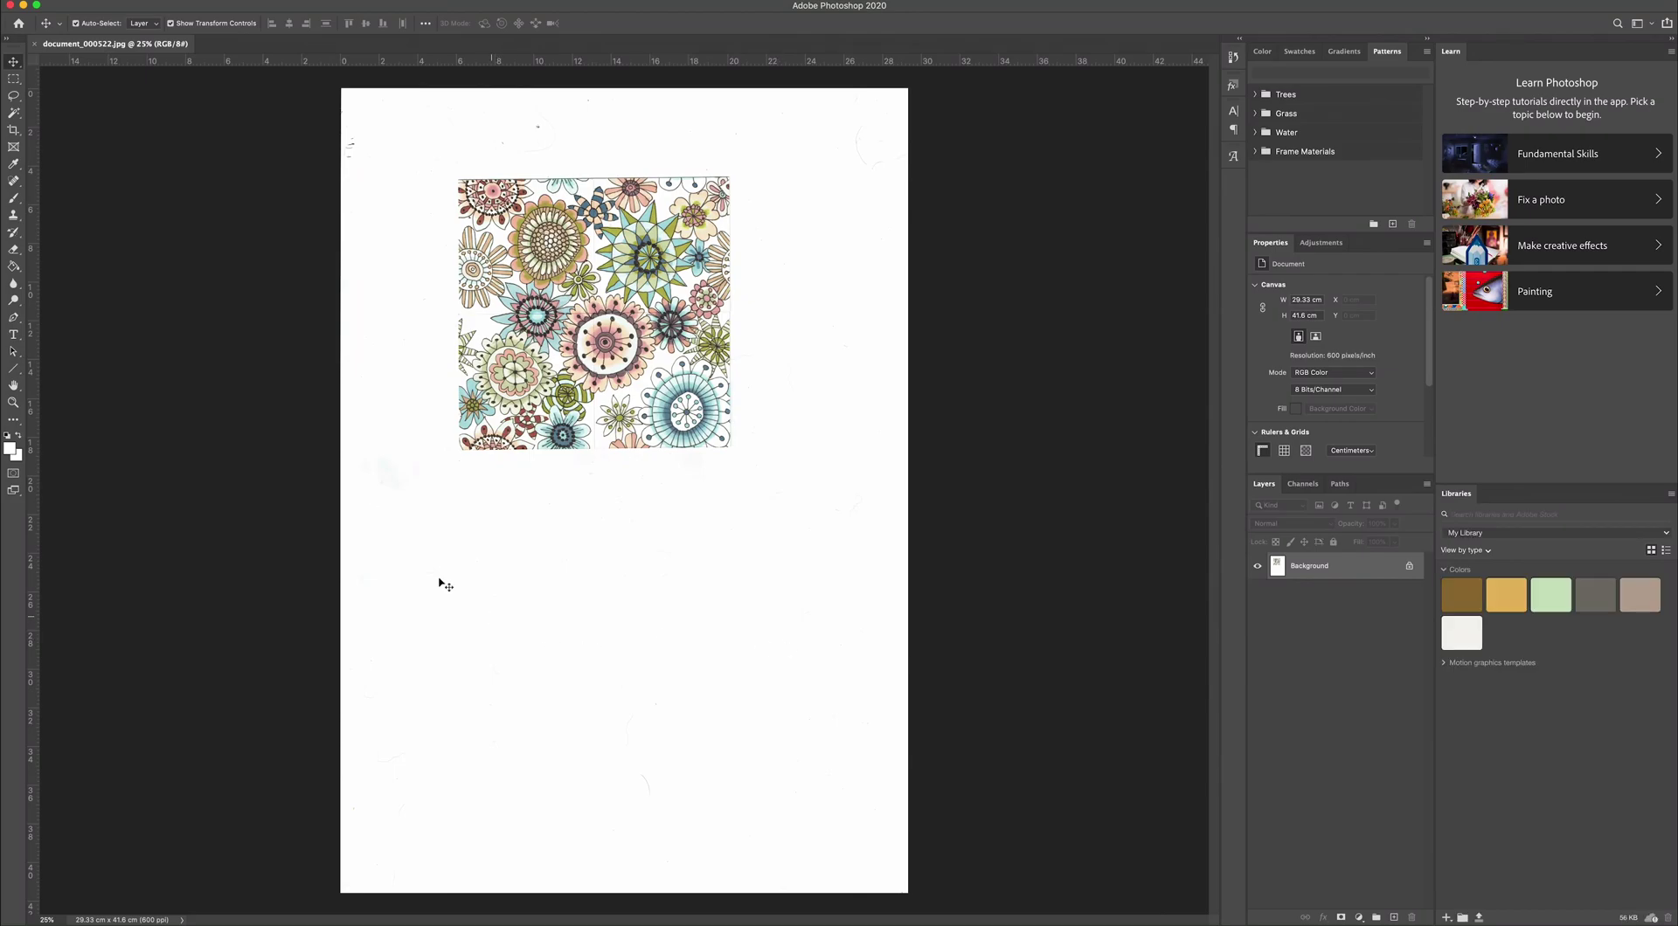
Step: Rotate the floral tile about 0.7° against a top guide, then marquee the roughly 14.12 × 13.97 cm pattern square
click(14, 78)
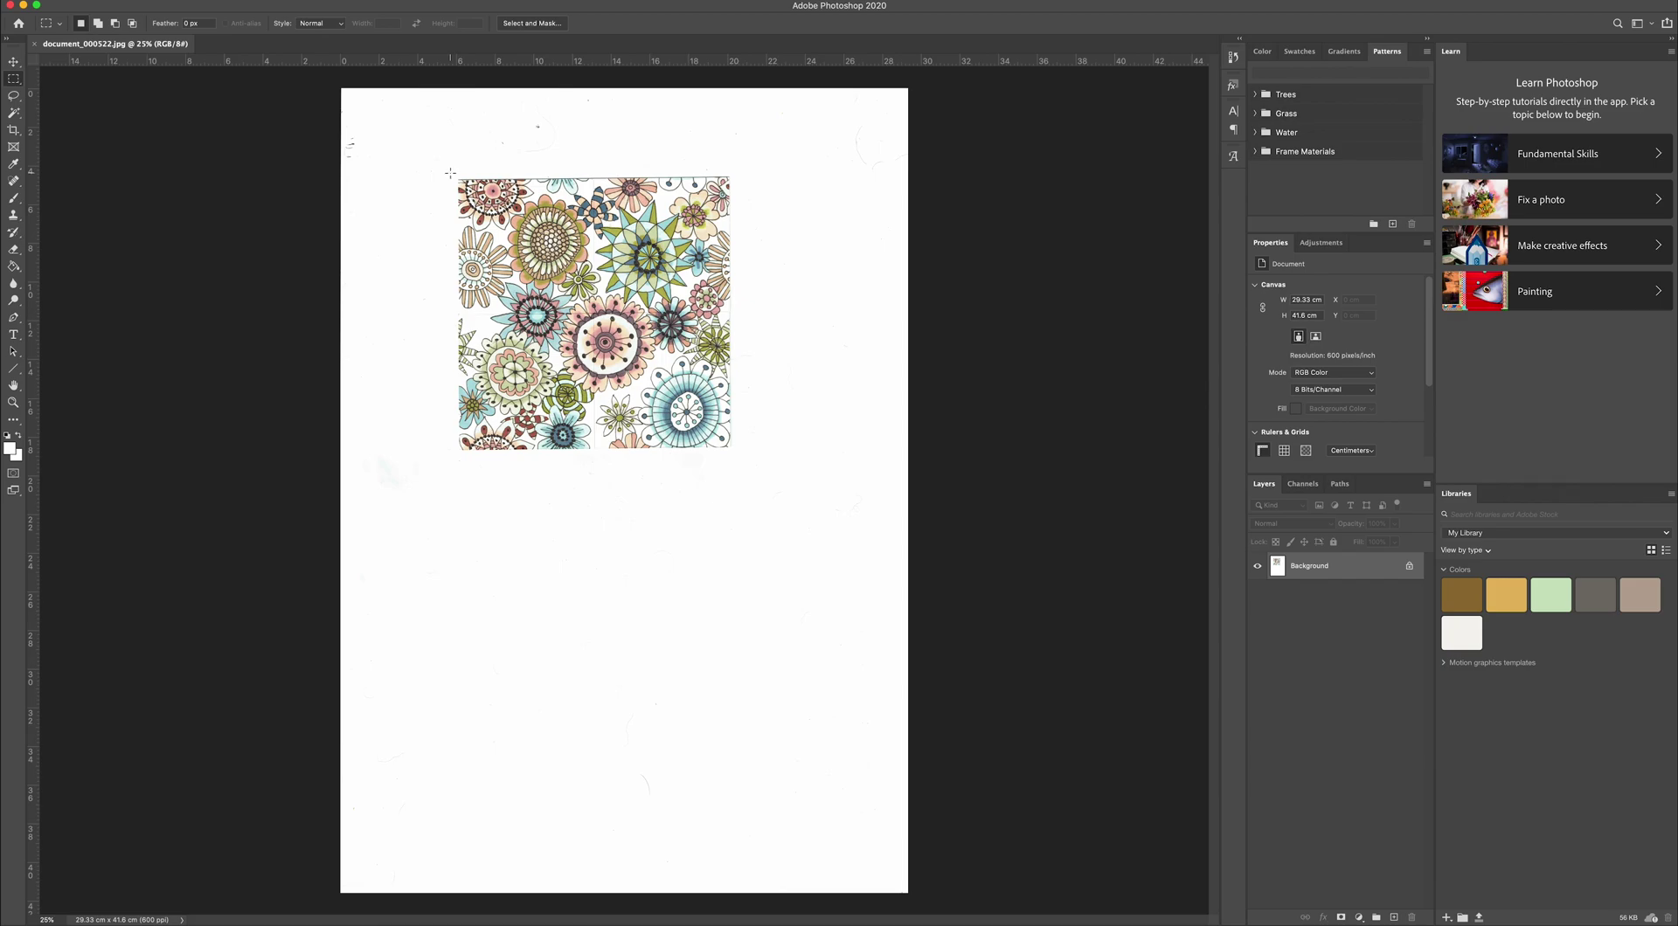
drag(450, 173, 741, 456)
key(super+t)
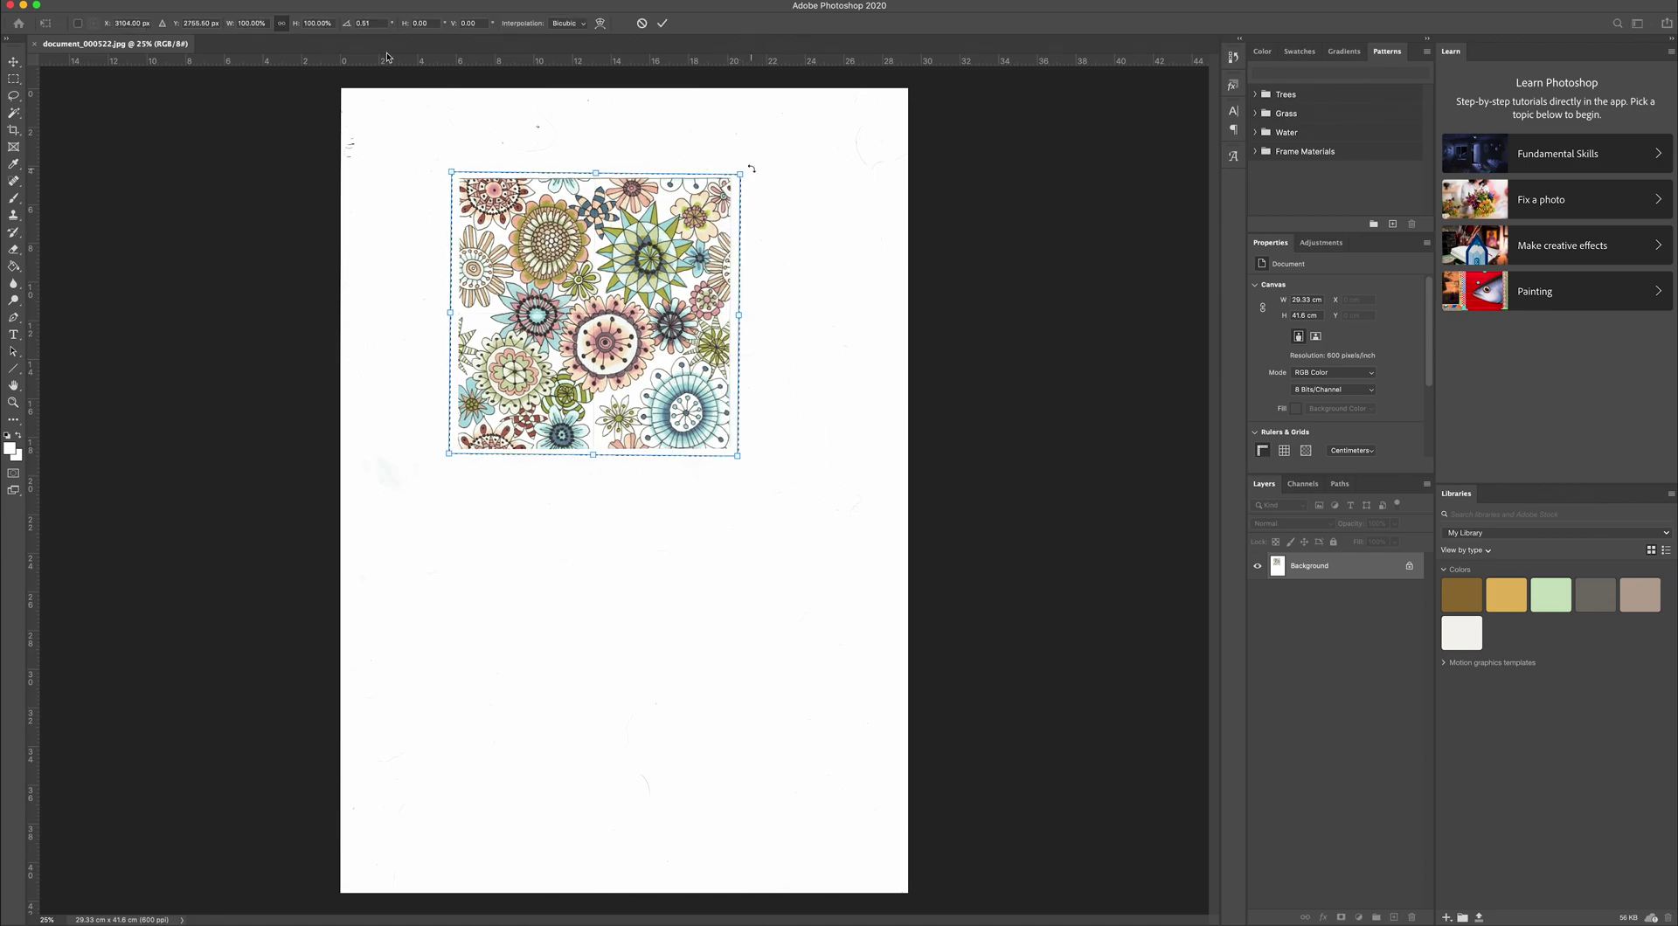
drag(376, 59, 367, 181)
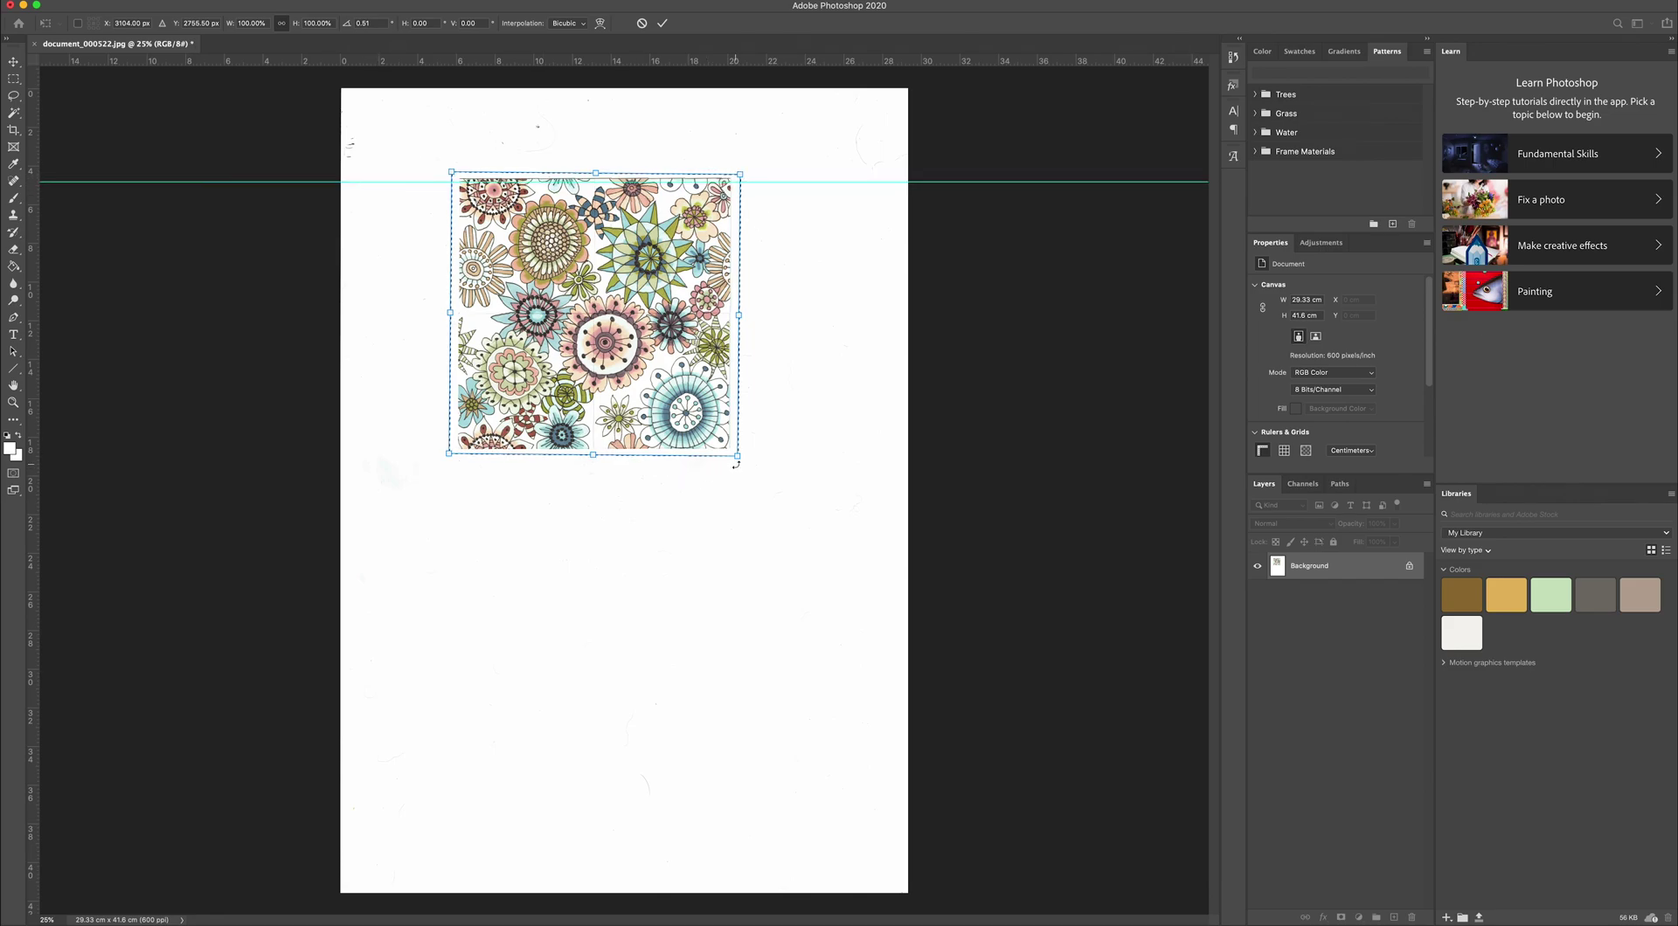
drag(748, 463, 749, 466)
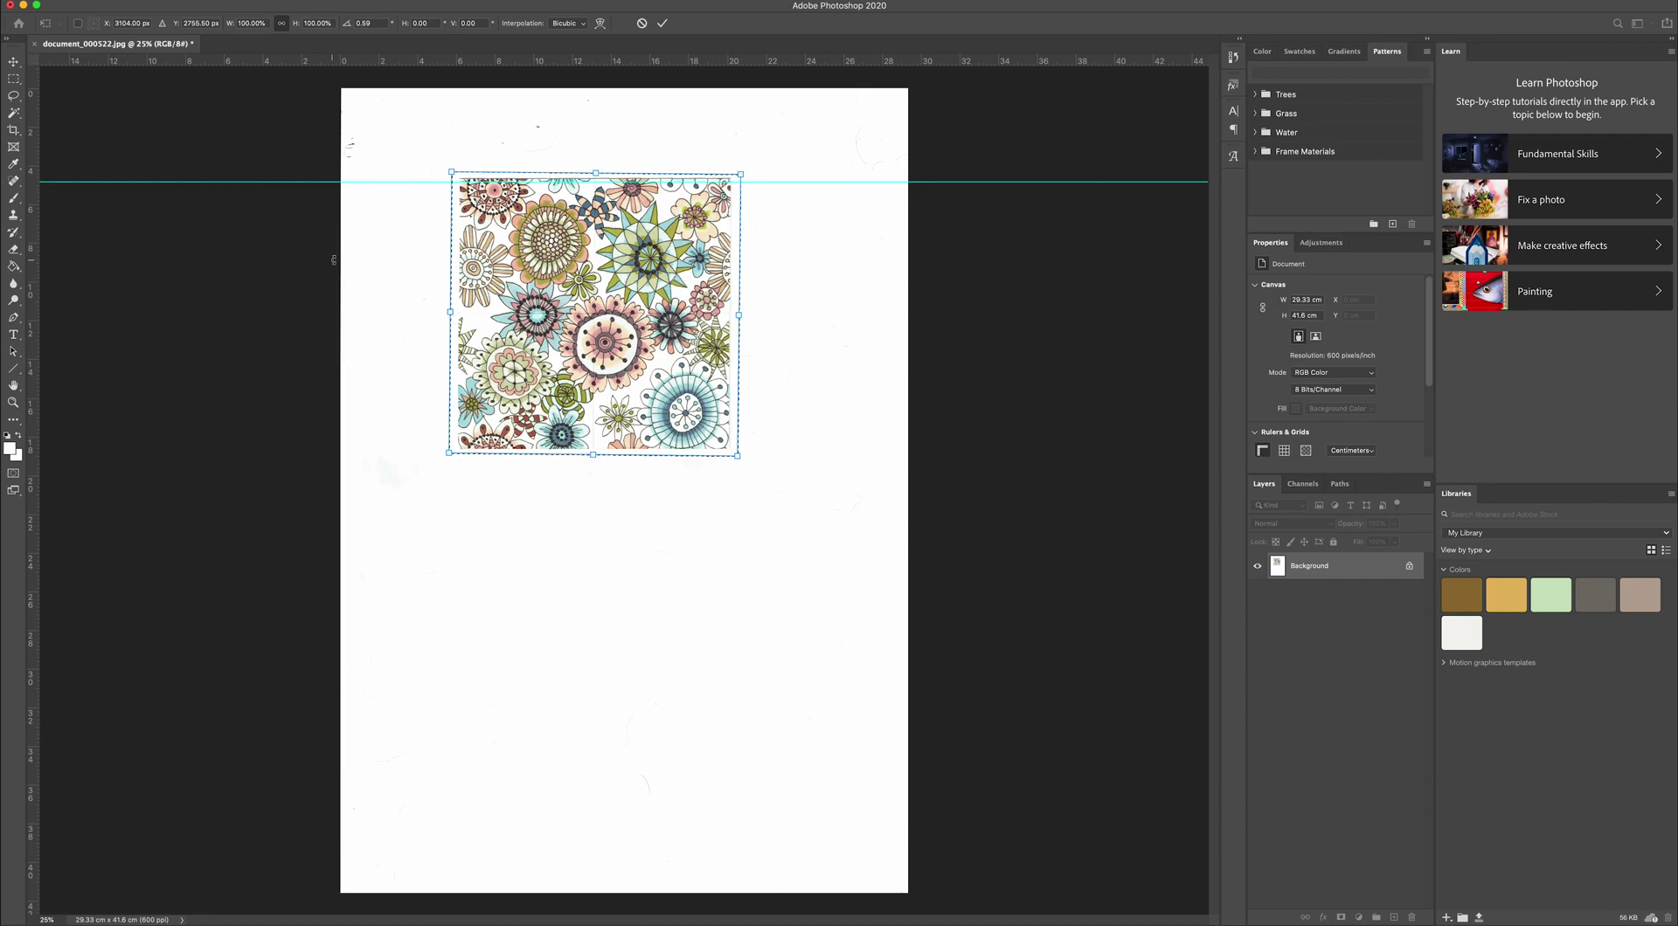
click(661, 23)
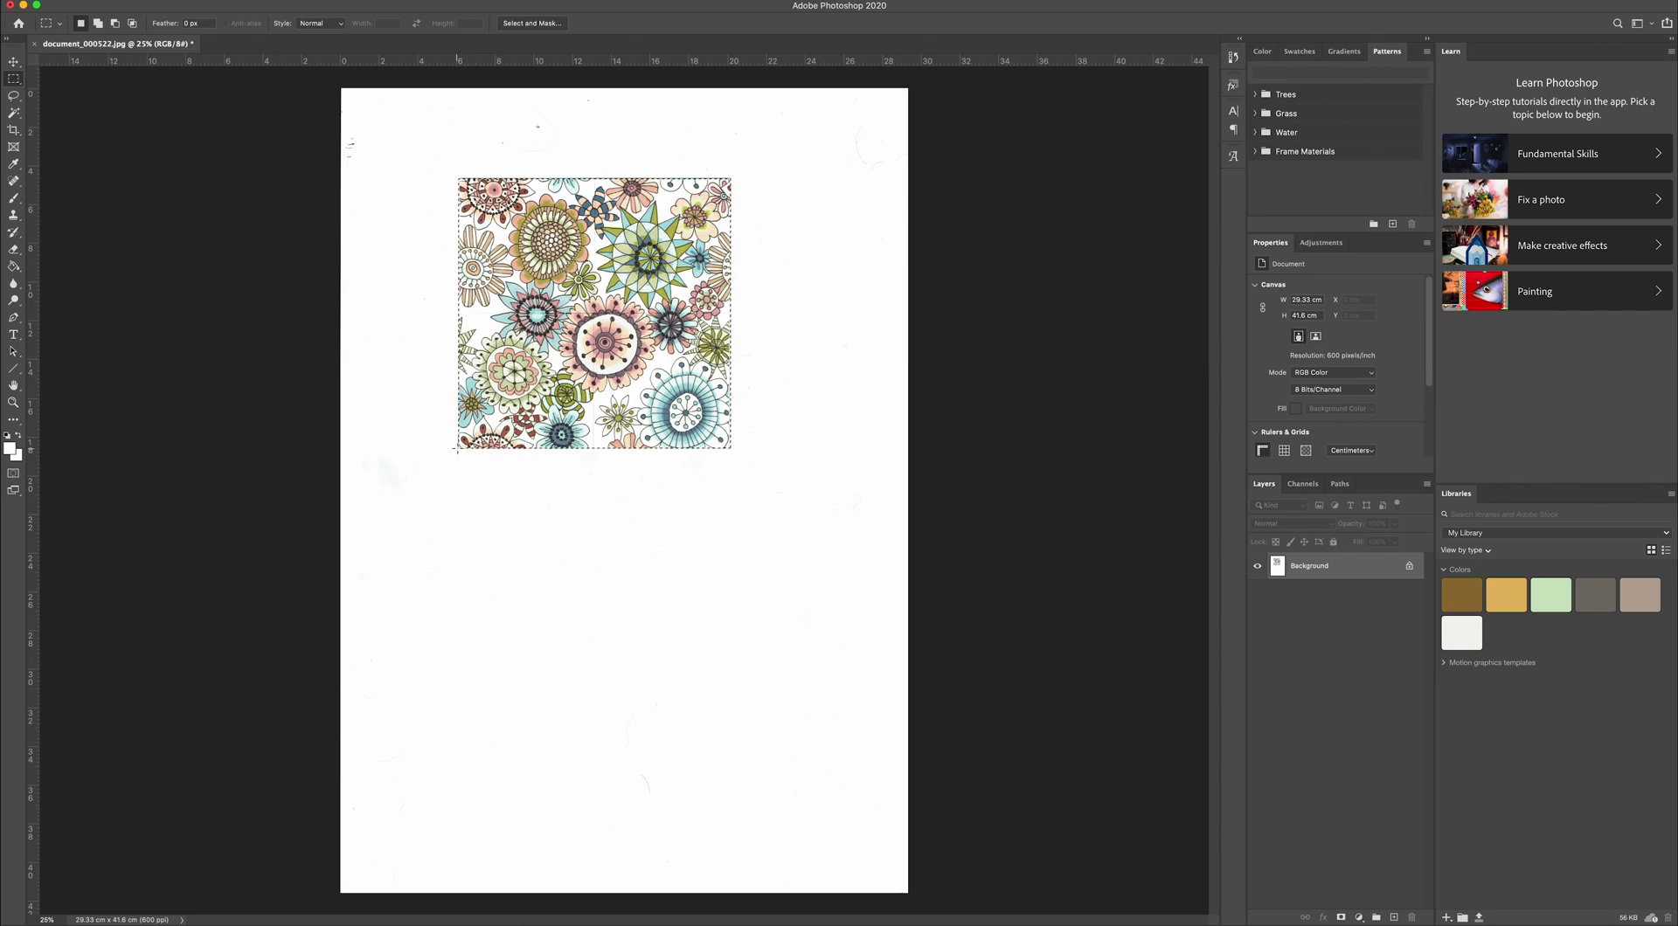
drag(458, 449, 733, 177)
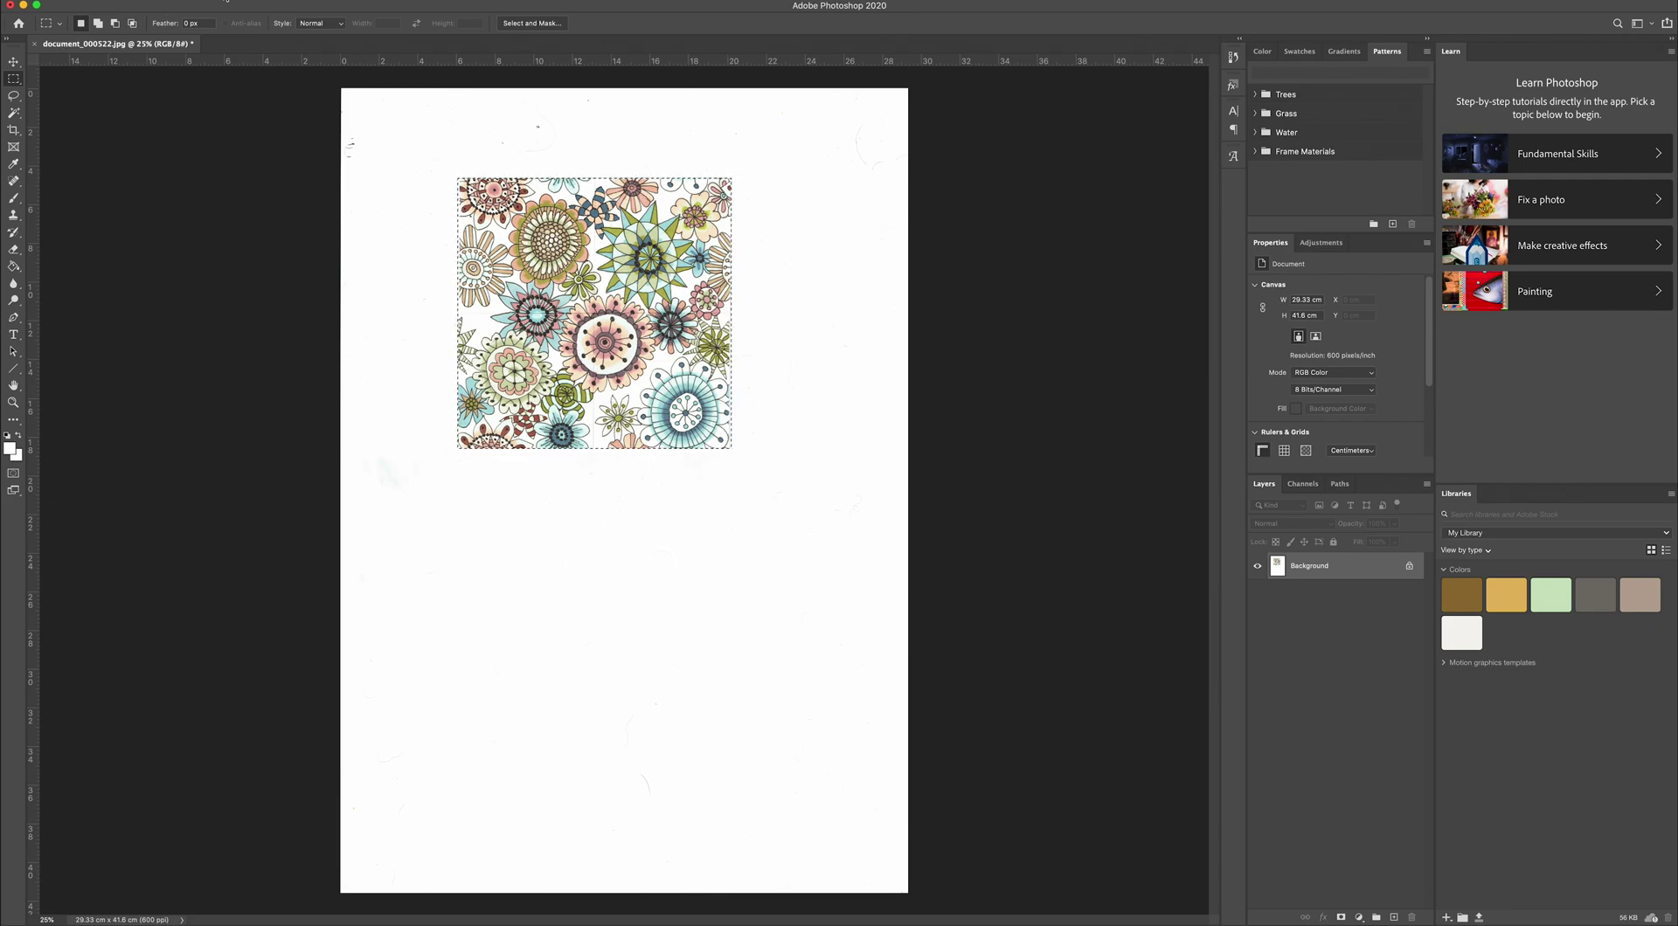
Step: Crop the canvas to the selected floral tile and zoom in on its top
click(166, 0)
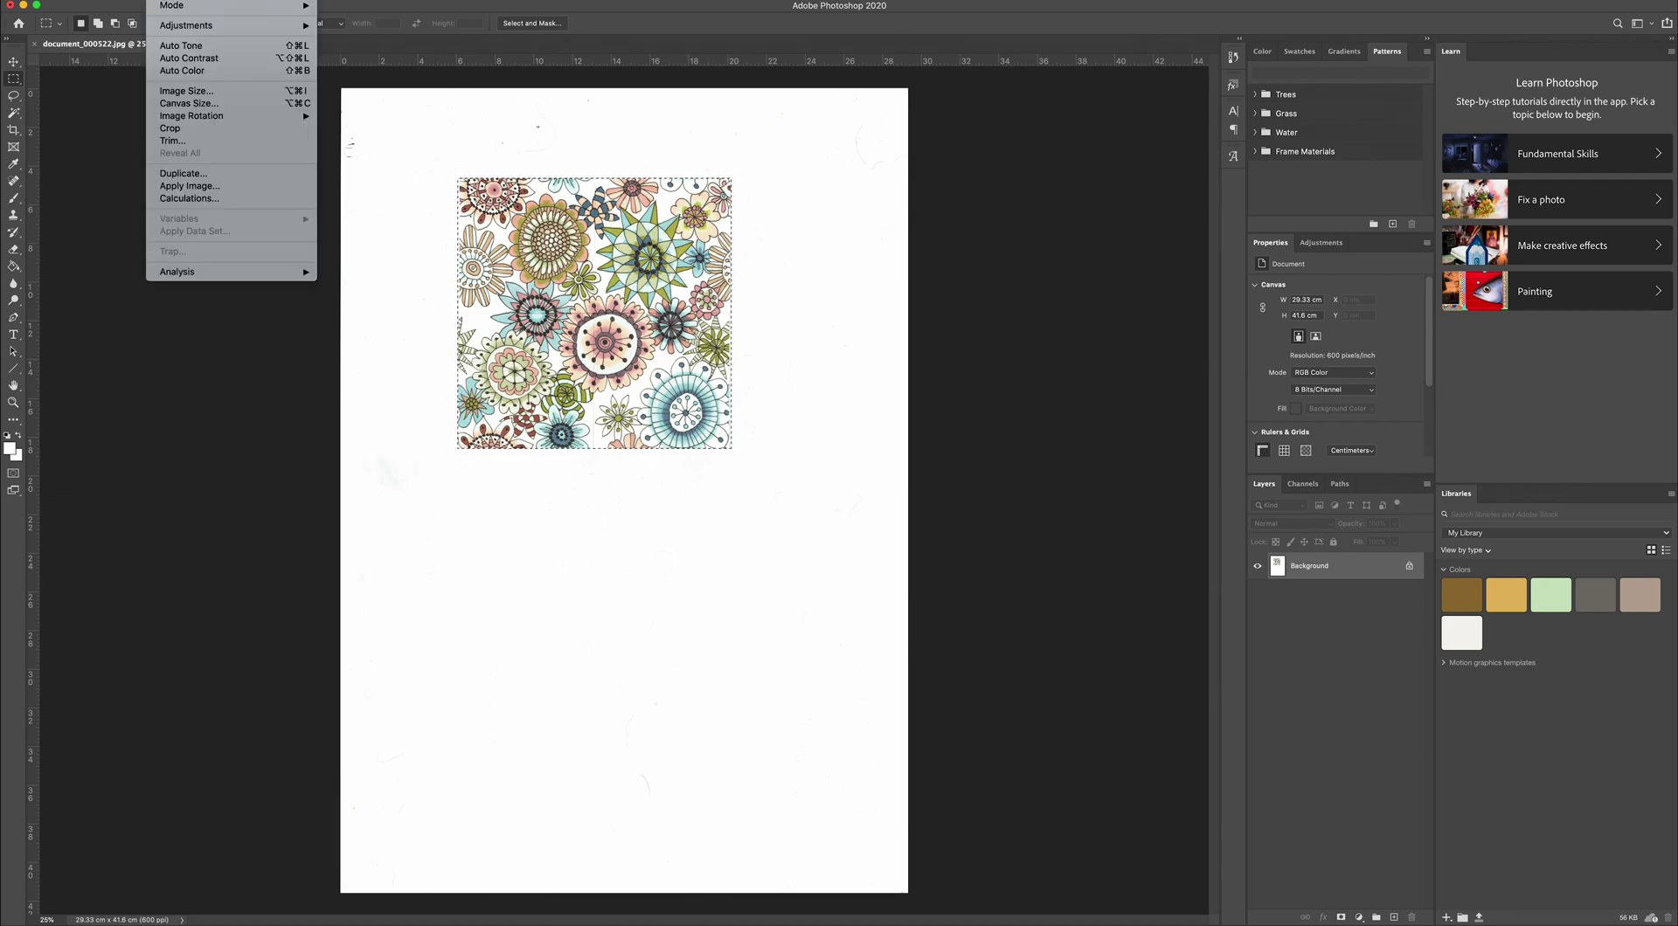
click(168, 127)
key(z)
click(325, 331)
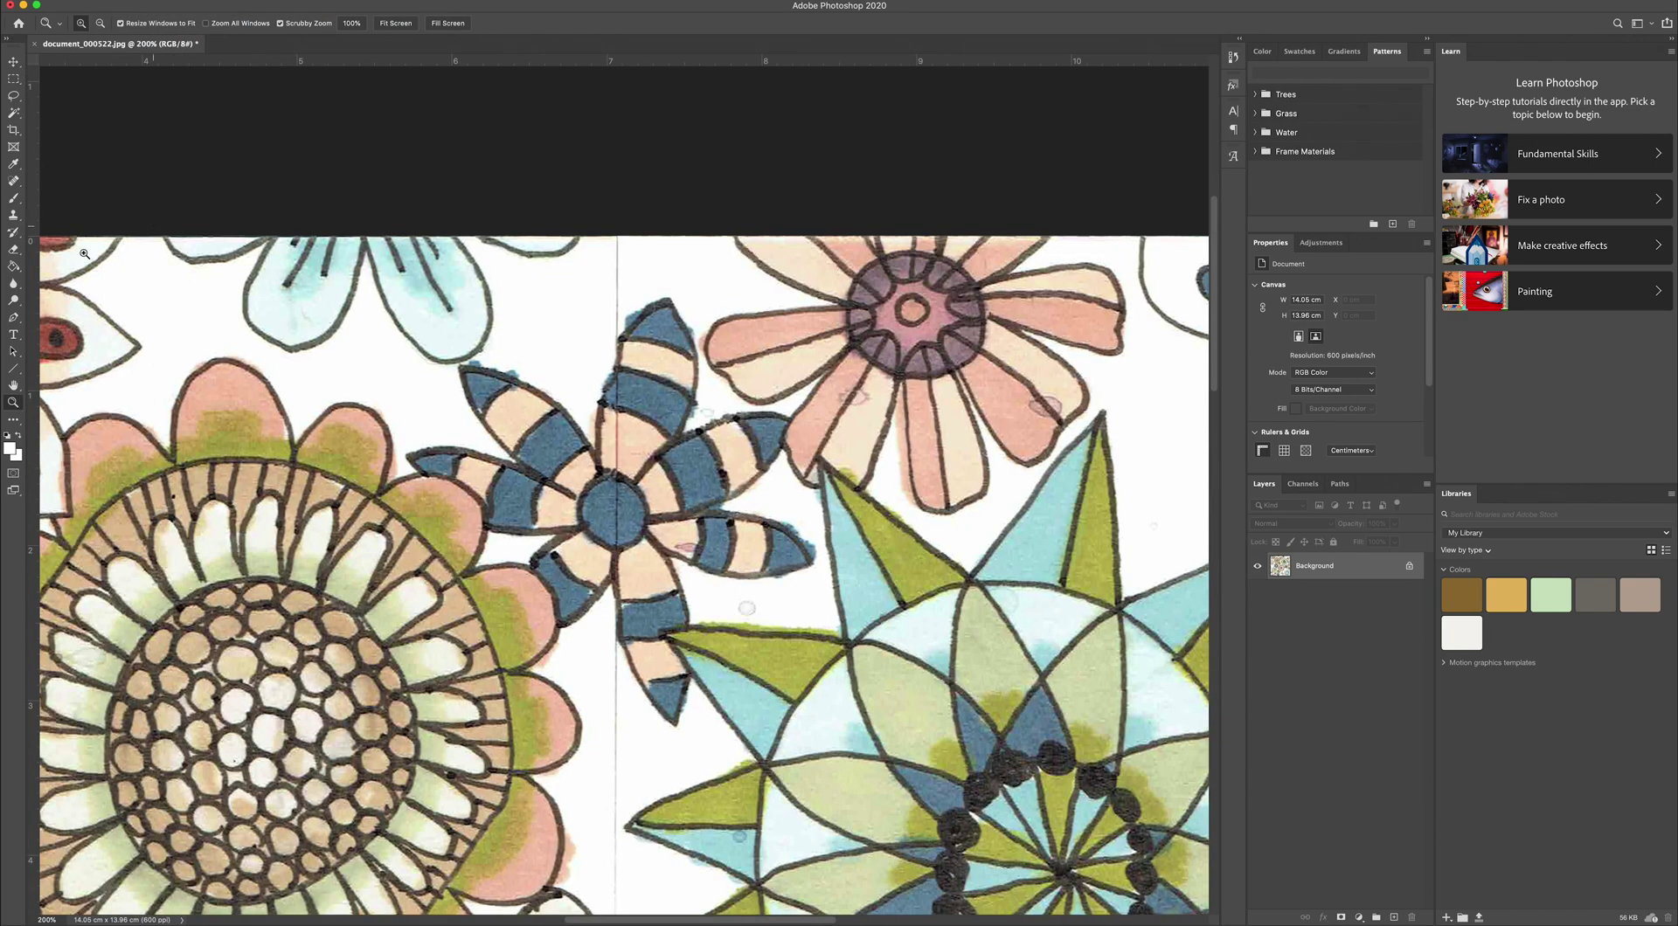
Step: Erase the vertical scan seam from the tile's top down to the lower petal
click(13, 250)
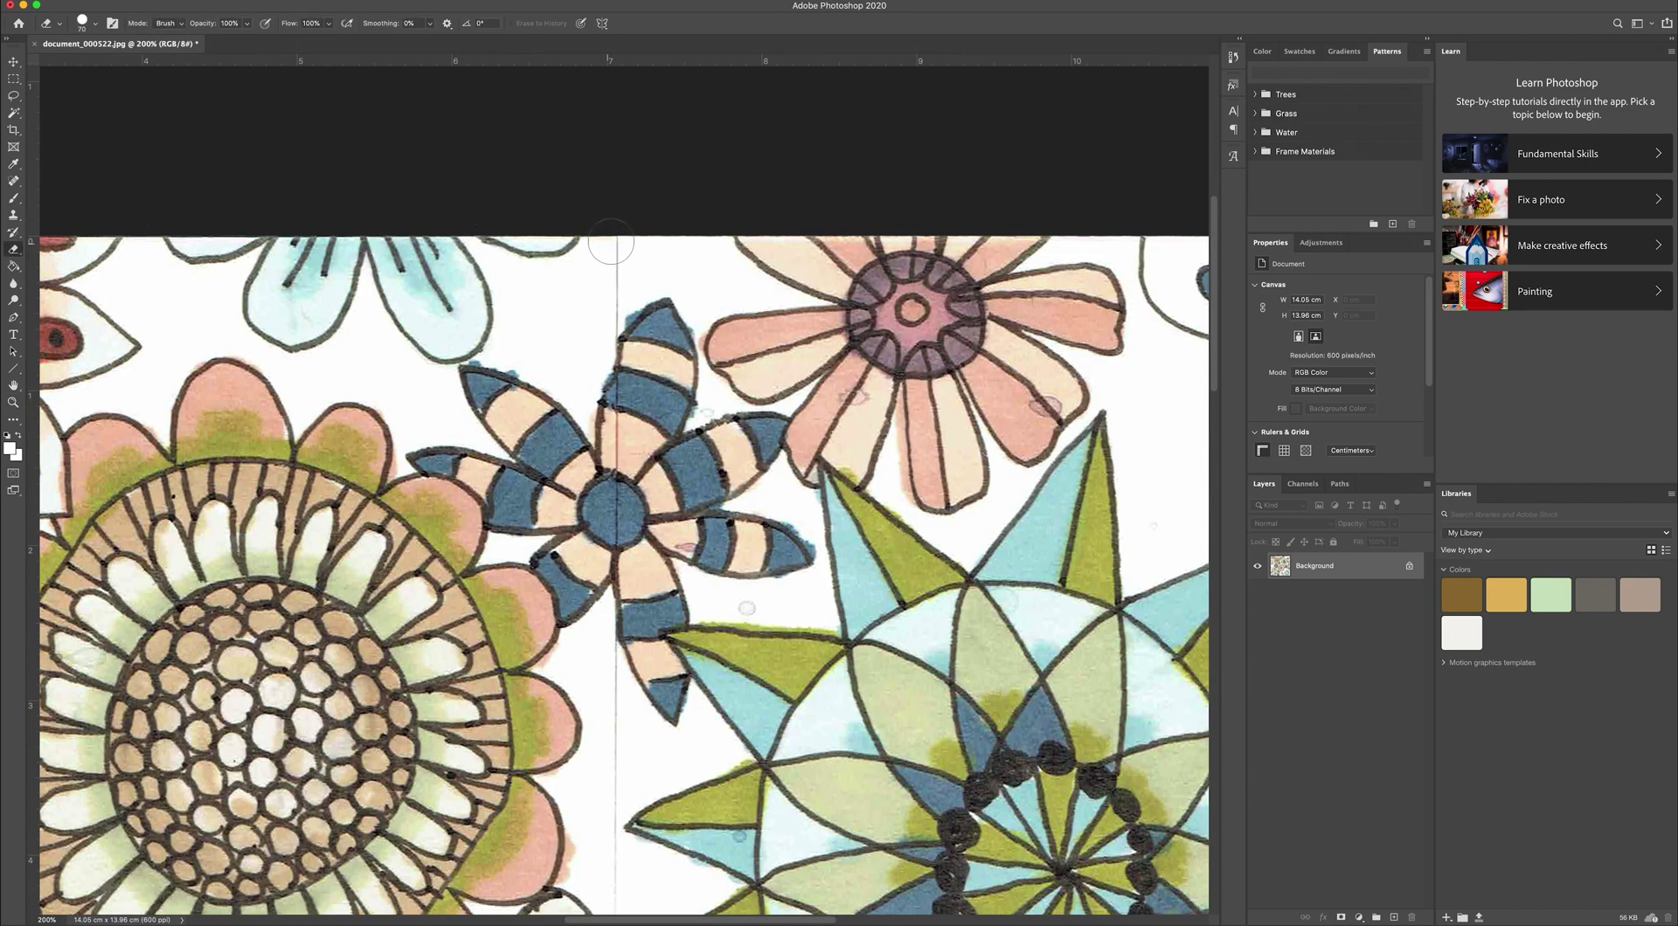
drag(605, 248, 605, 293)
mouse_move(589, 667)
mouse_down()
mouse_move(601, 659)
mouse_move(582, 709)
mouse_move(610, 782)
mouse_move(590, 811)
mouse_move(618, 892)
mouse_up()
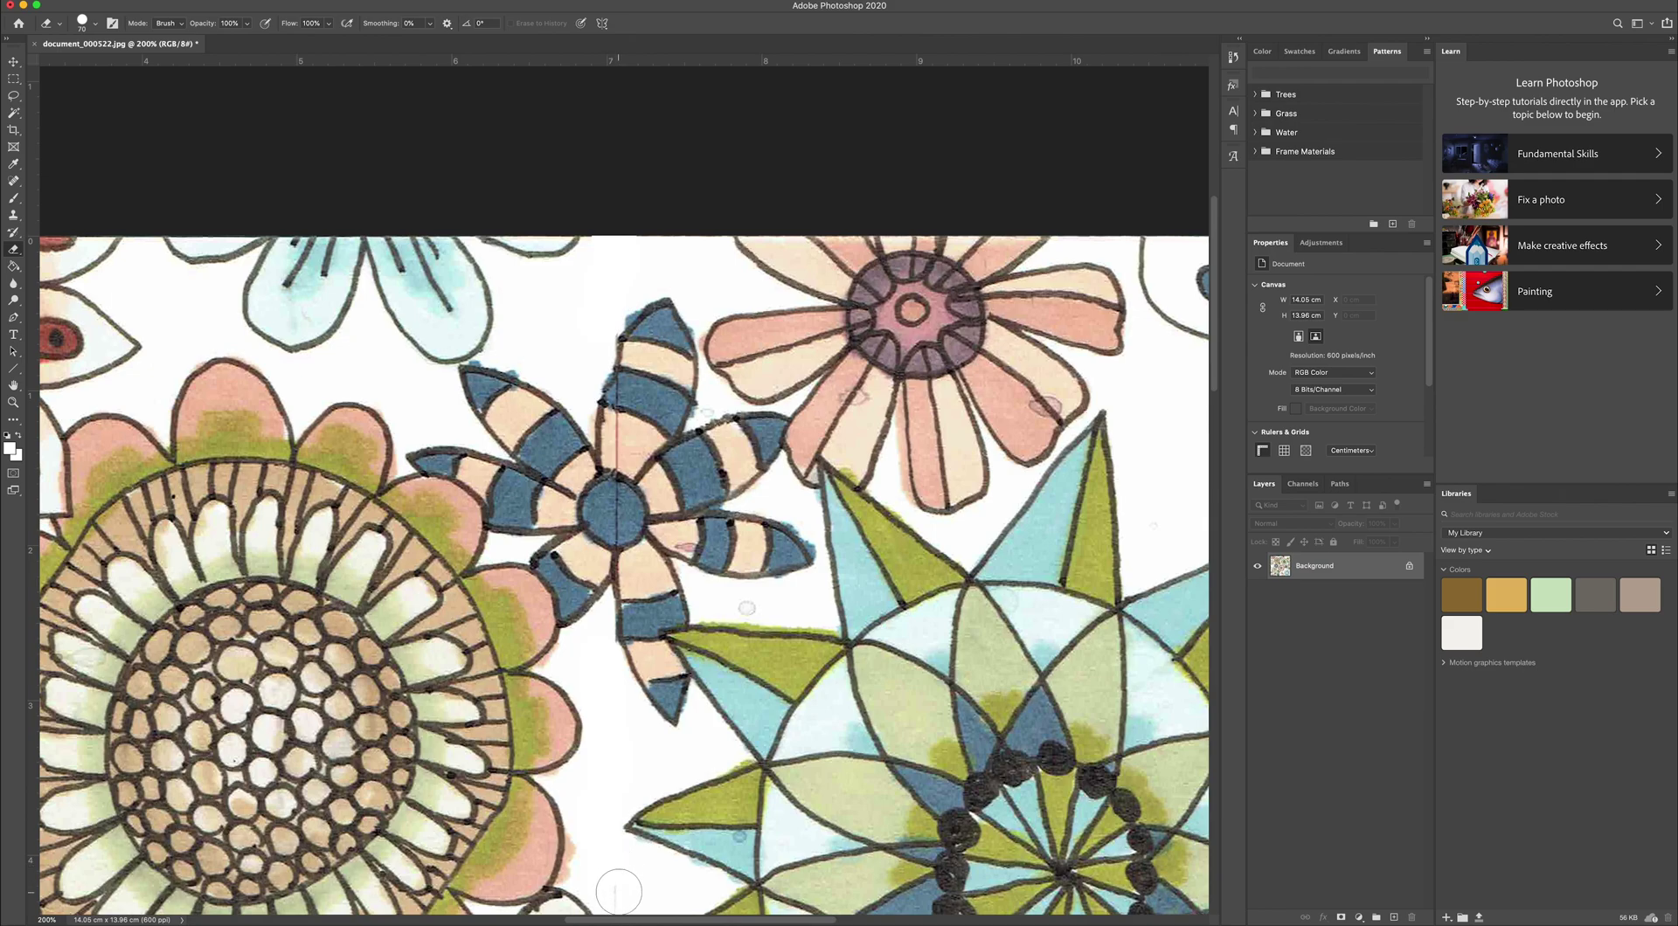
Step: Reduce the eraser brush size to 30 px
scroll(606, 769, down, 10)
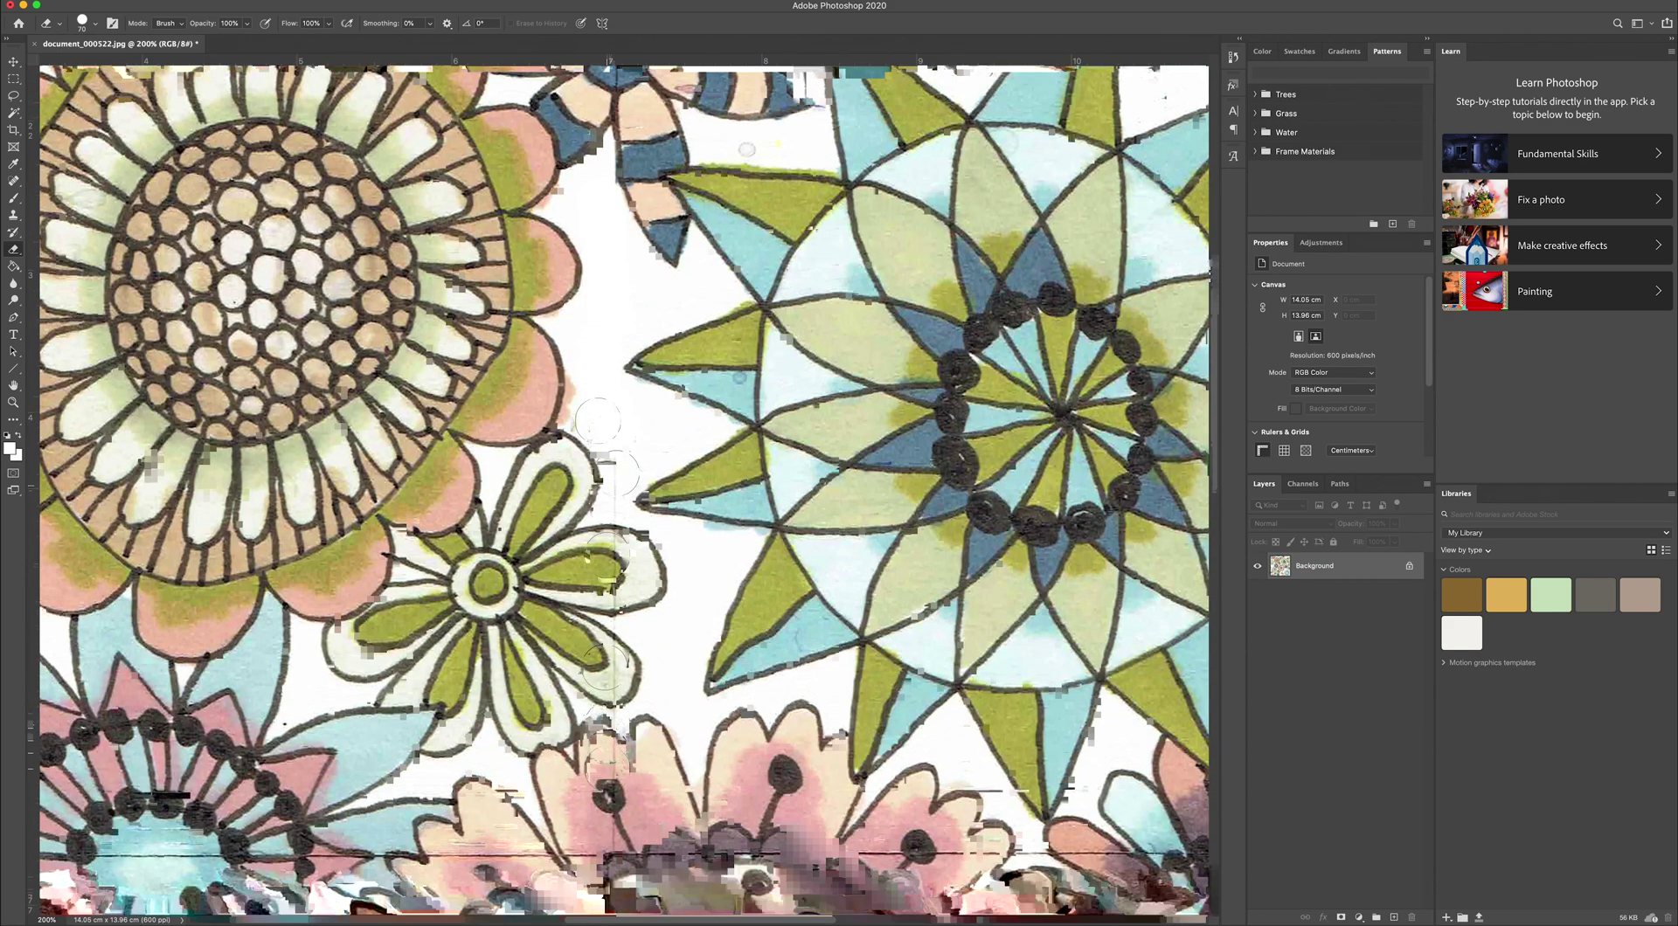
click(95, 24)
drag(102, 65, 88, 64)
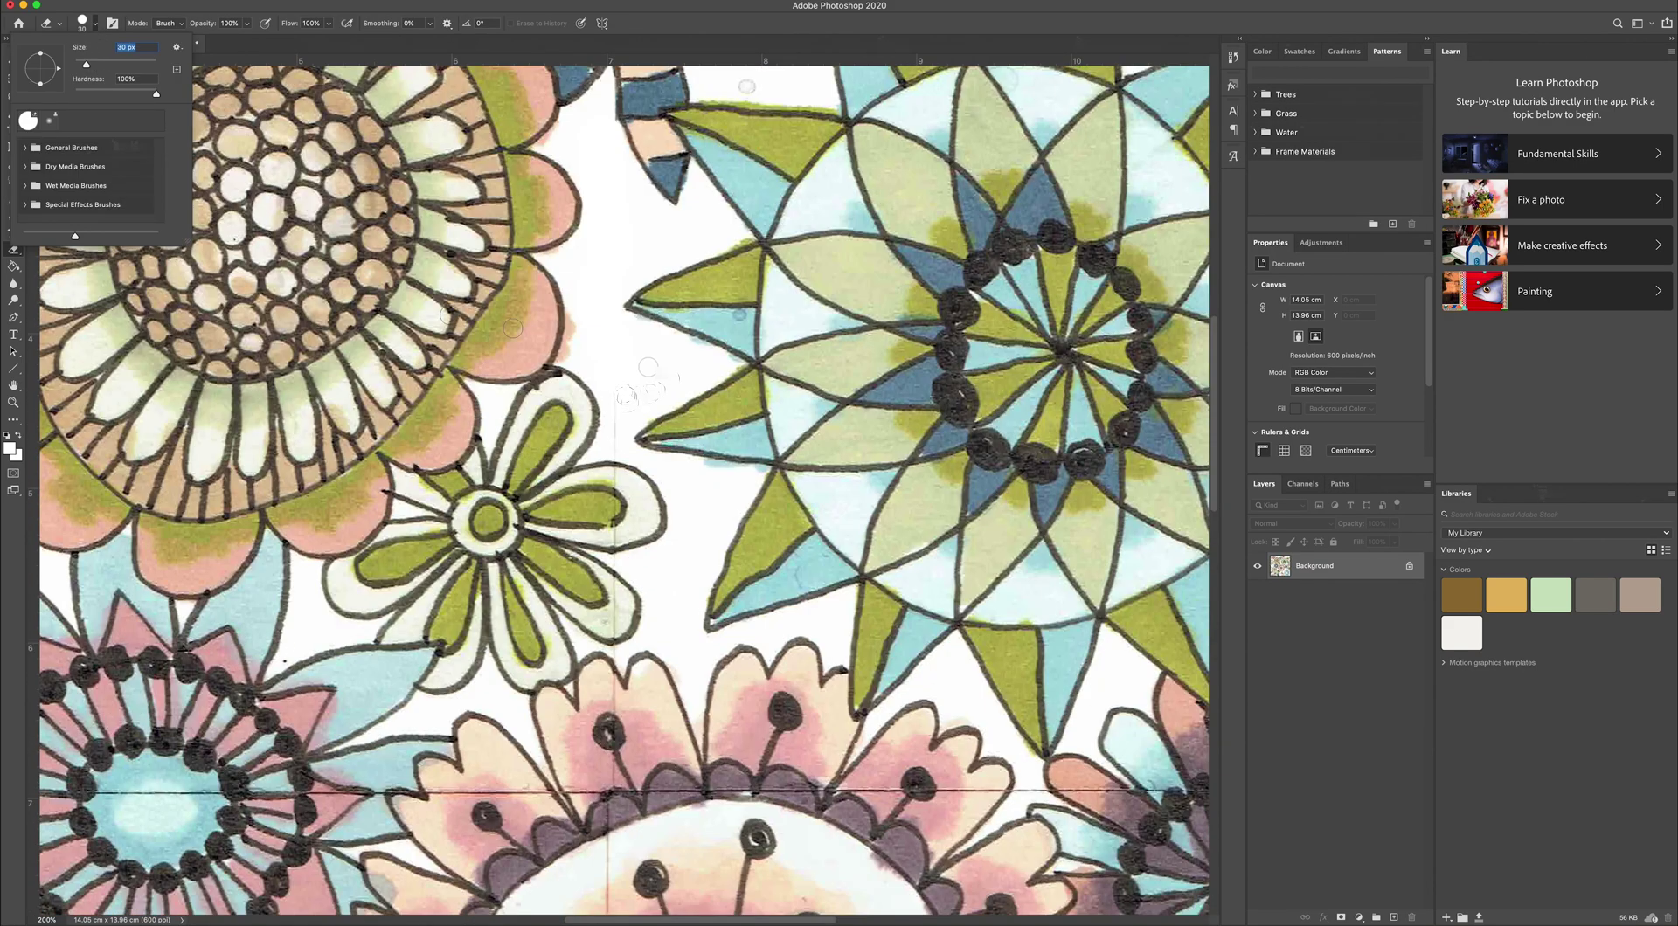
click(622, 398)
scroll(620, 651, down, 15)
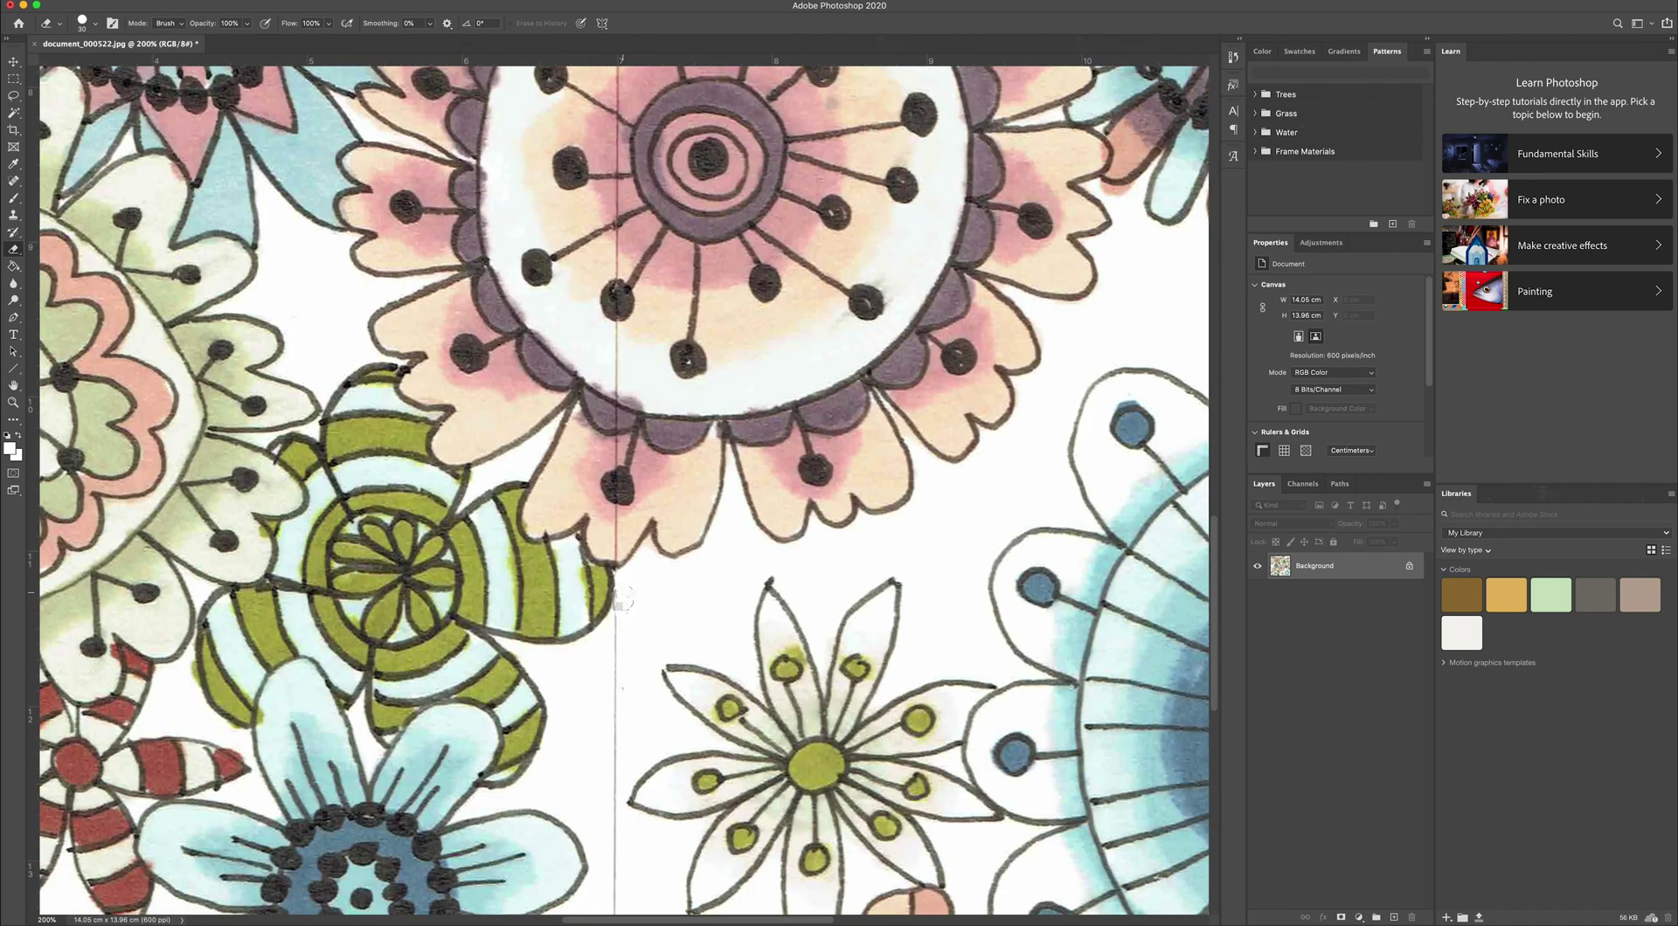
scroll(616, 681, down, 5)
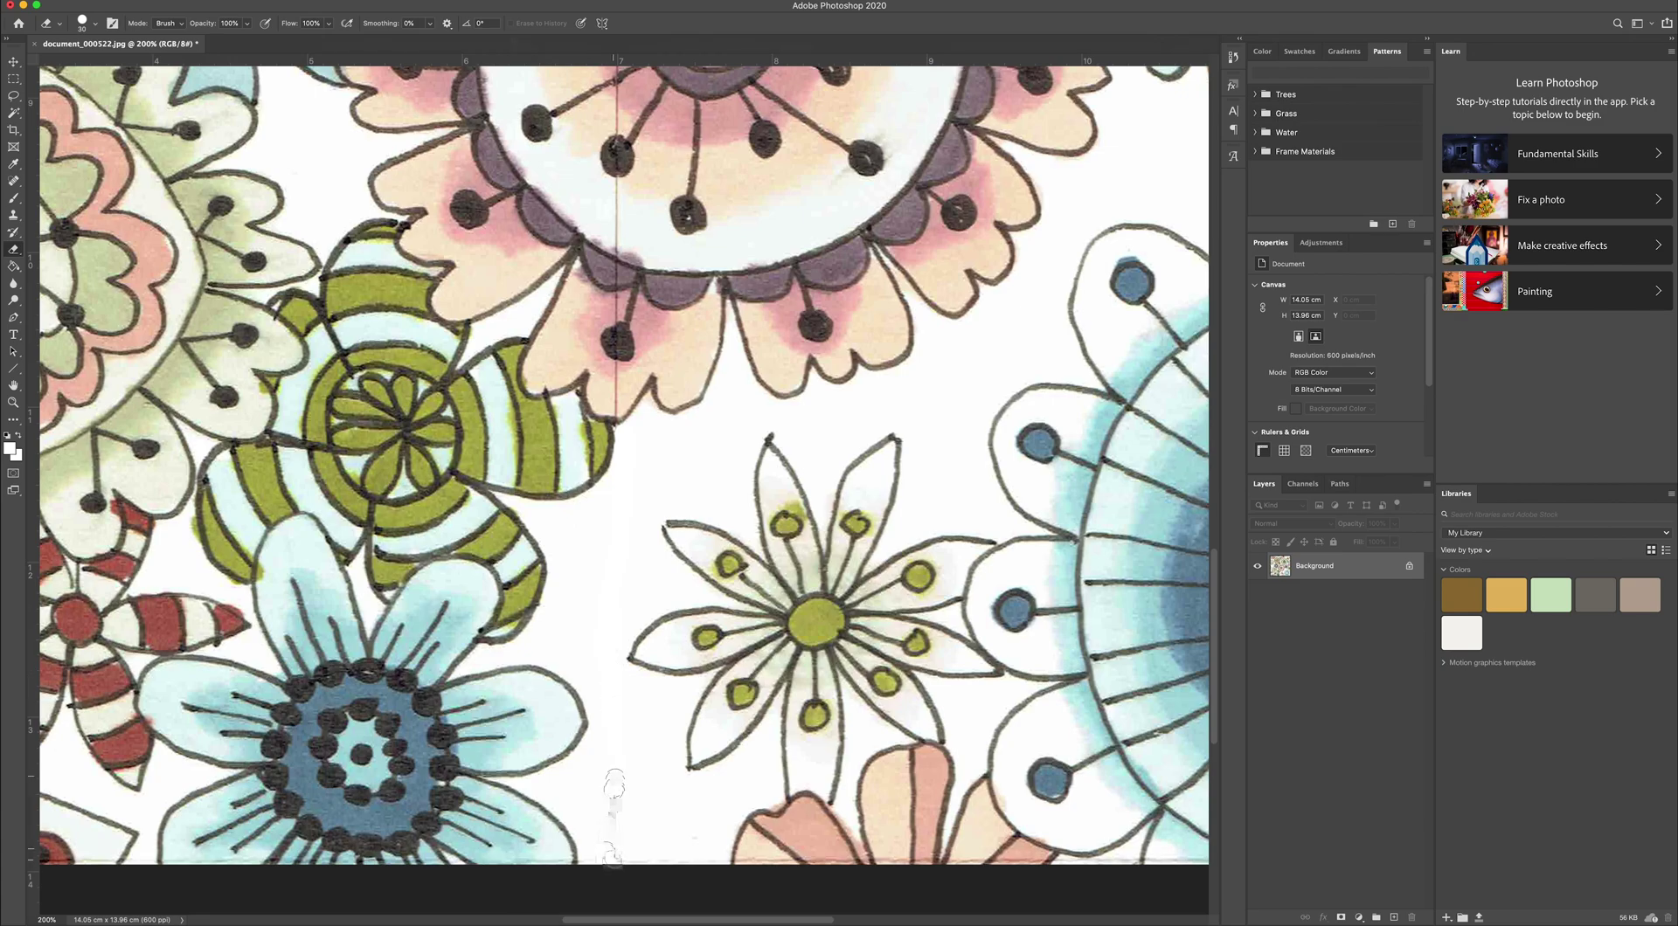
scroll(699, 852, right, 10)
scroll(649, 774, up, 15)
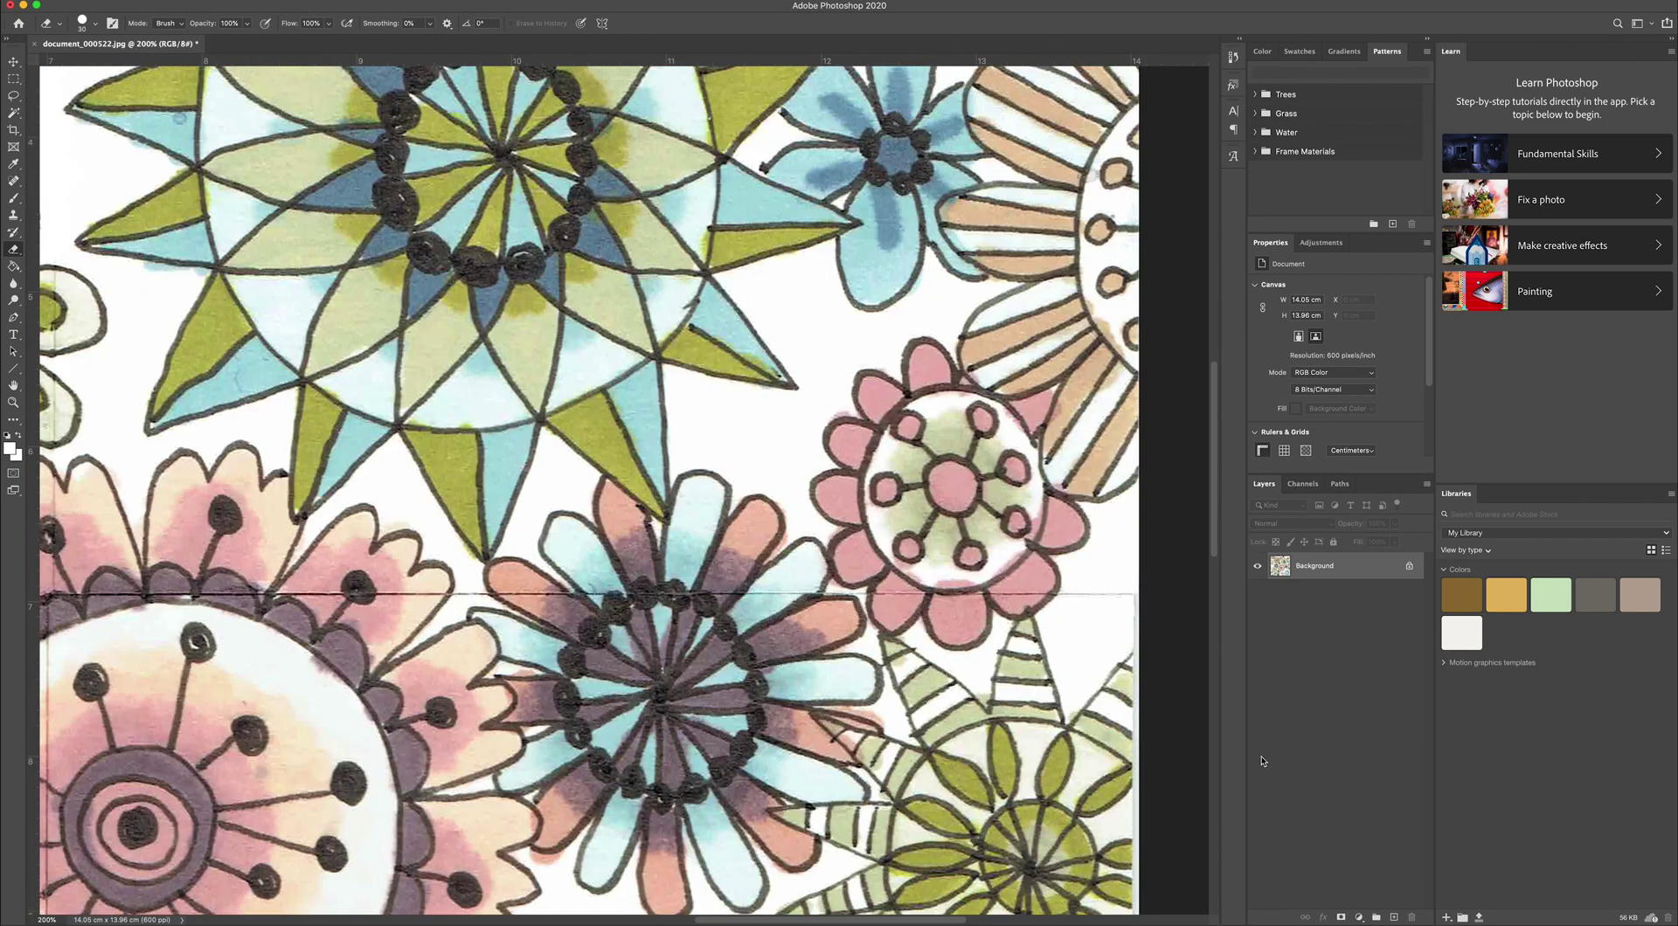
scroll(472, 594, left, 20)
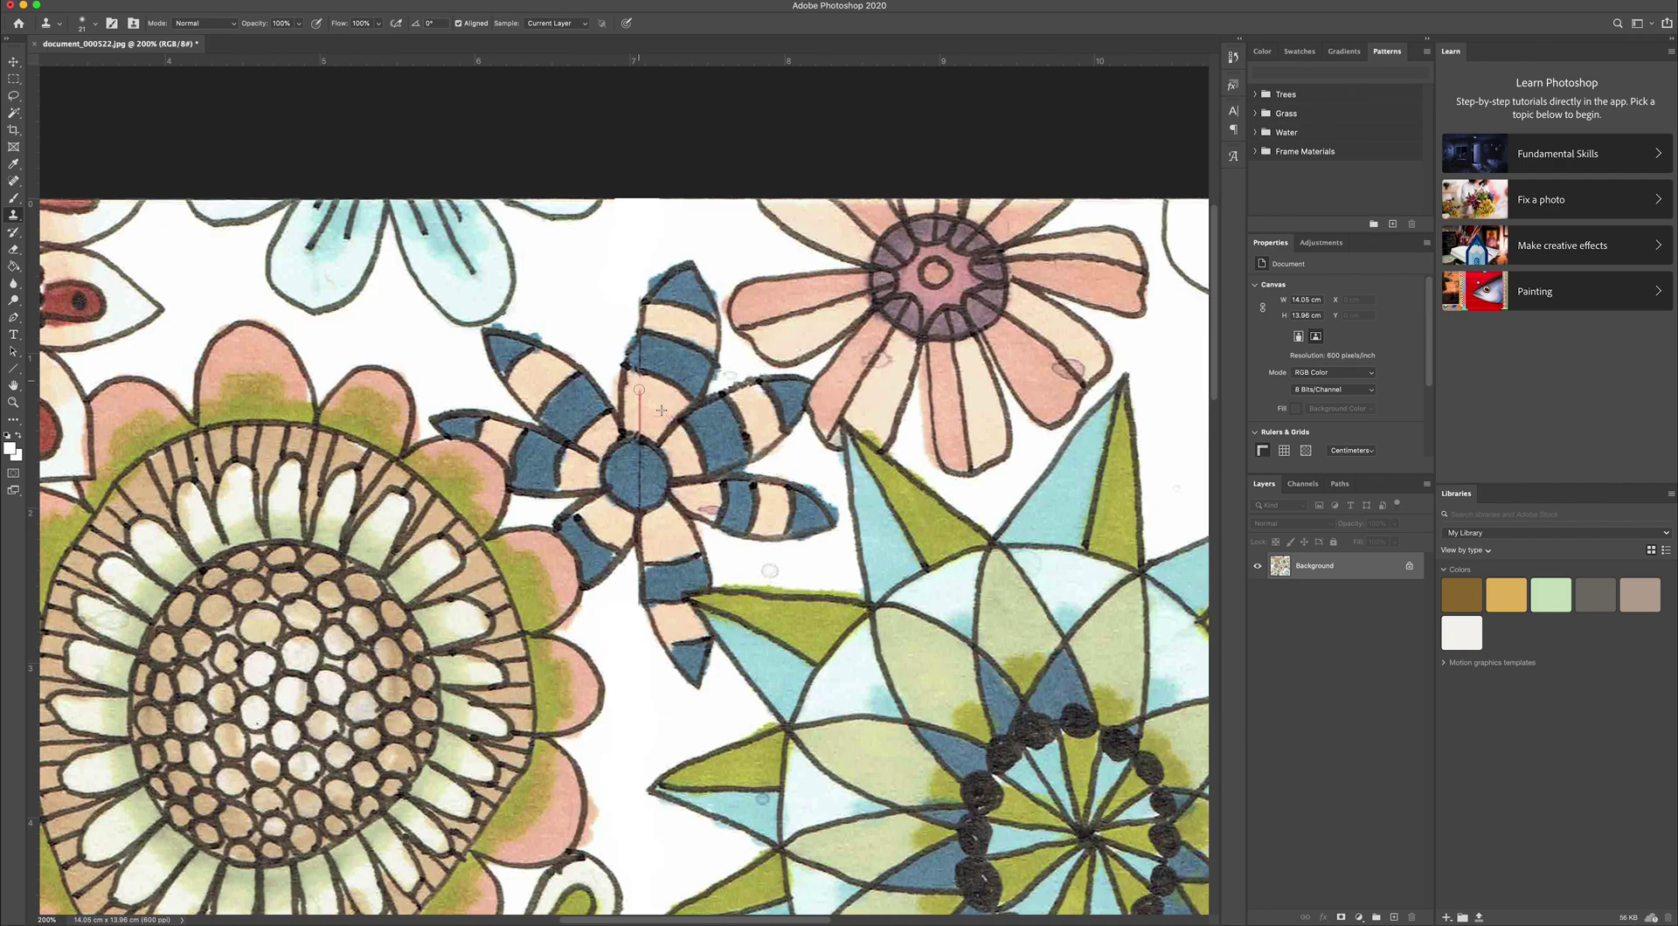
Step: Clone-stamp over the seam running through the striped flower
drag(640, 398, 639, 402)
scroll(648, 476, down, 10)
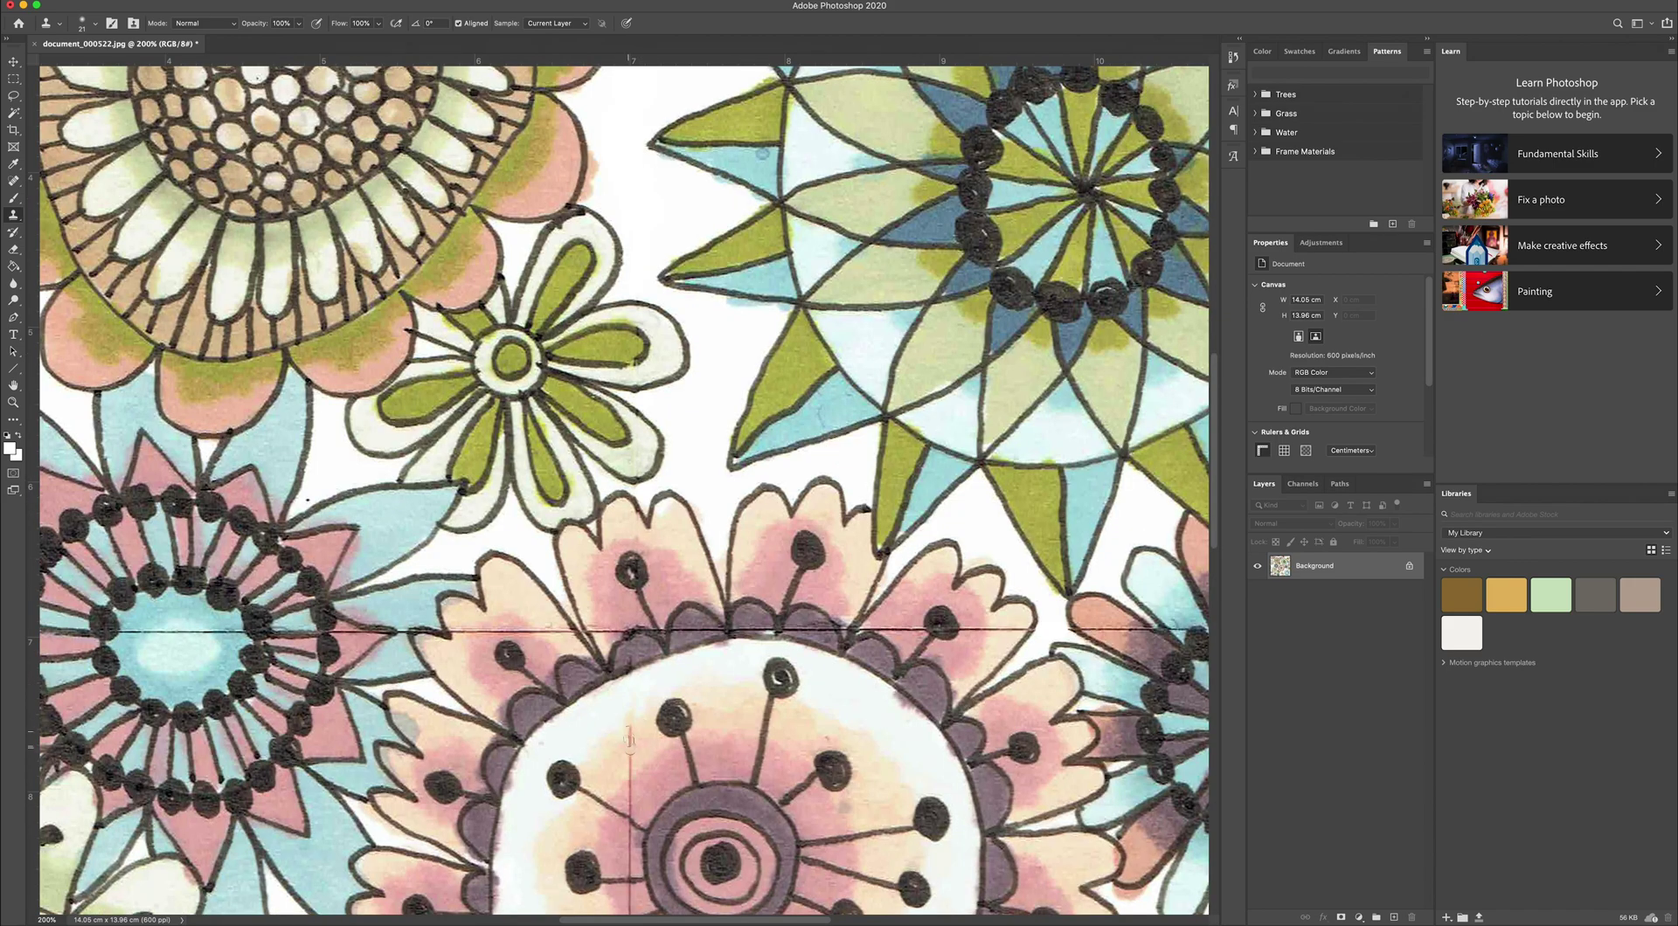
scroll(630, 787, down, 3)
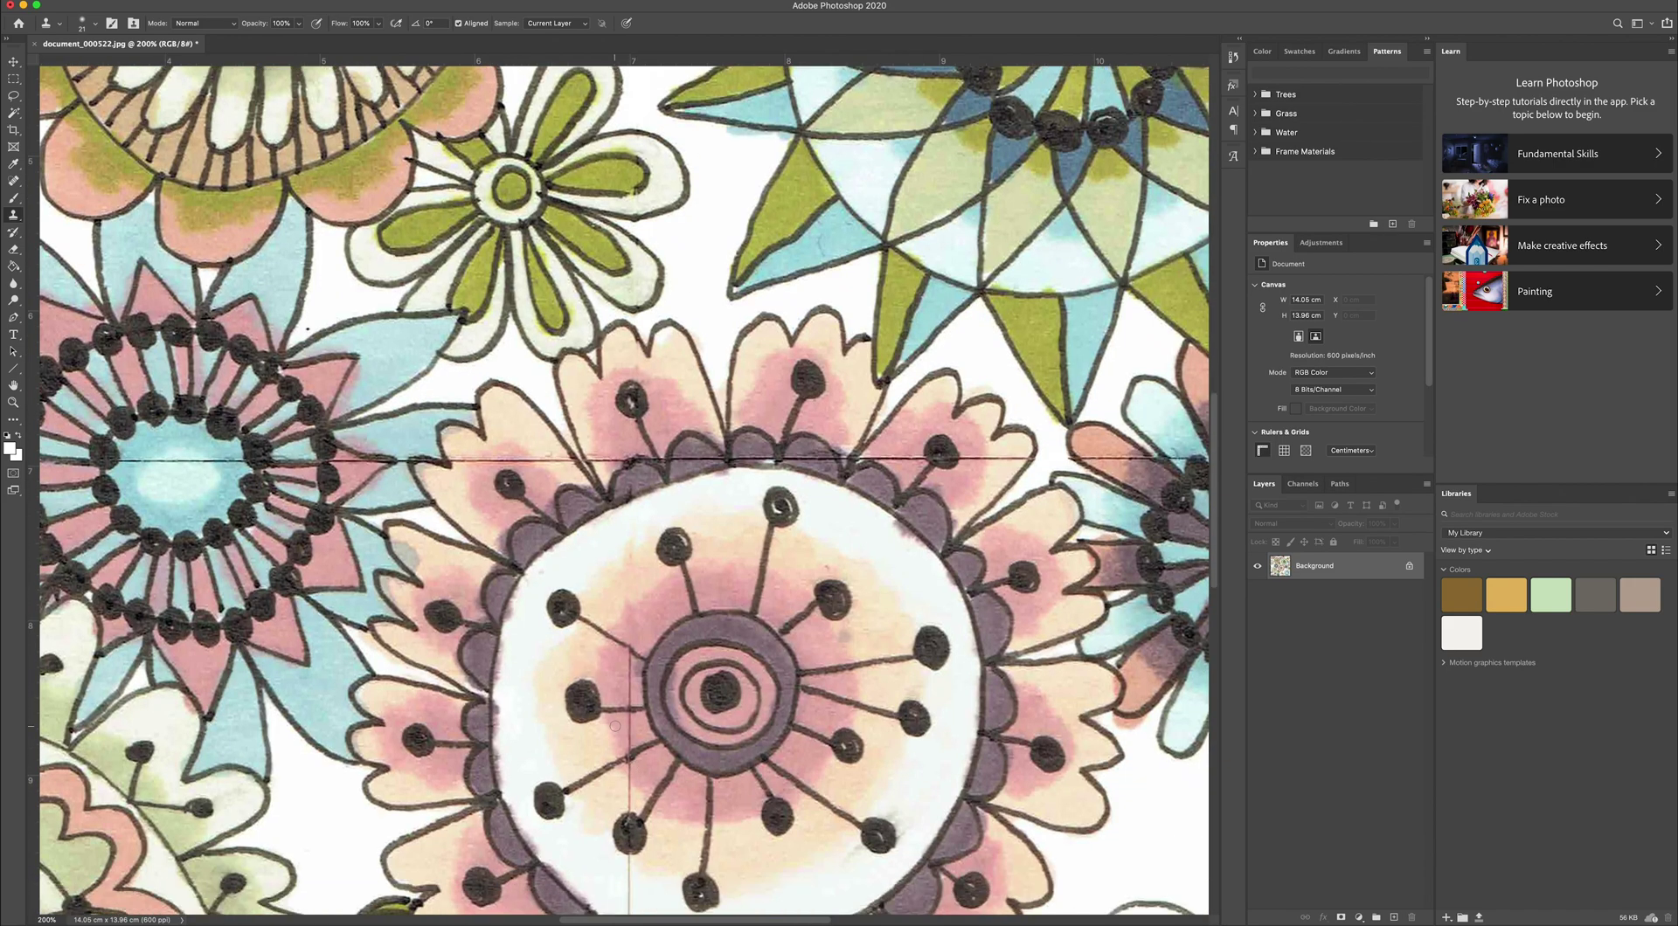
scroll(623, 718, down, 1)
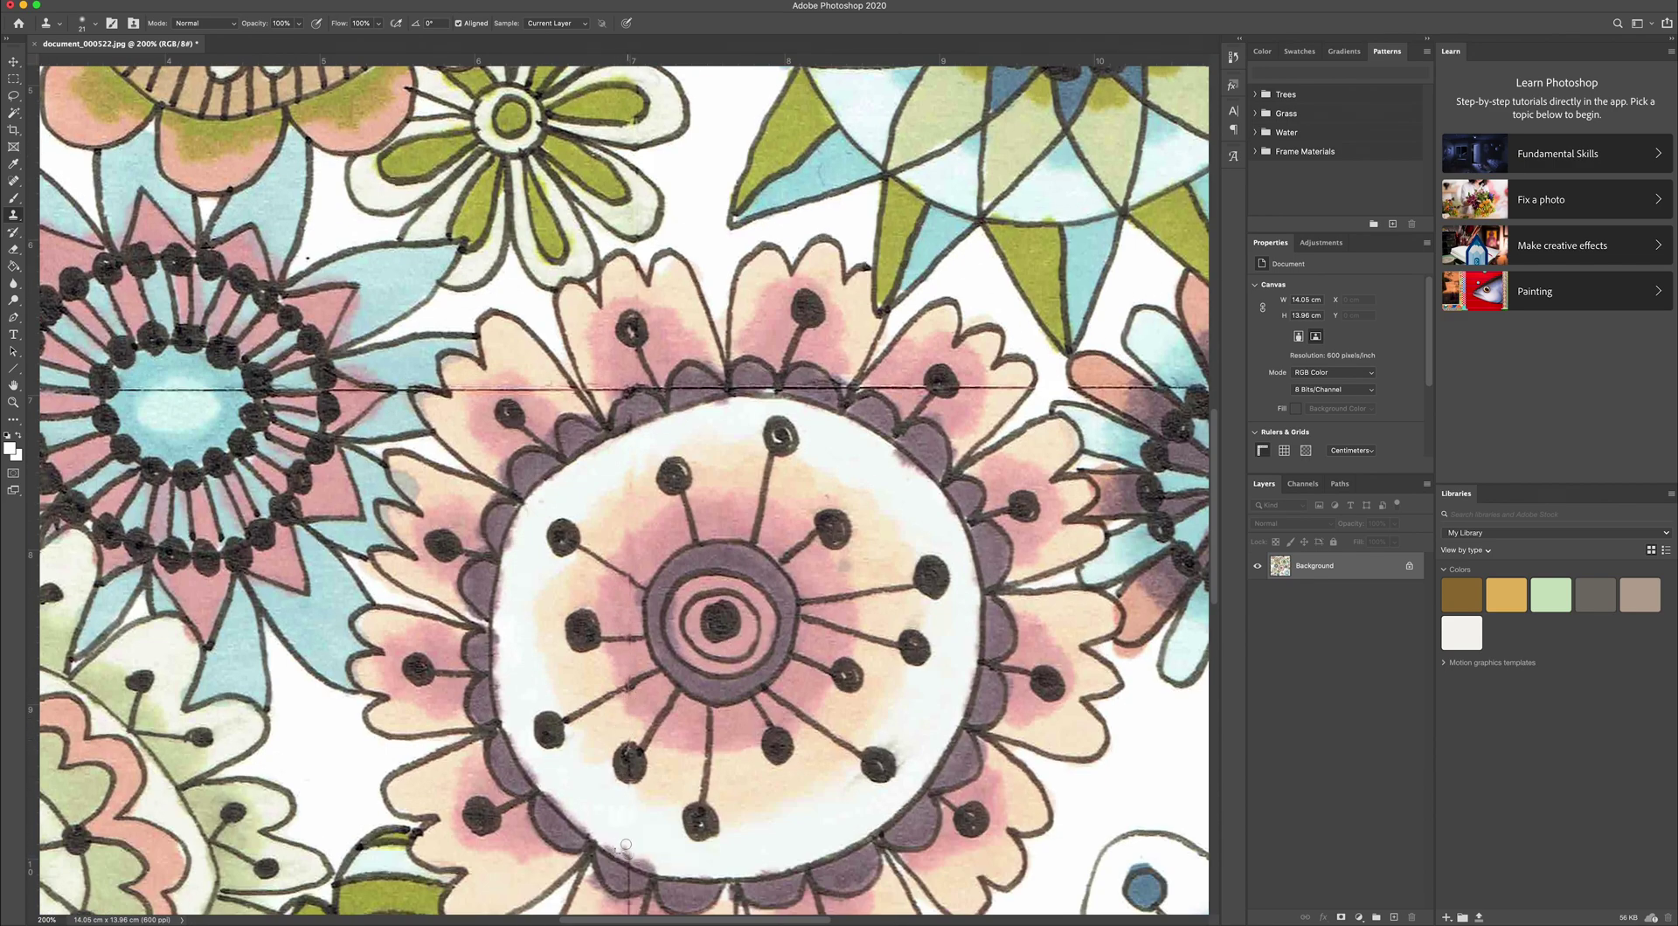
scroll(636, 817, down, 4)
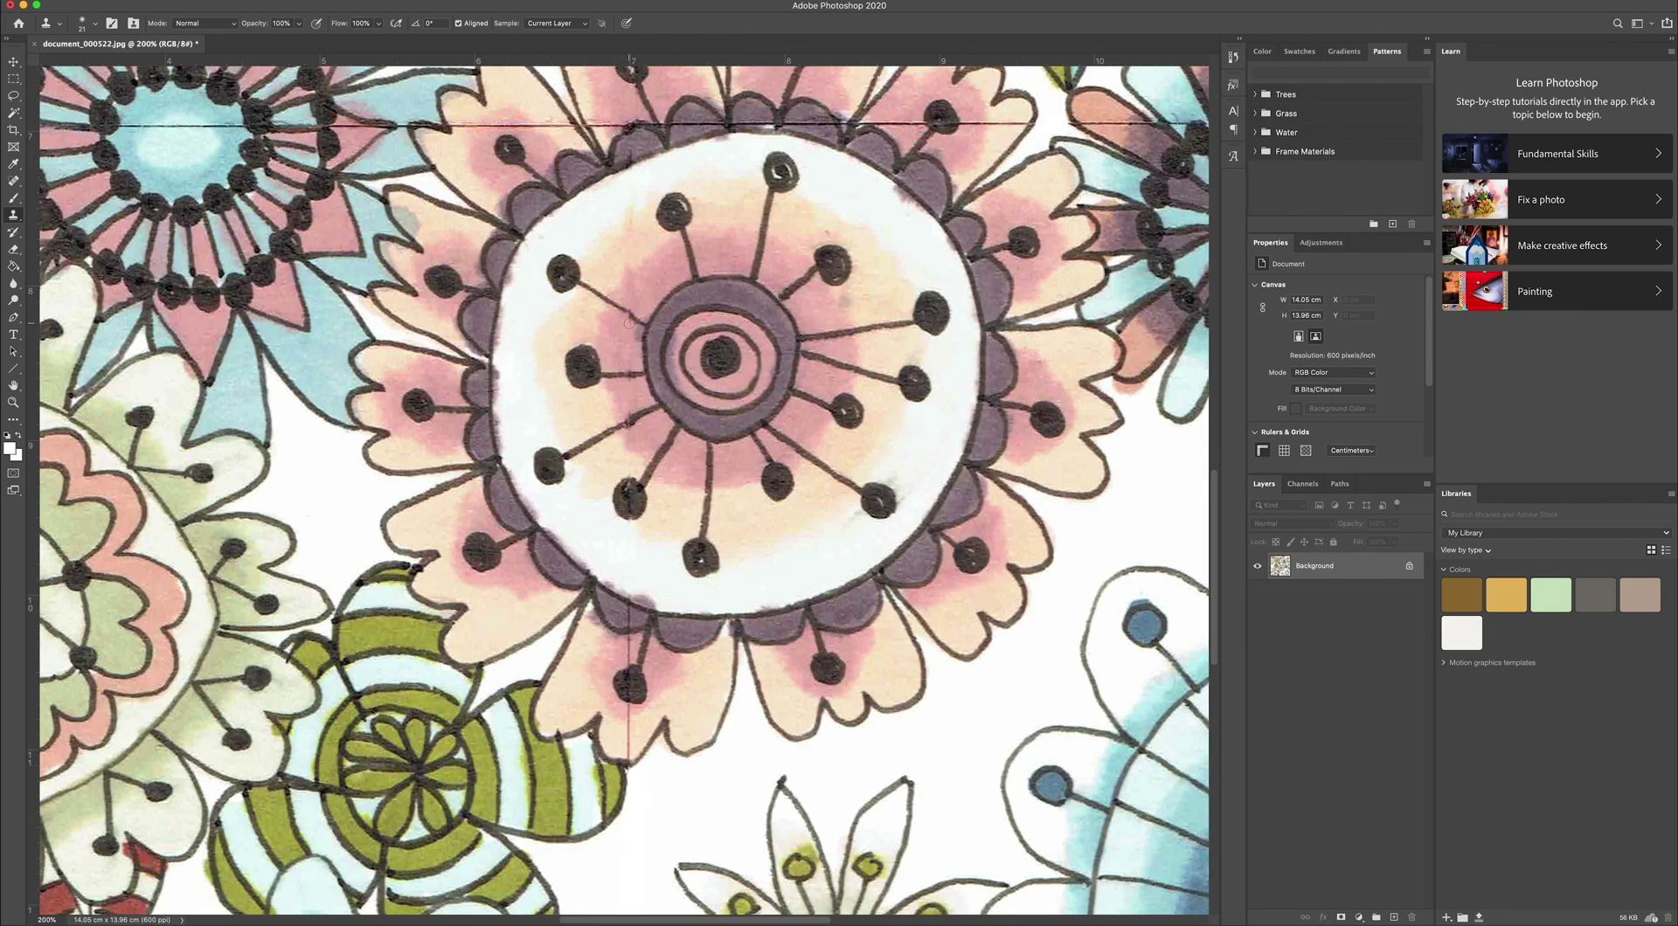
scroll(634, 428, down, 2)
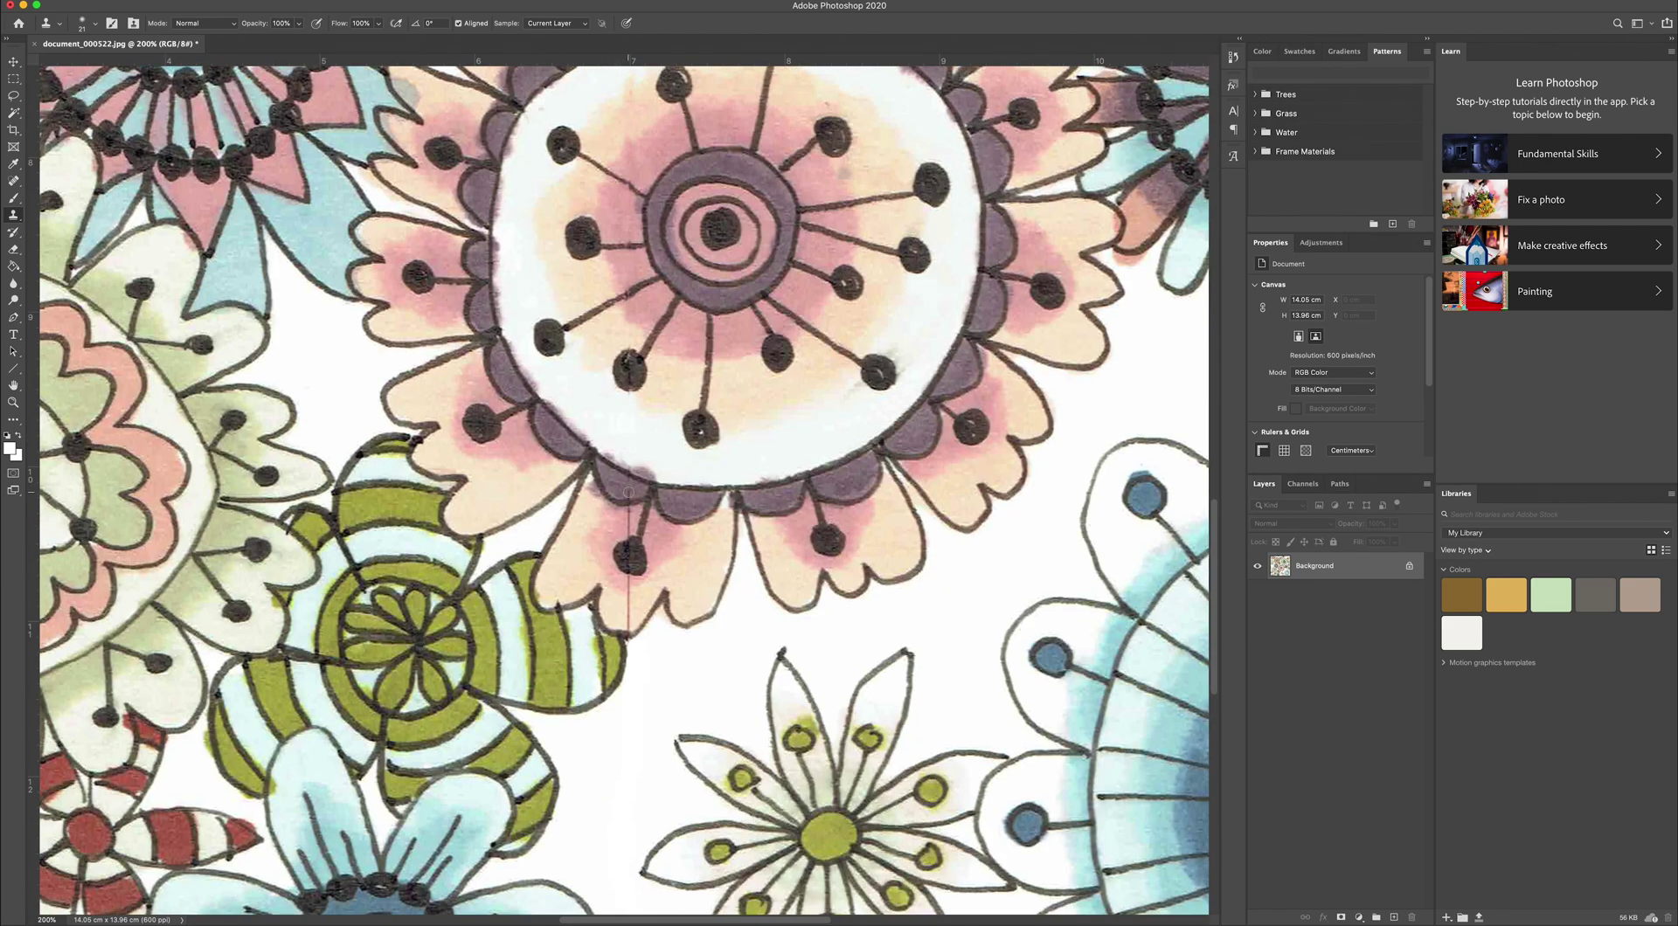
Step: Clone from a clean petal to paint out the horizontal scan line across the large flower
alt+click(617, 578)
scroll(638, 542, up, 7)
drag(675, 469, 1014, 459)
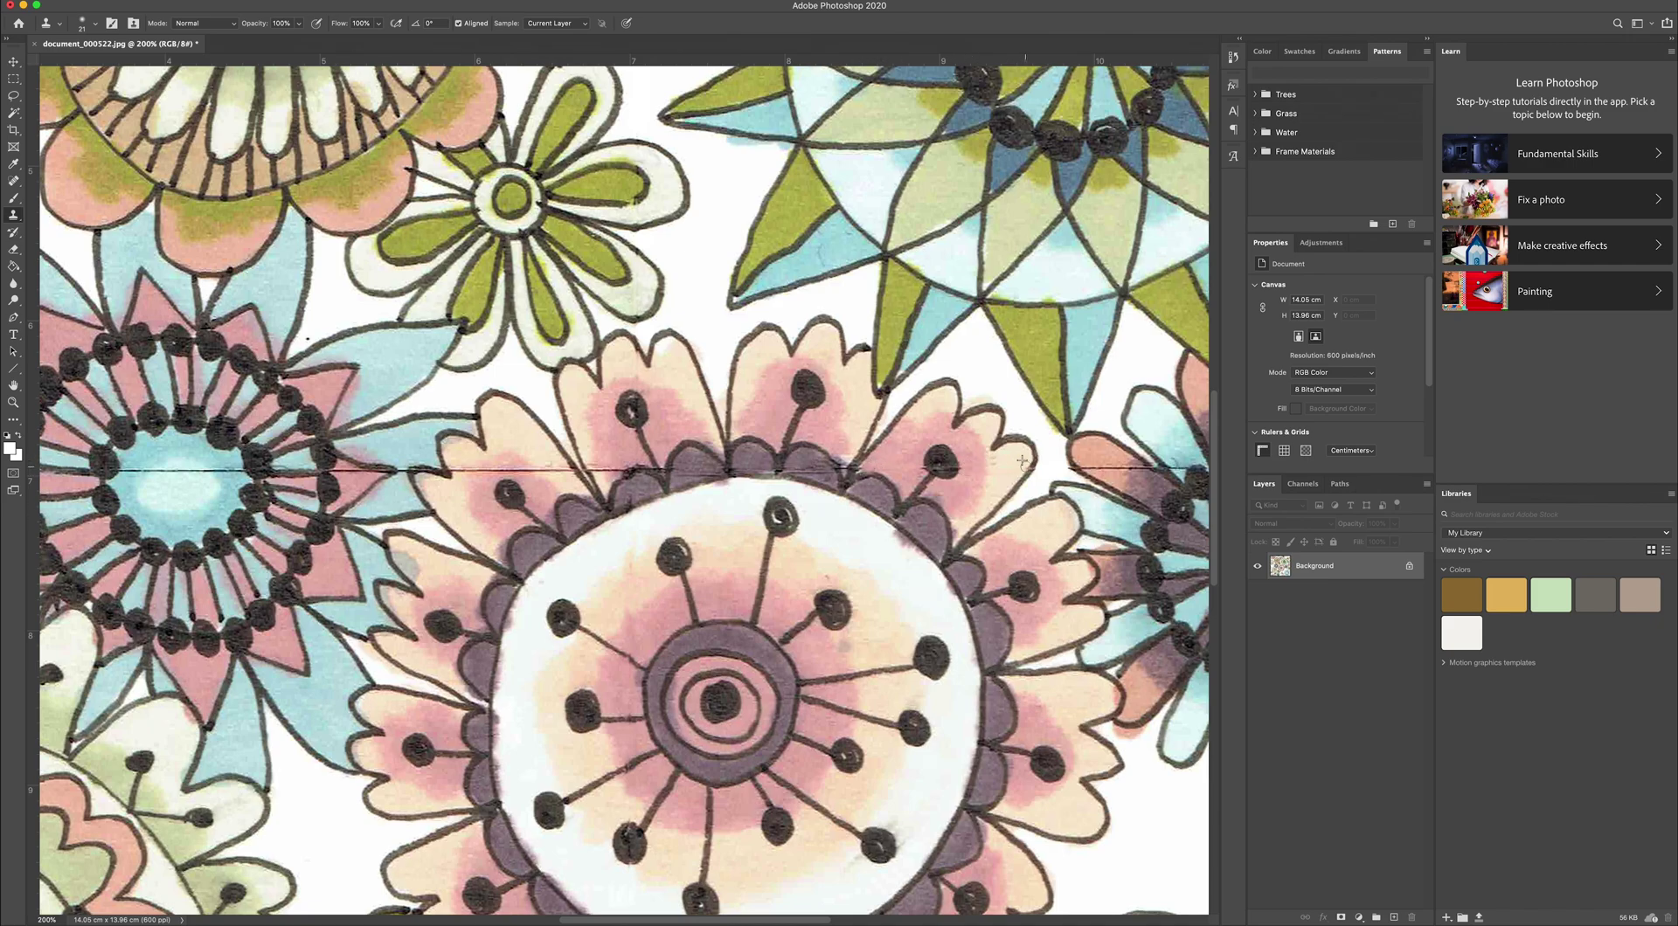
scroll(961, 463, right, 5)
drag(796, 472, 890, 470)
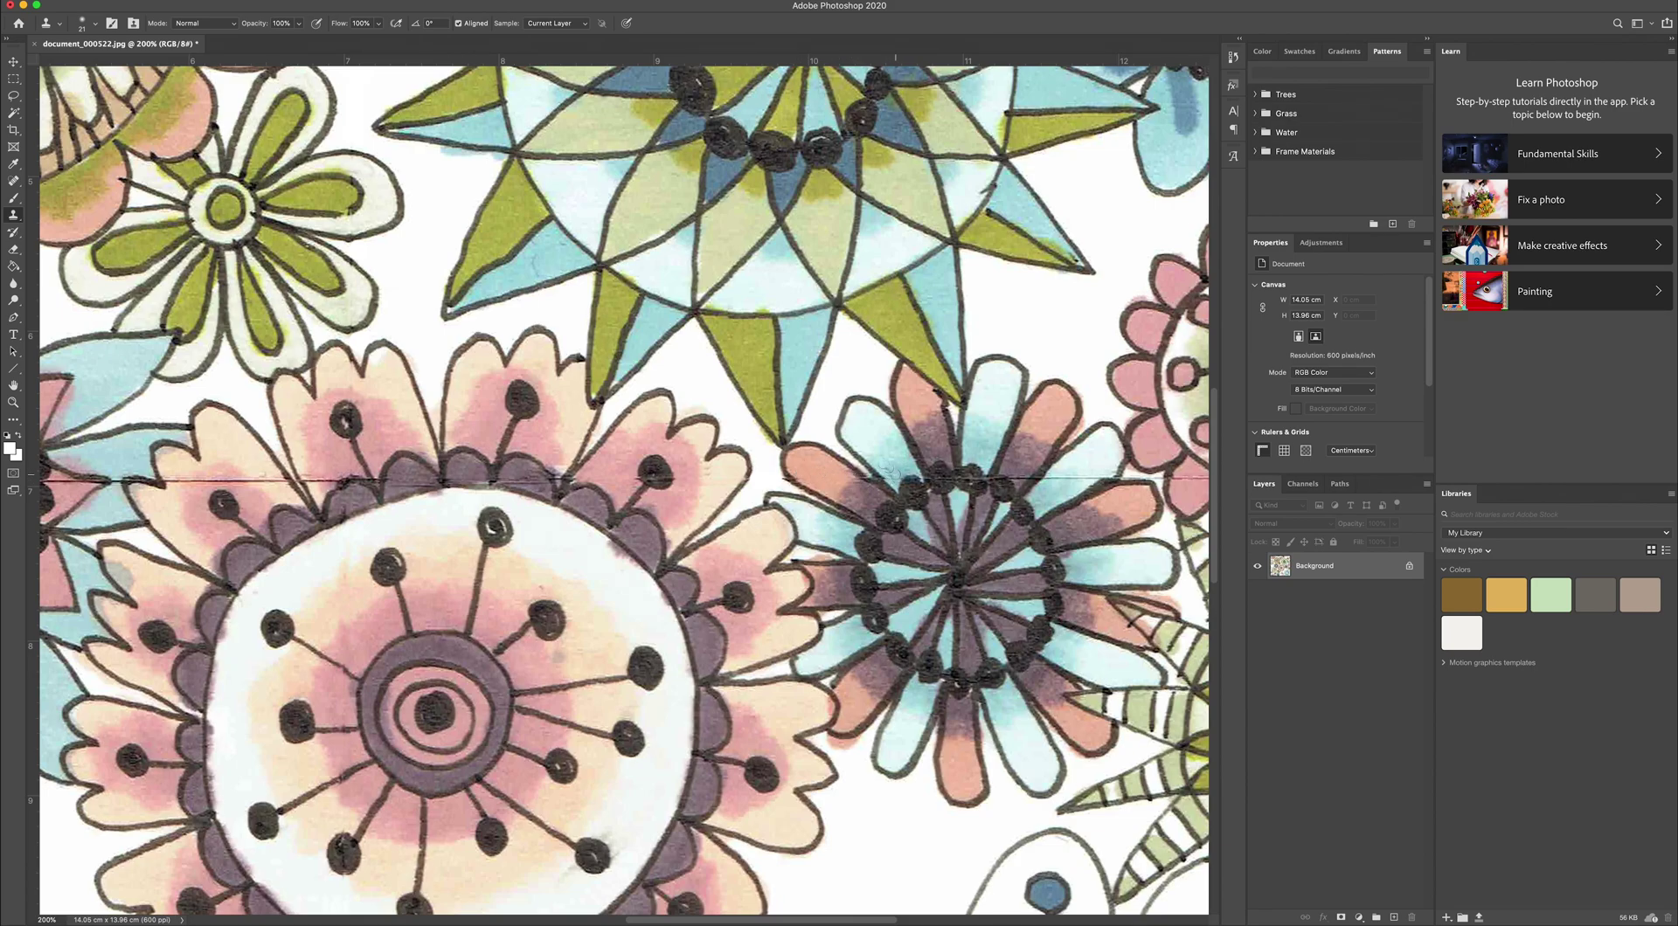
scroll(888, 470, right, 3)
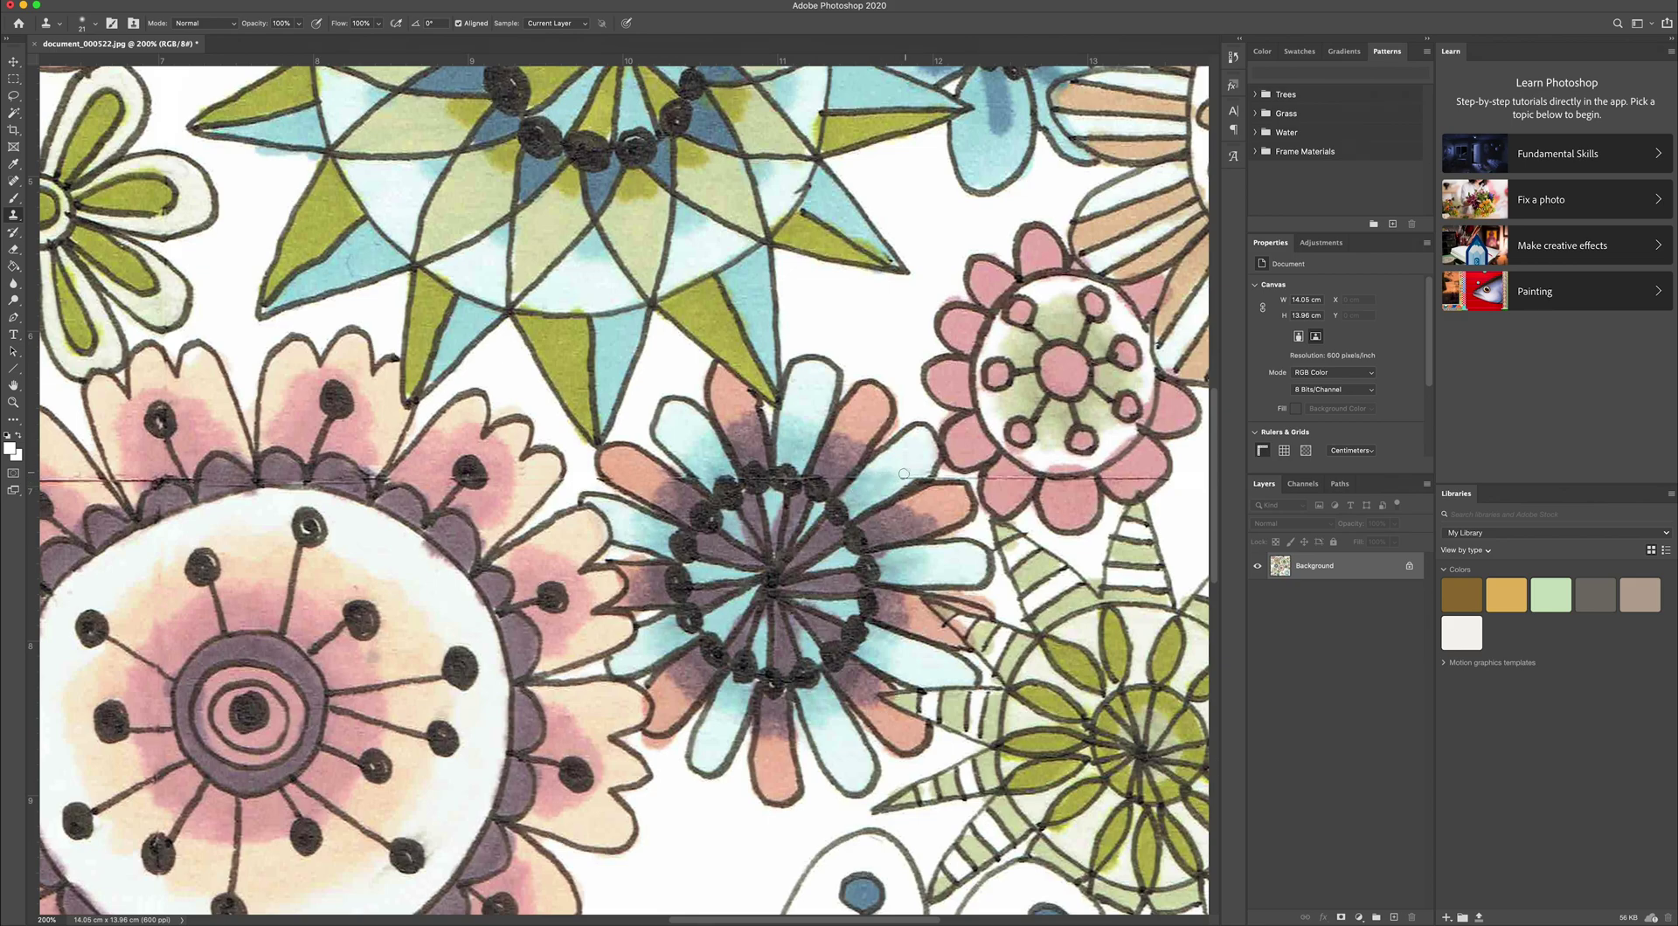
key(z)
alt+click(591, 499)
alt+click(591, 499)
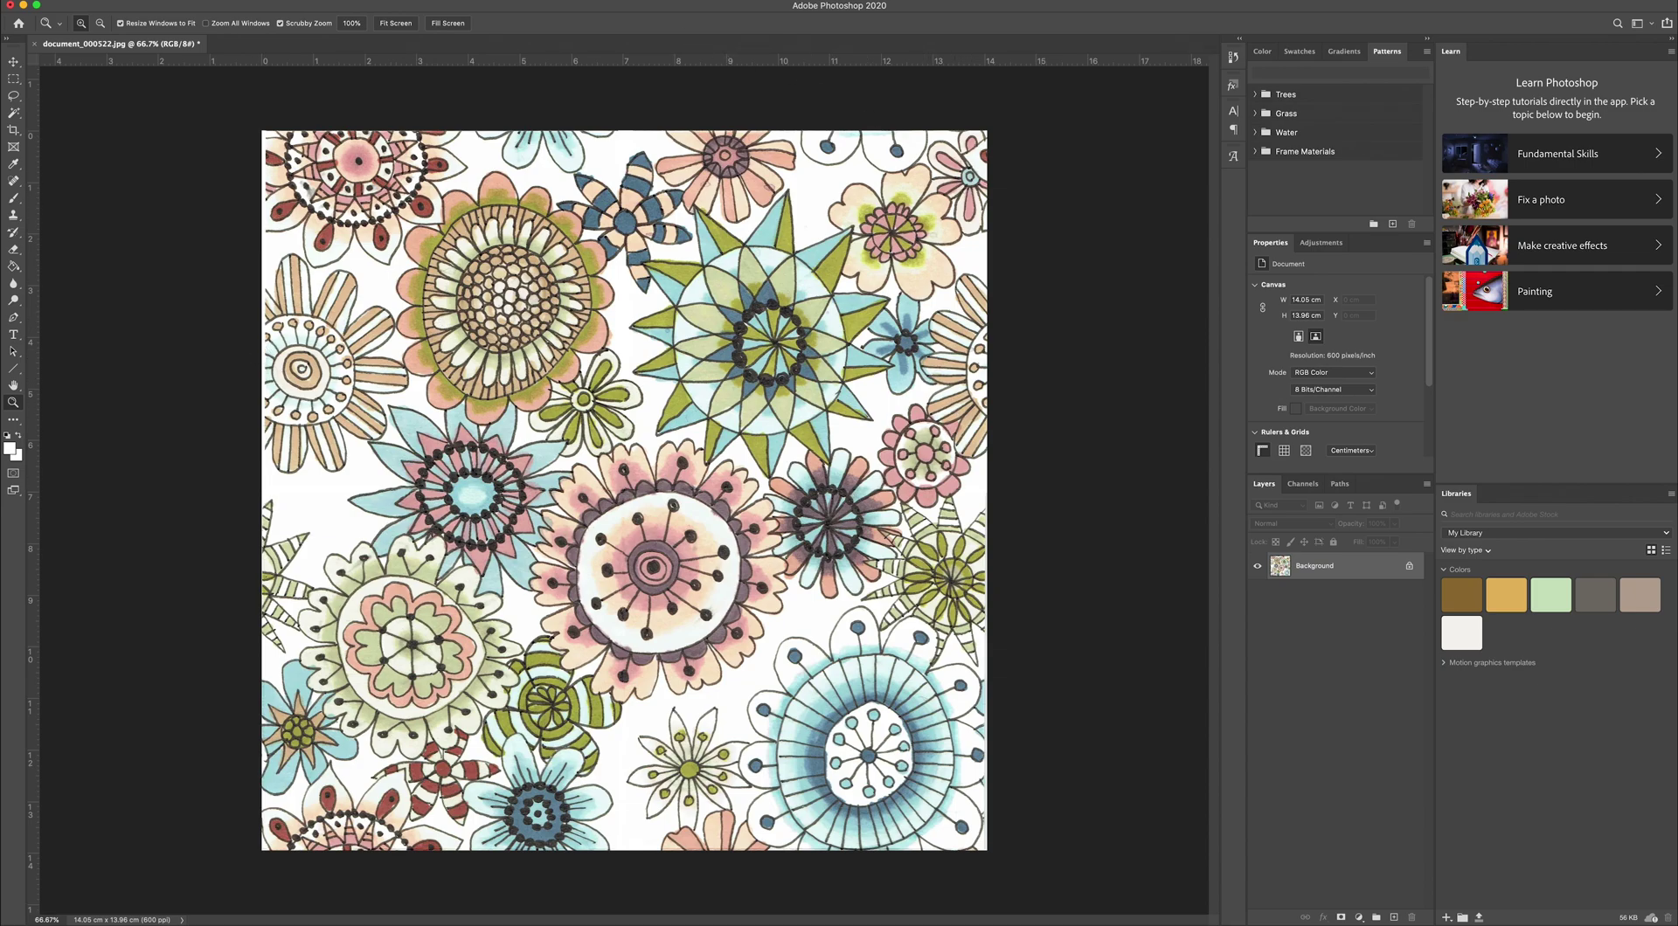
Step: Add a Levels adjustment with black input at 41 and slightly brighter whites
click(207, 0)
mouse_move(263, 5)
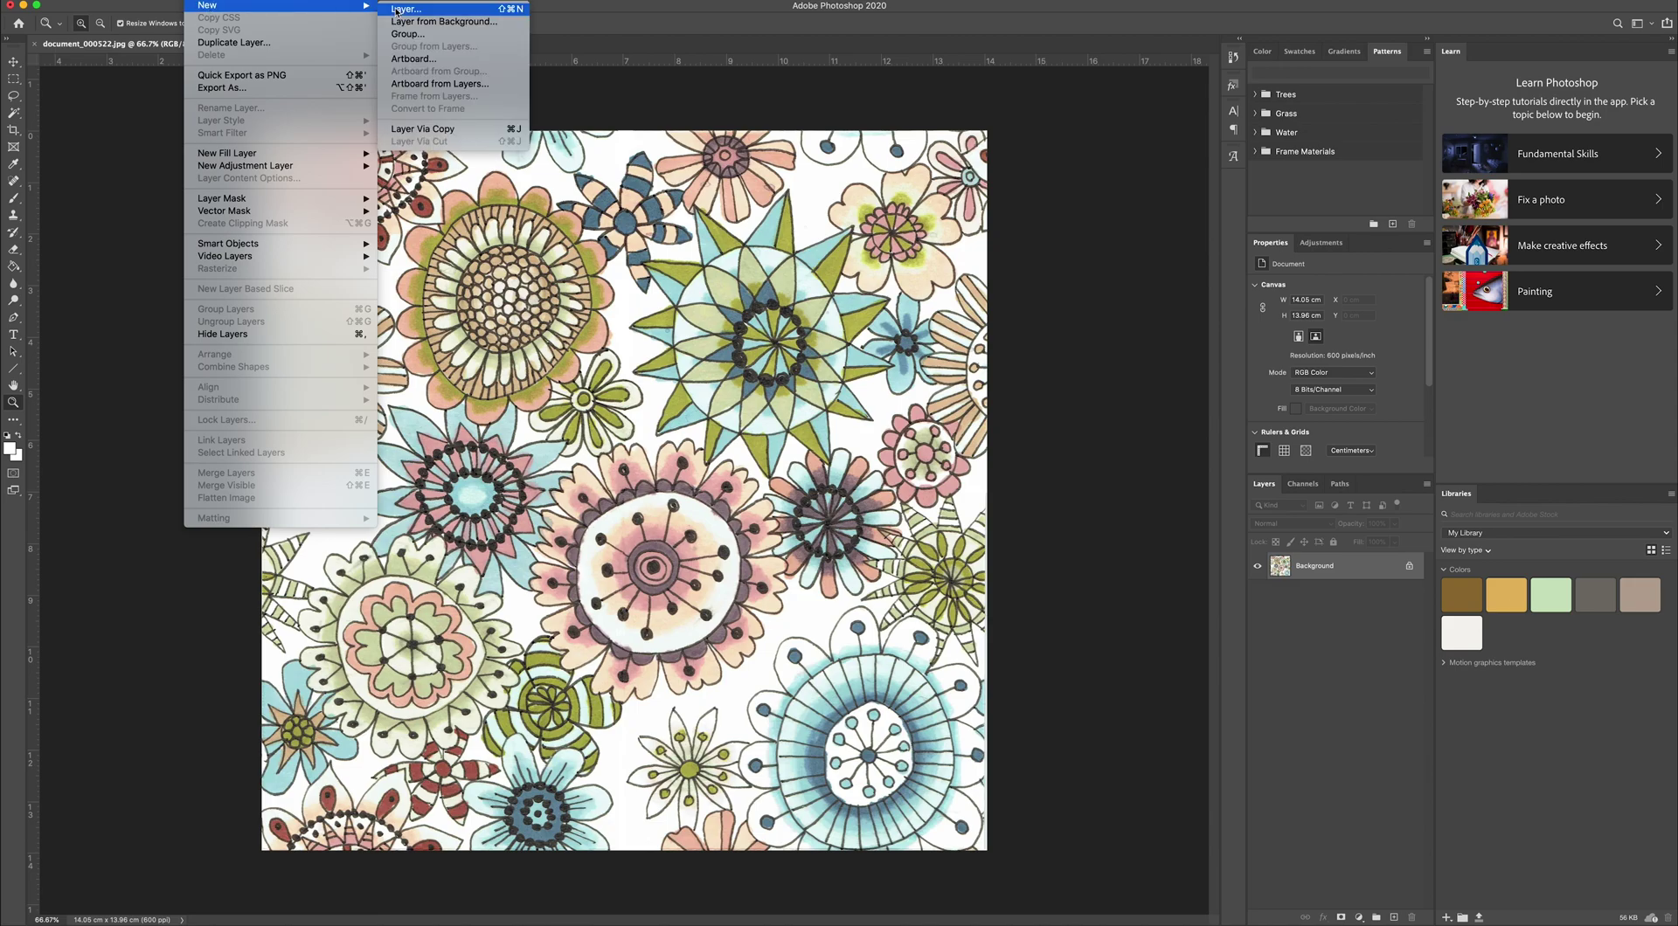
mouse_move(367, 6)
mouse_move(349, 165)
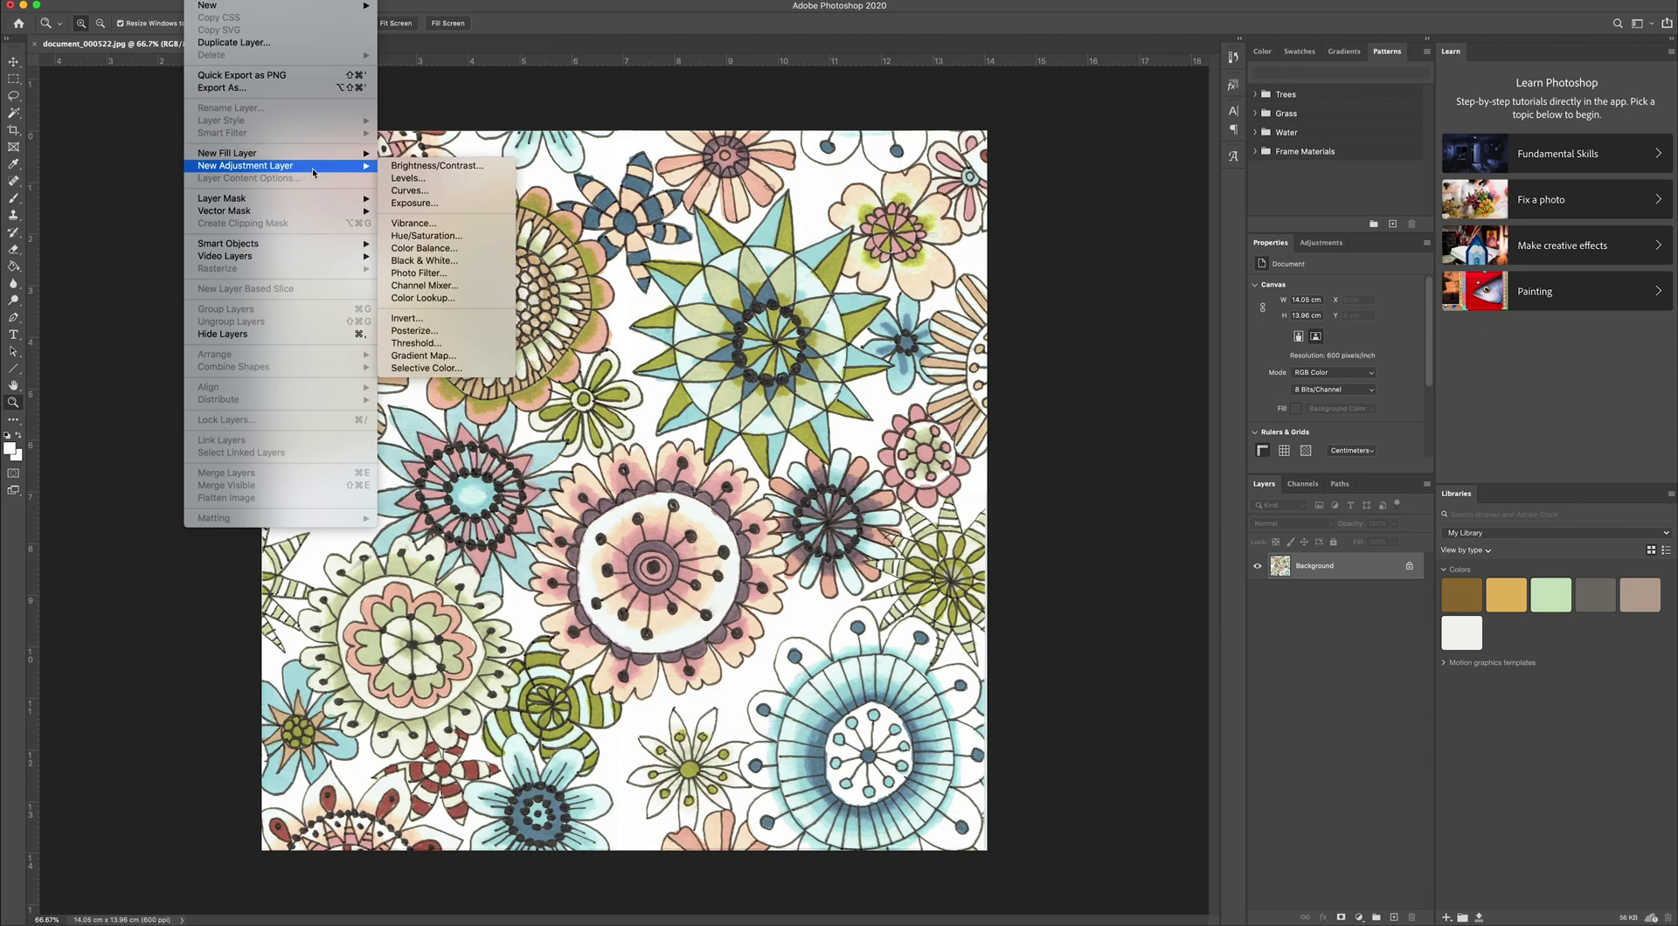
click(407, 178)
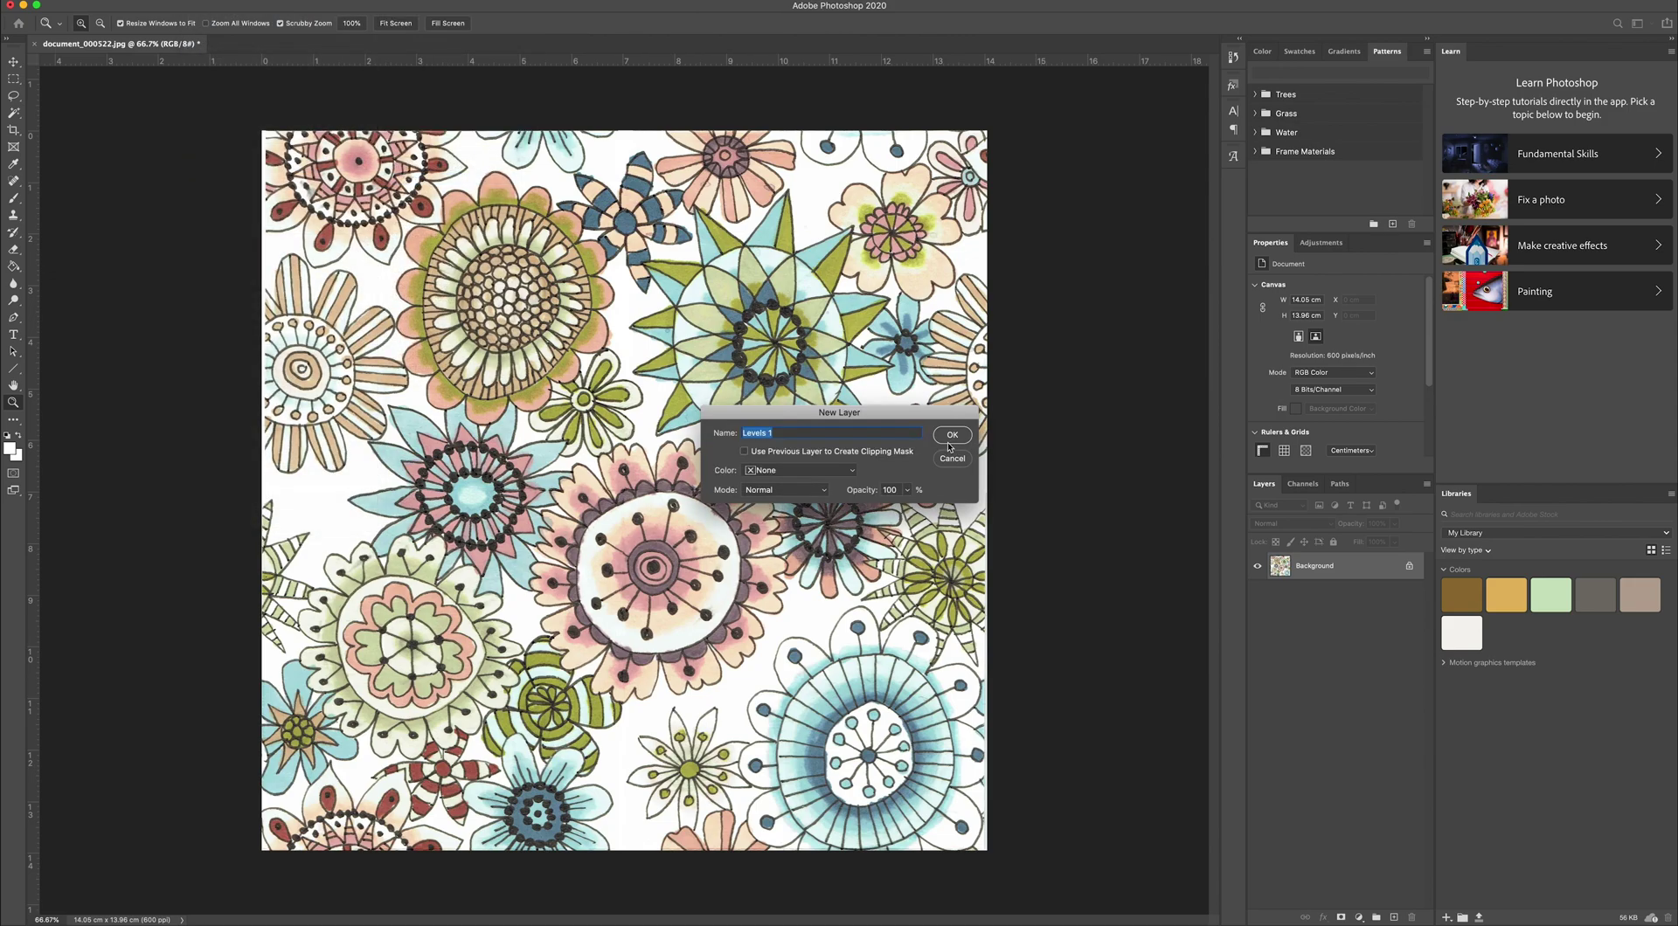
click(950, 434)
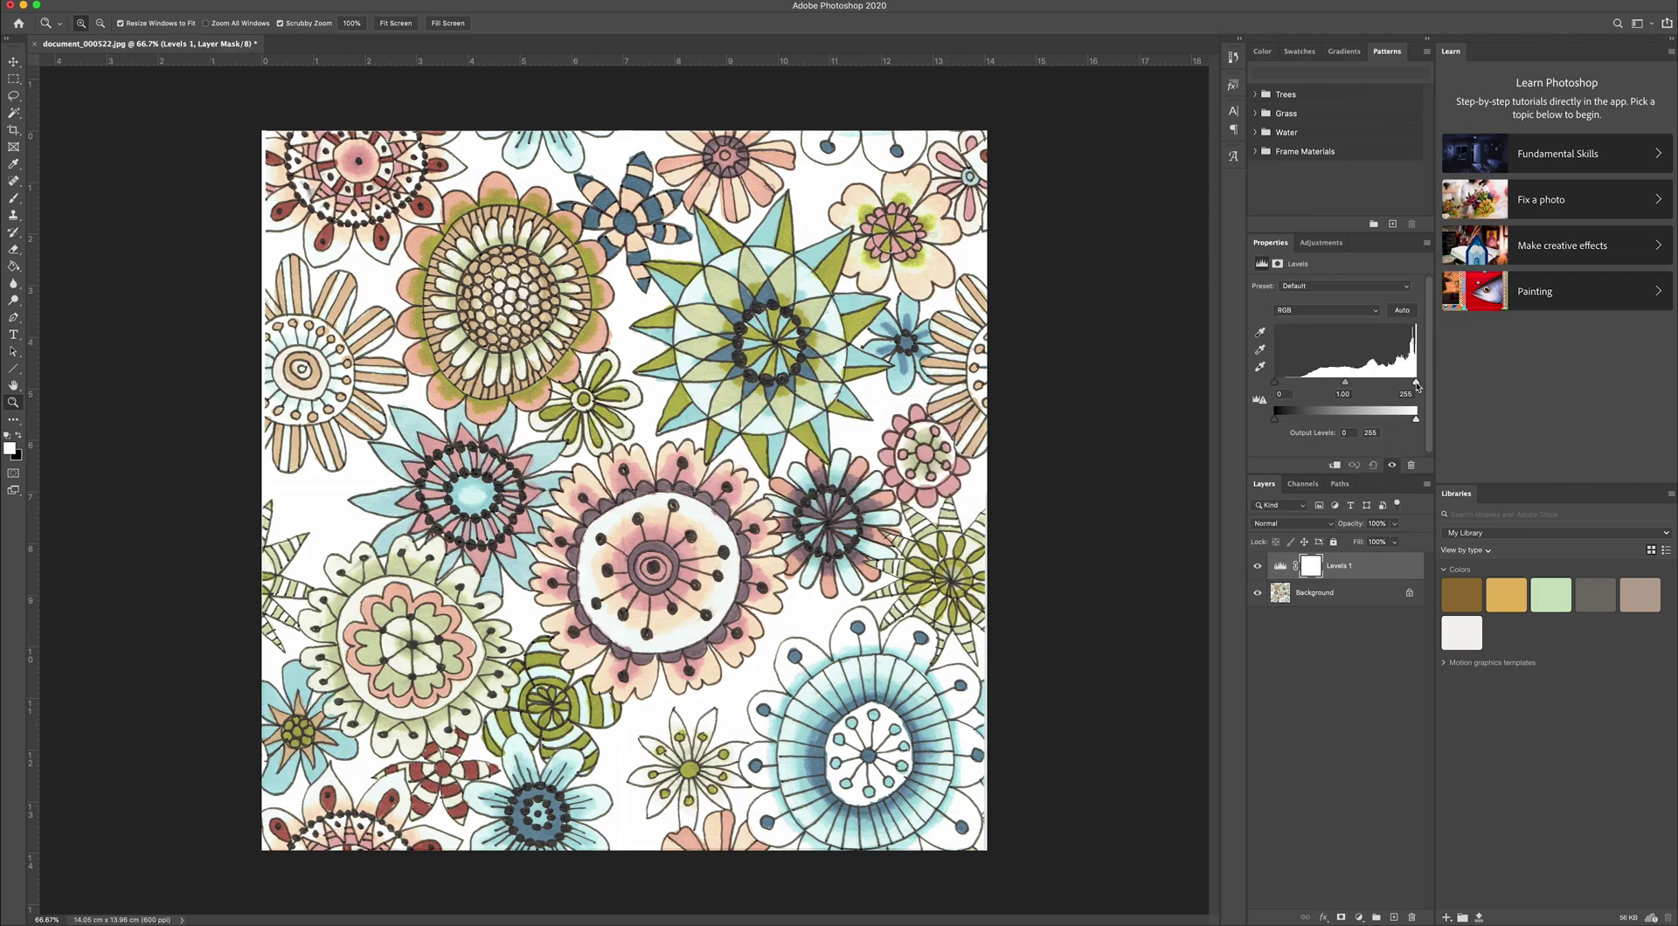
drag(1417, 388, 1415, 388)
drag(1274, 382, 1298, 386)
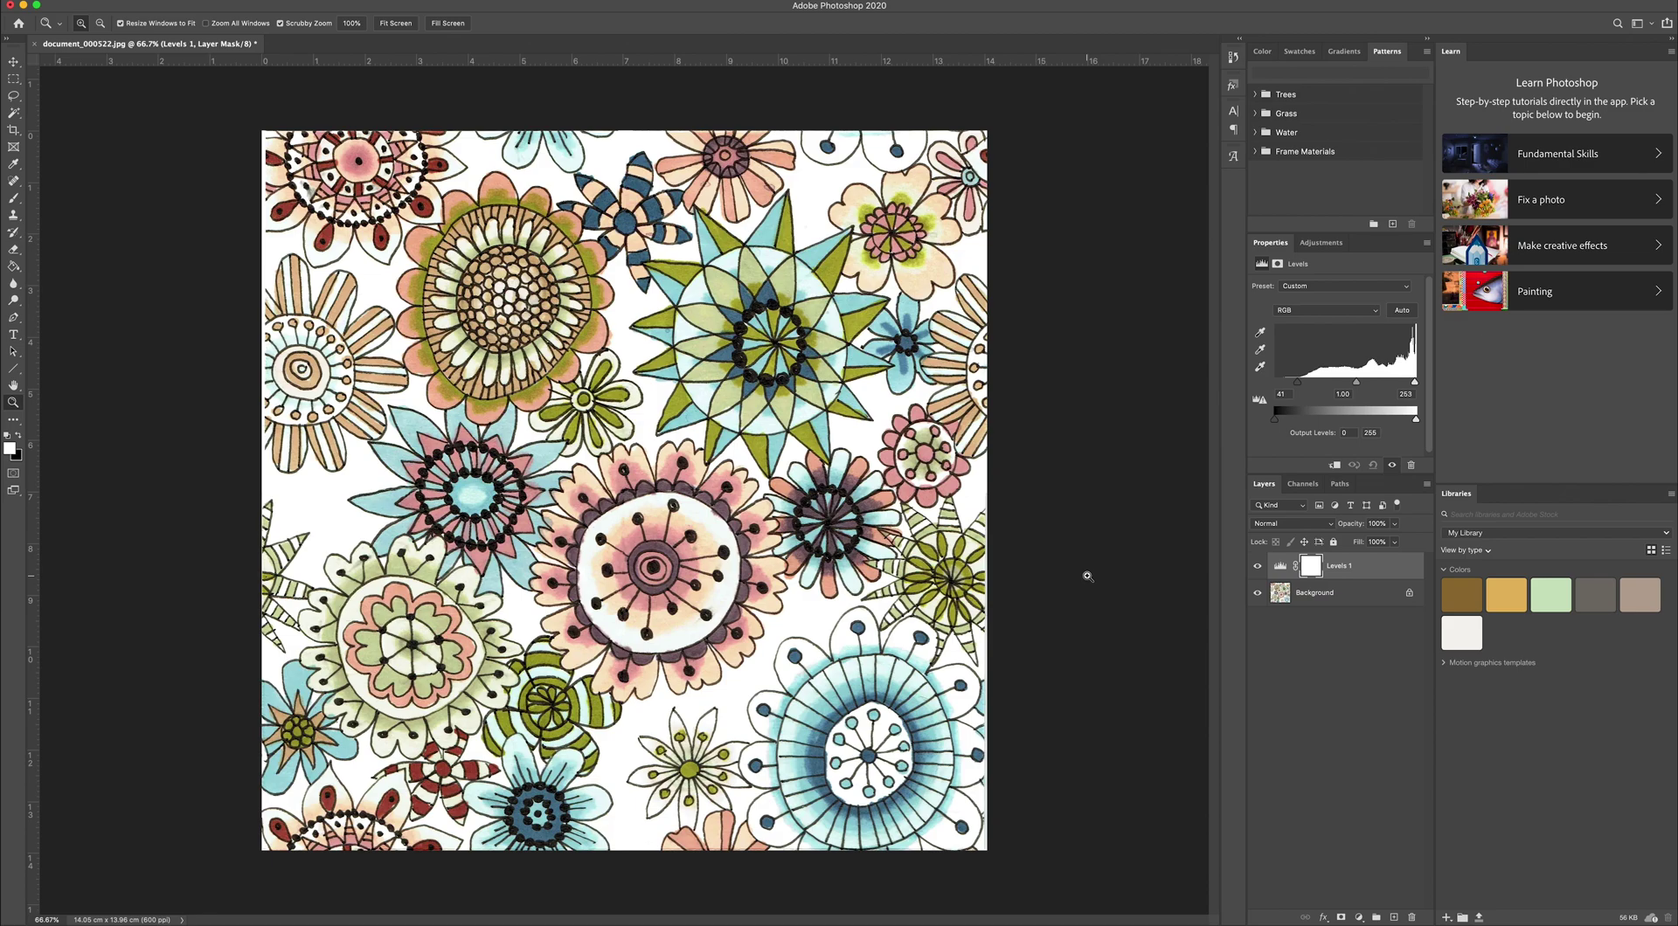
Step: Merge Levels 1 into the Background layer with Merge Visible
key(super+a)
click(199, 0)
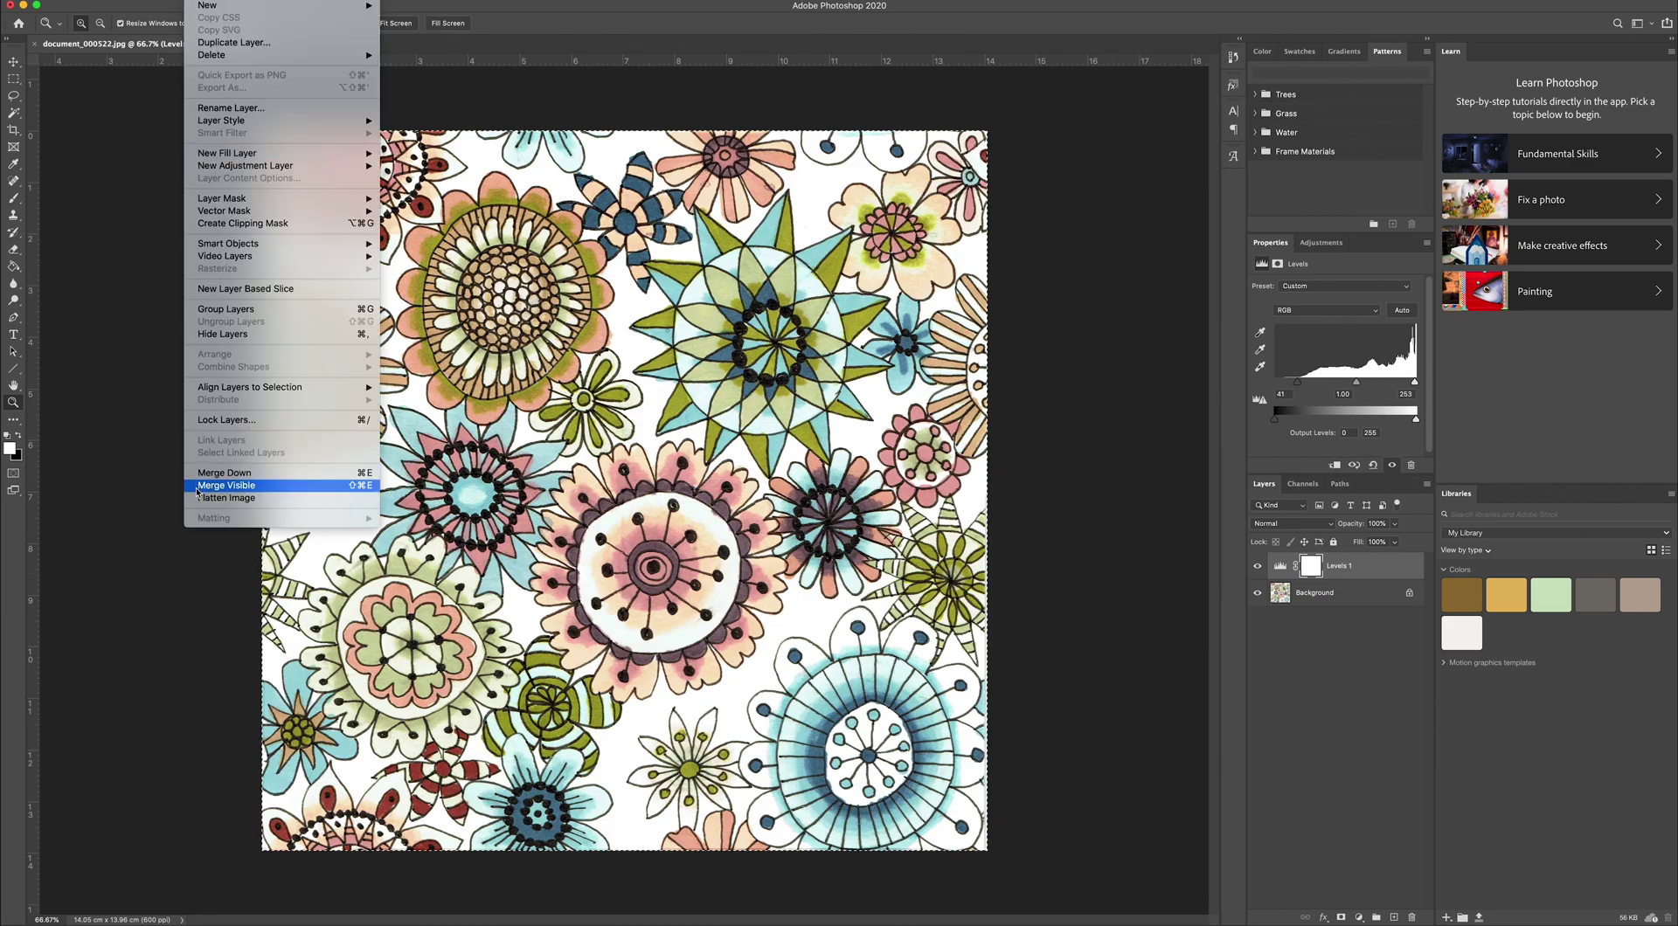
click(226, 485)
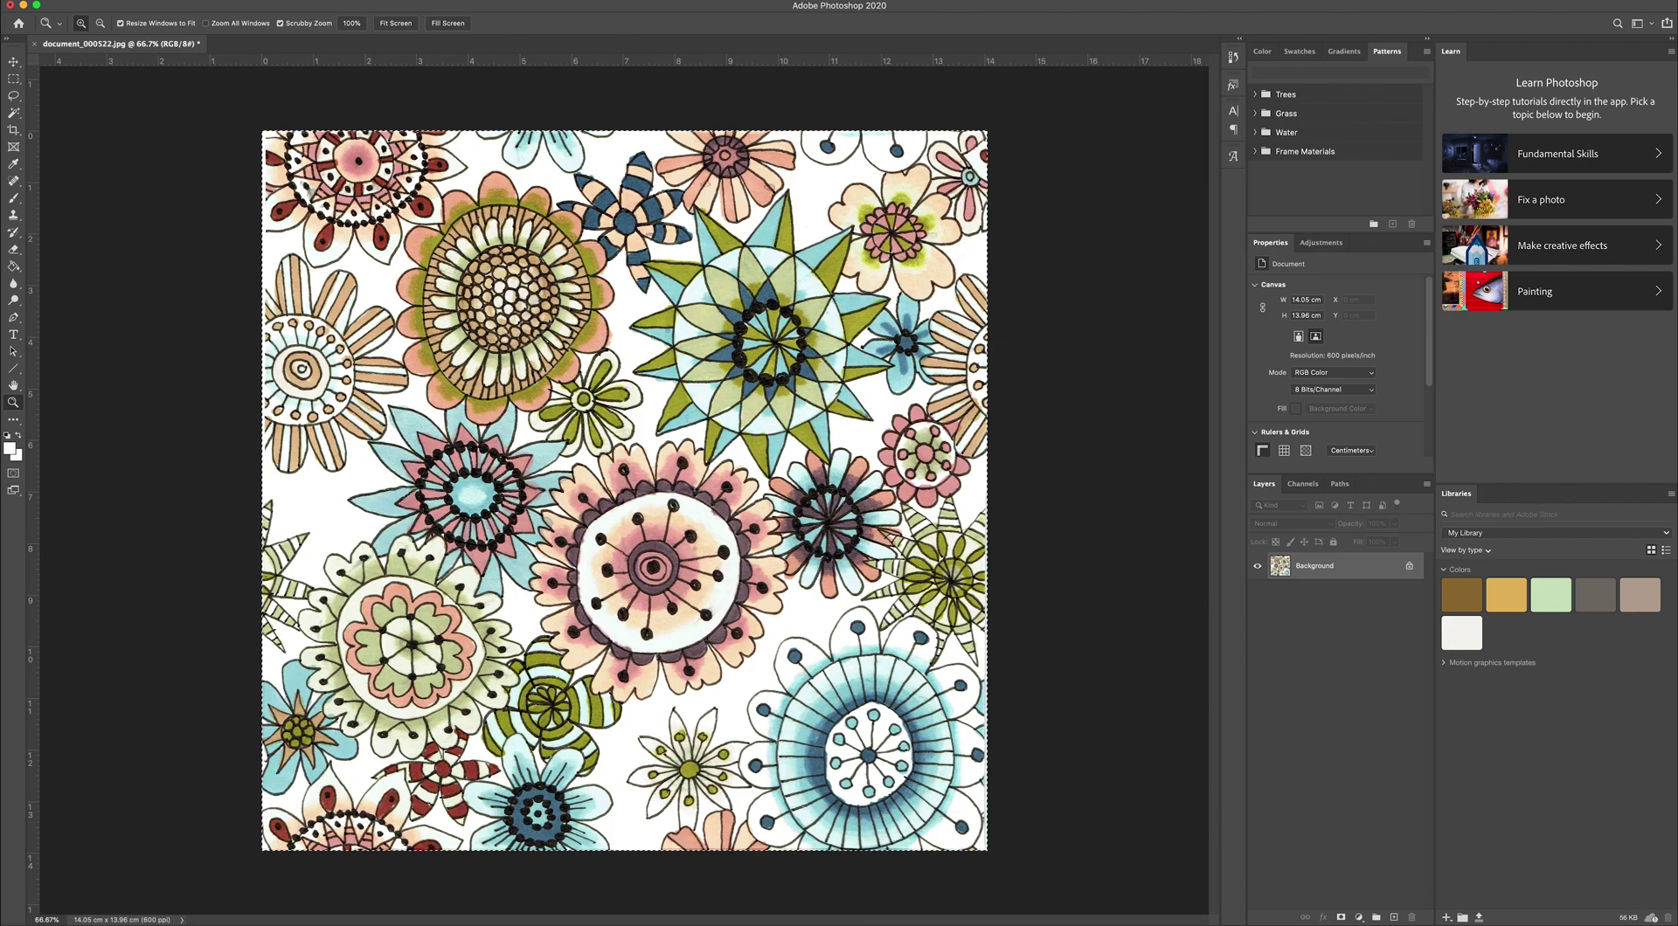
click(135, 0)
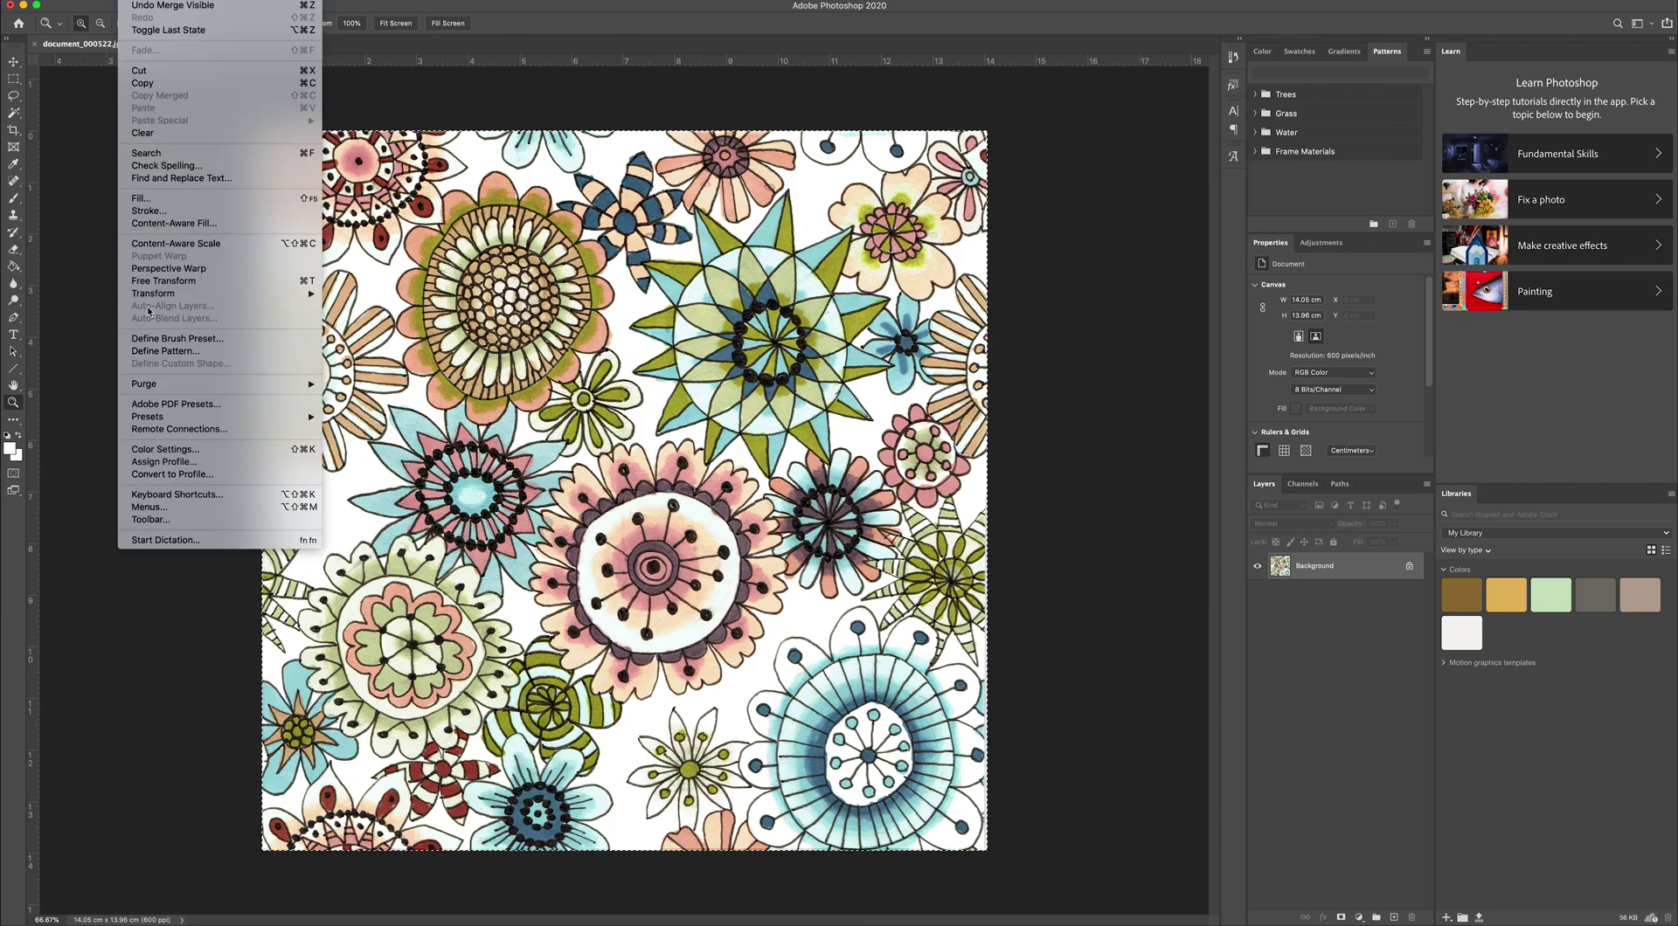
Step: Define the tile as a new pattern named 'fantasy_florals'
click(137, 352)
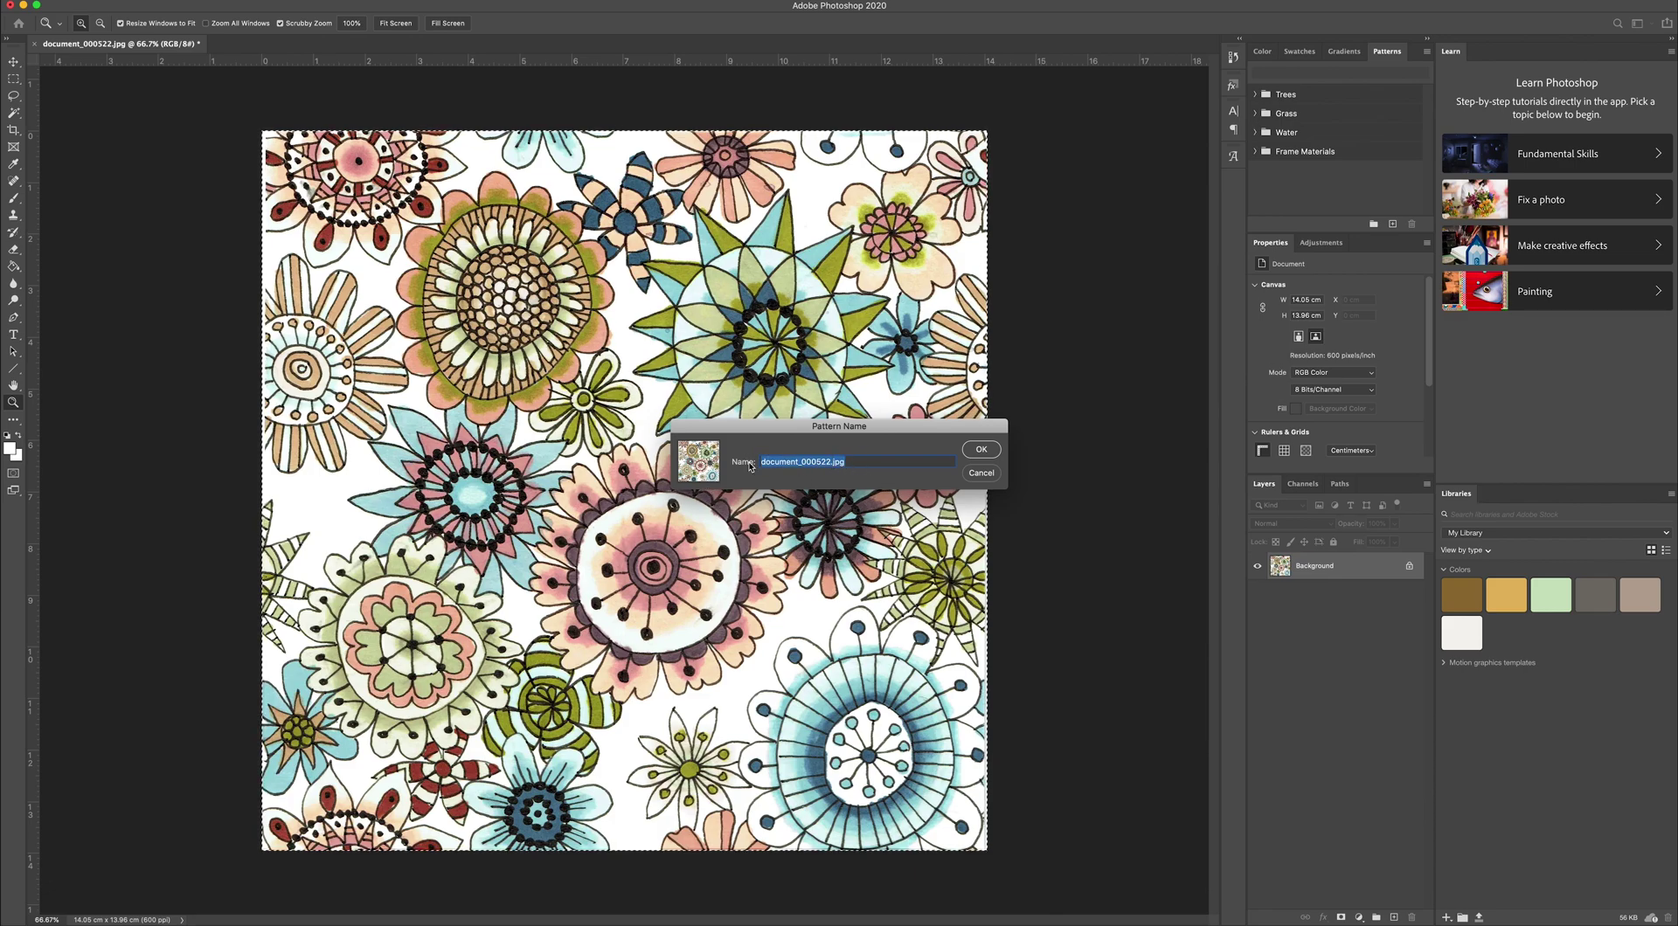
text(fantasy)
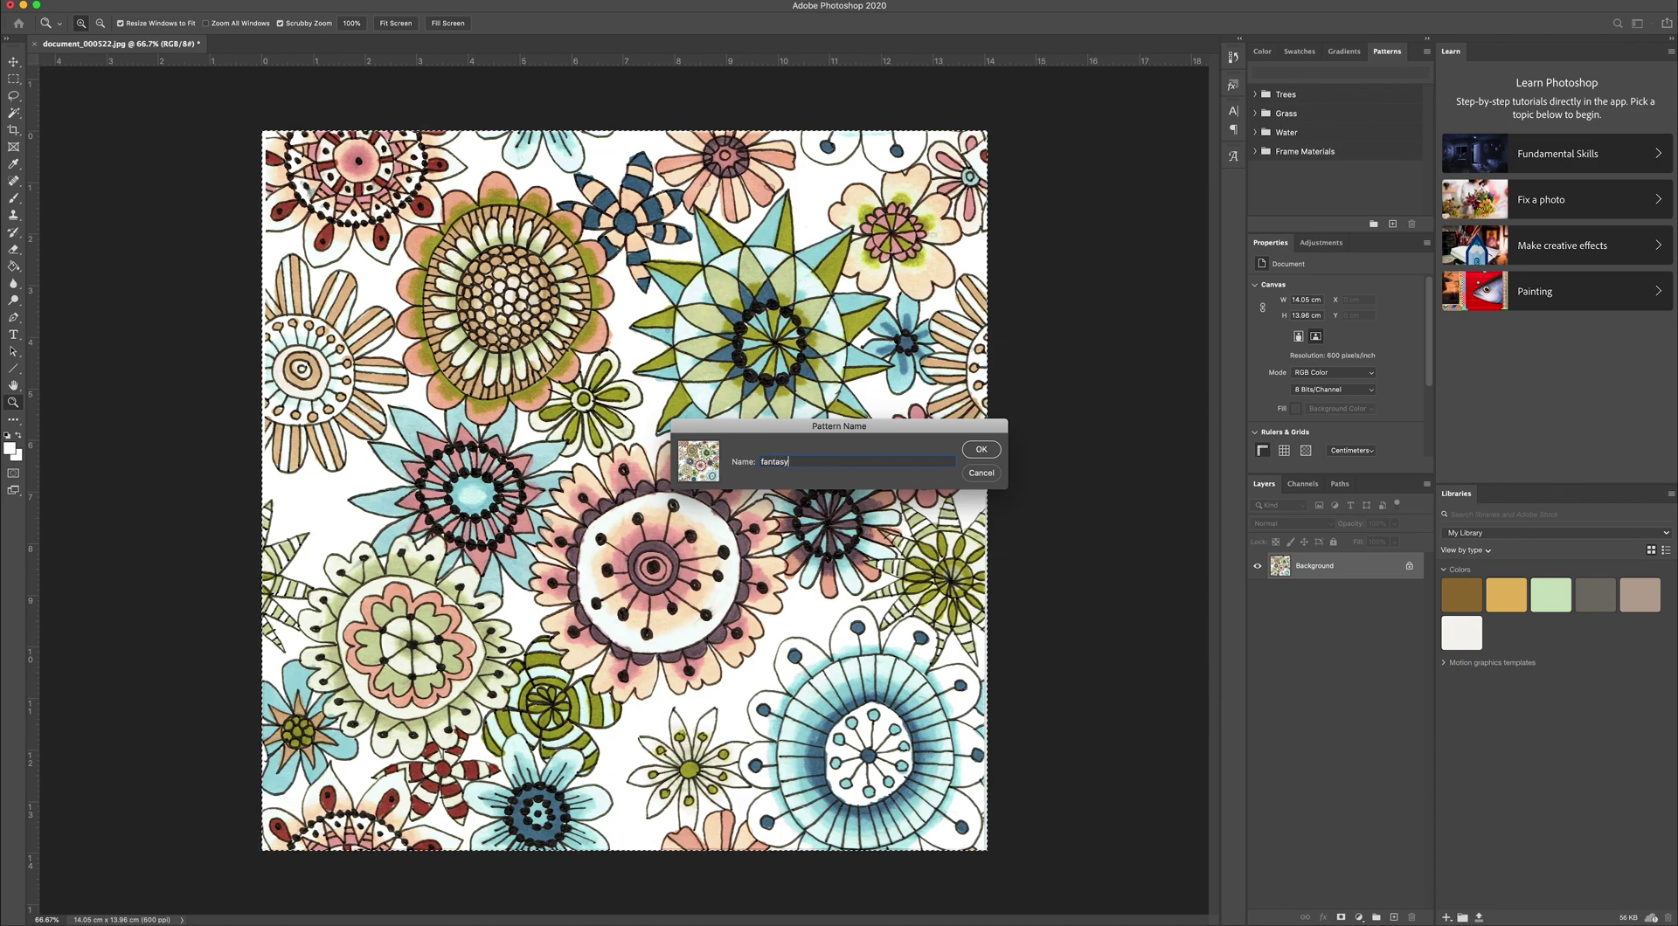
text(_florals)
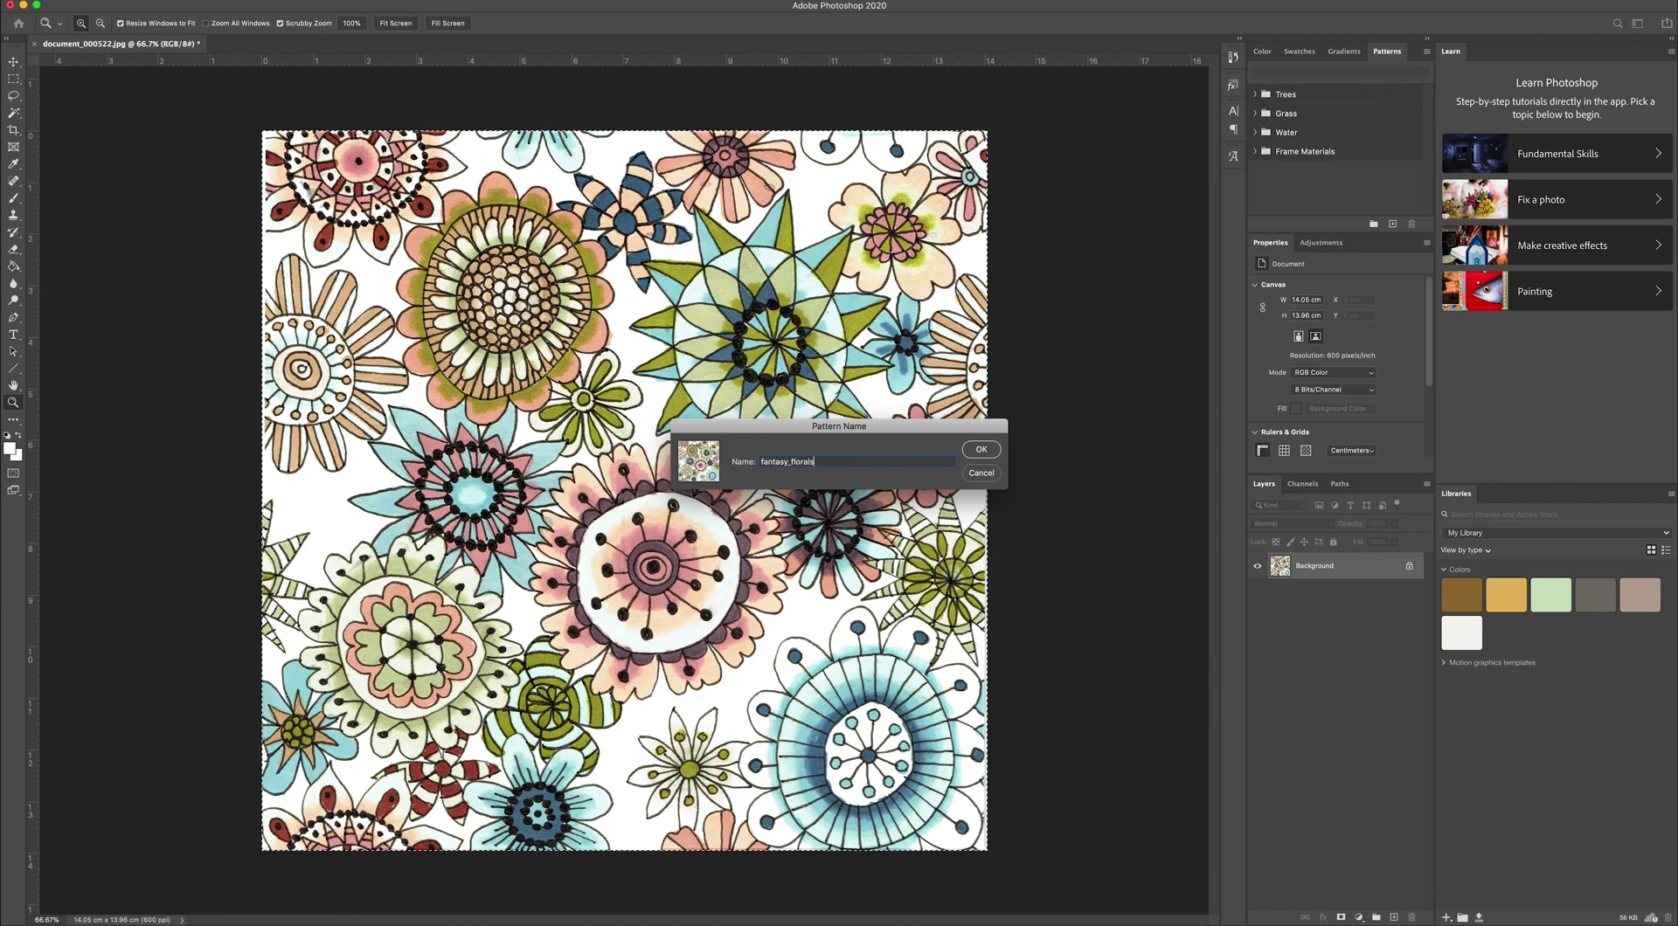
click(982, 450)
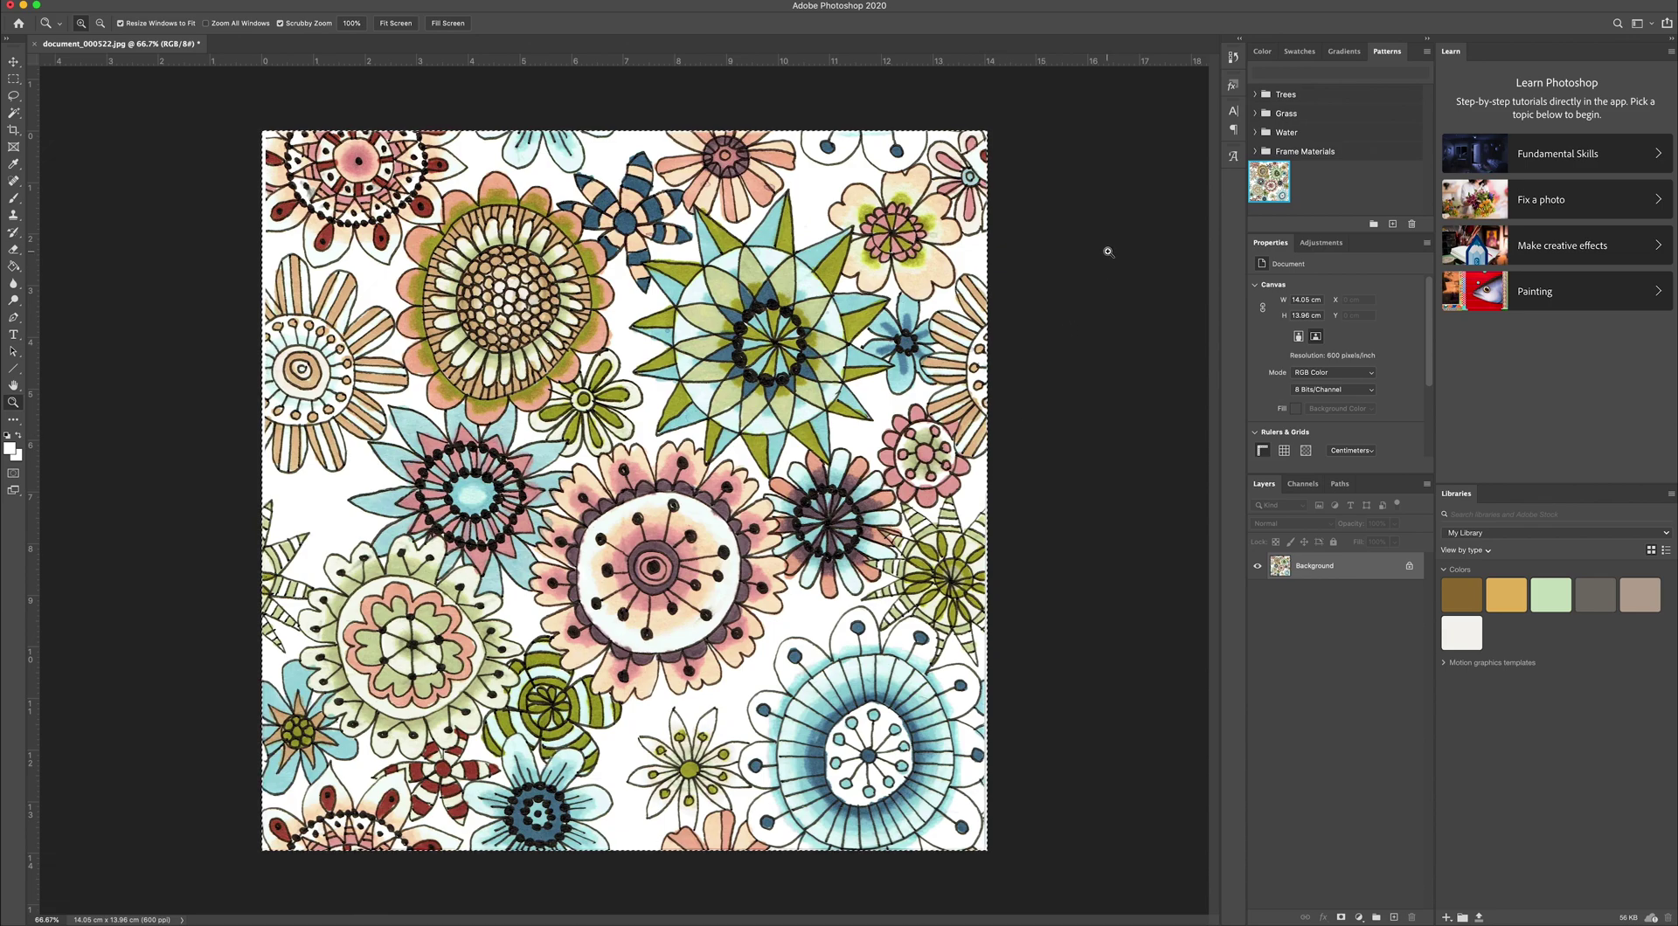
Step: Create a new blank A3 document (29.7 × 42 cm)
click(116, 1)
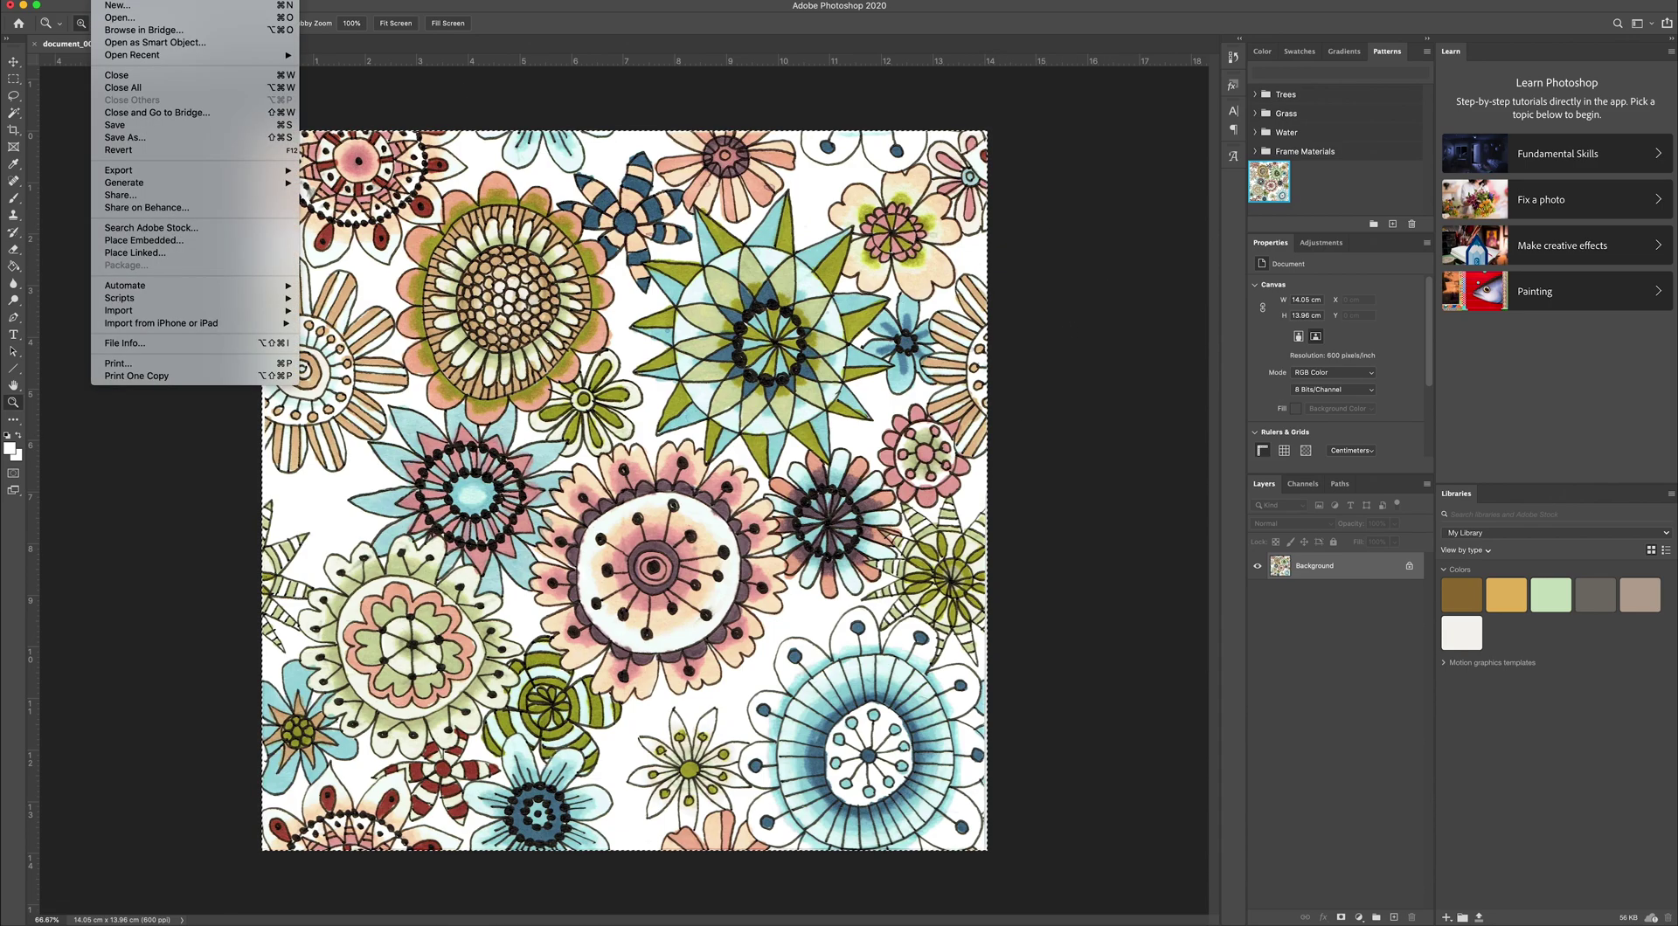
click(105, 7)
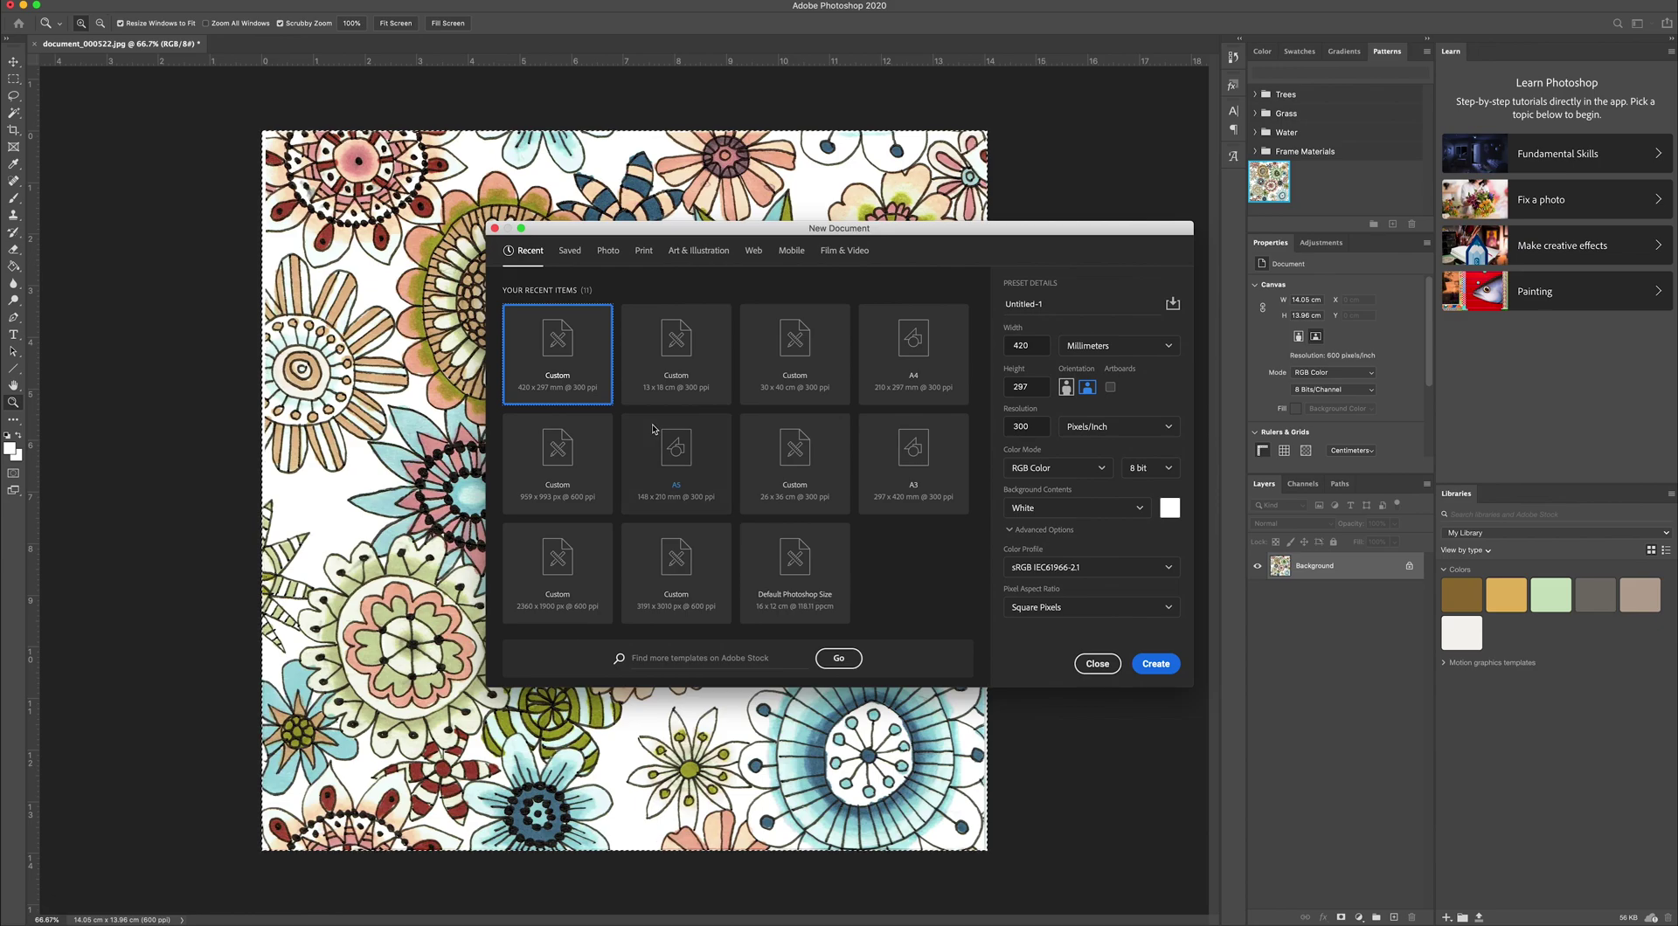
click(915, 456)
key(Return)
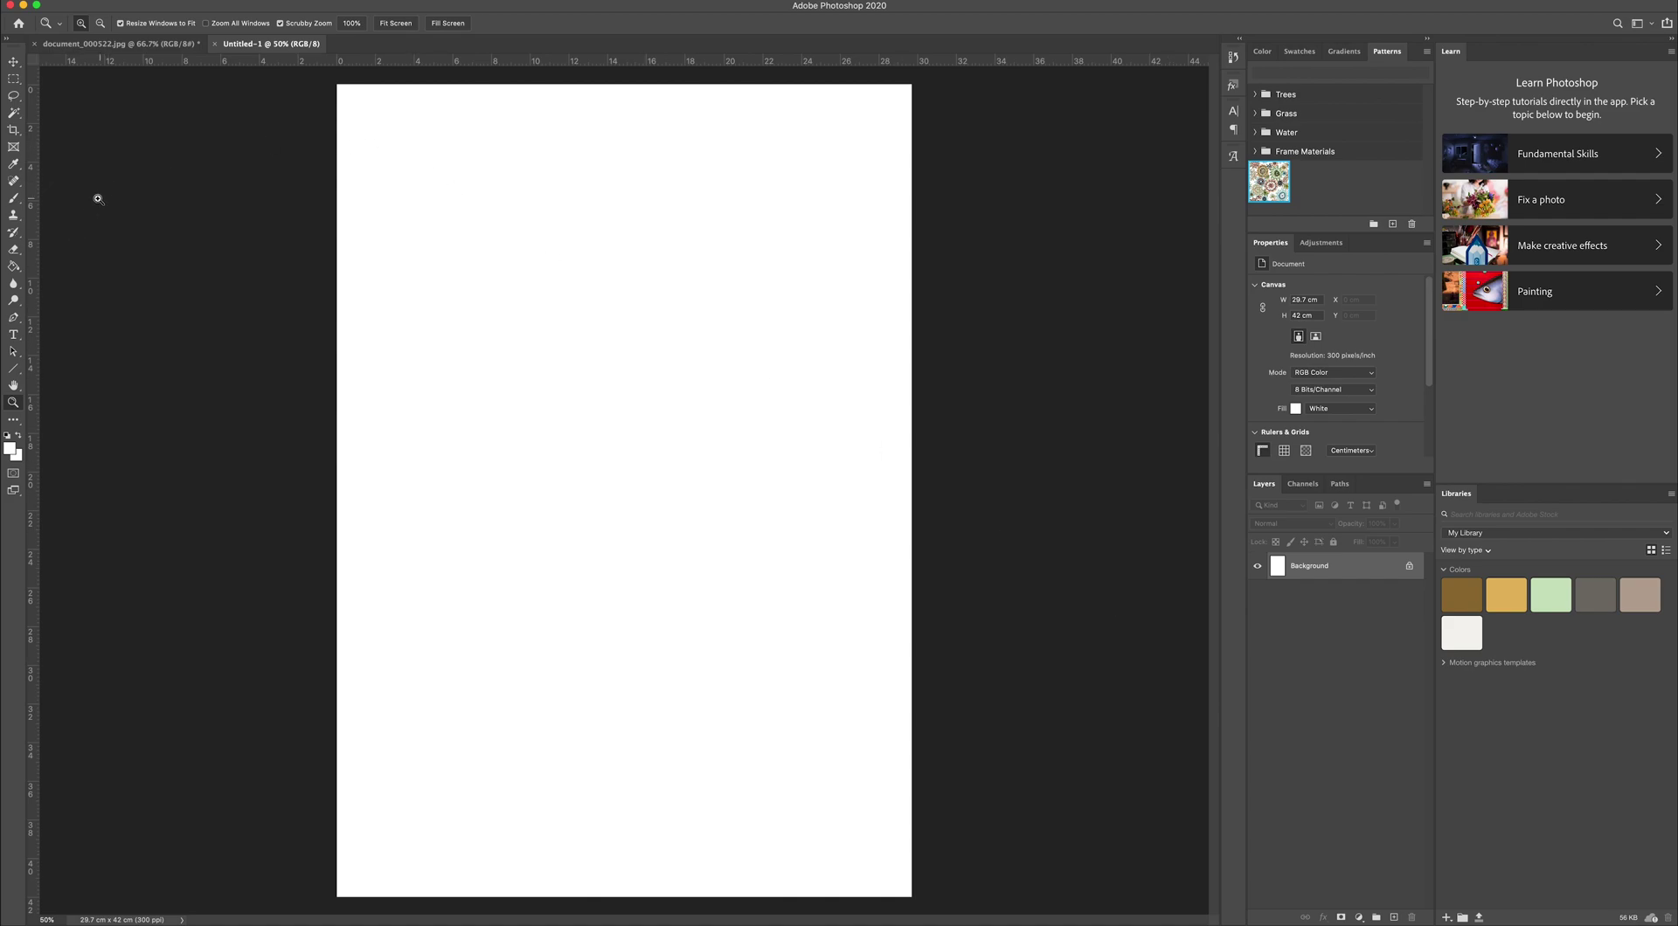
Step: Fill the page with the fantasy_florals pattern using the Paint Bucket set to Pattern
click(14, 267)
click(415, 217)
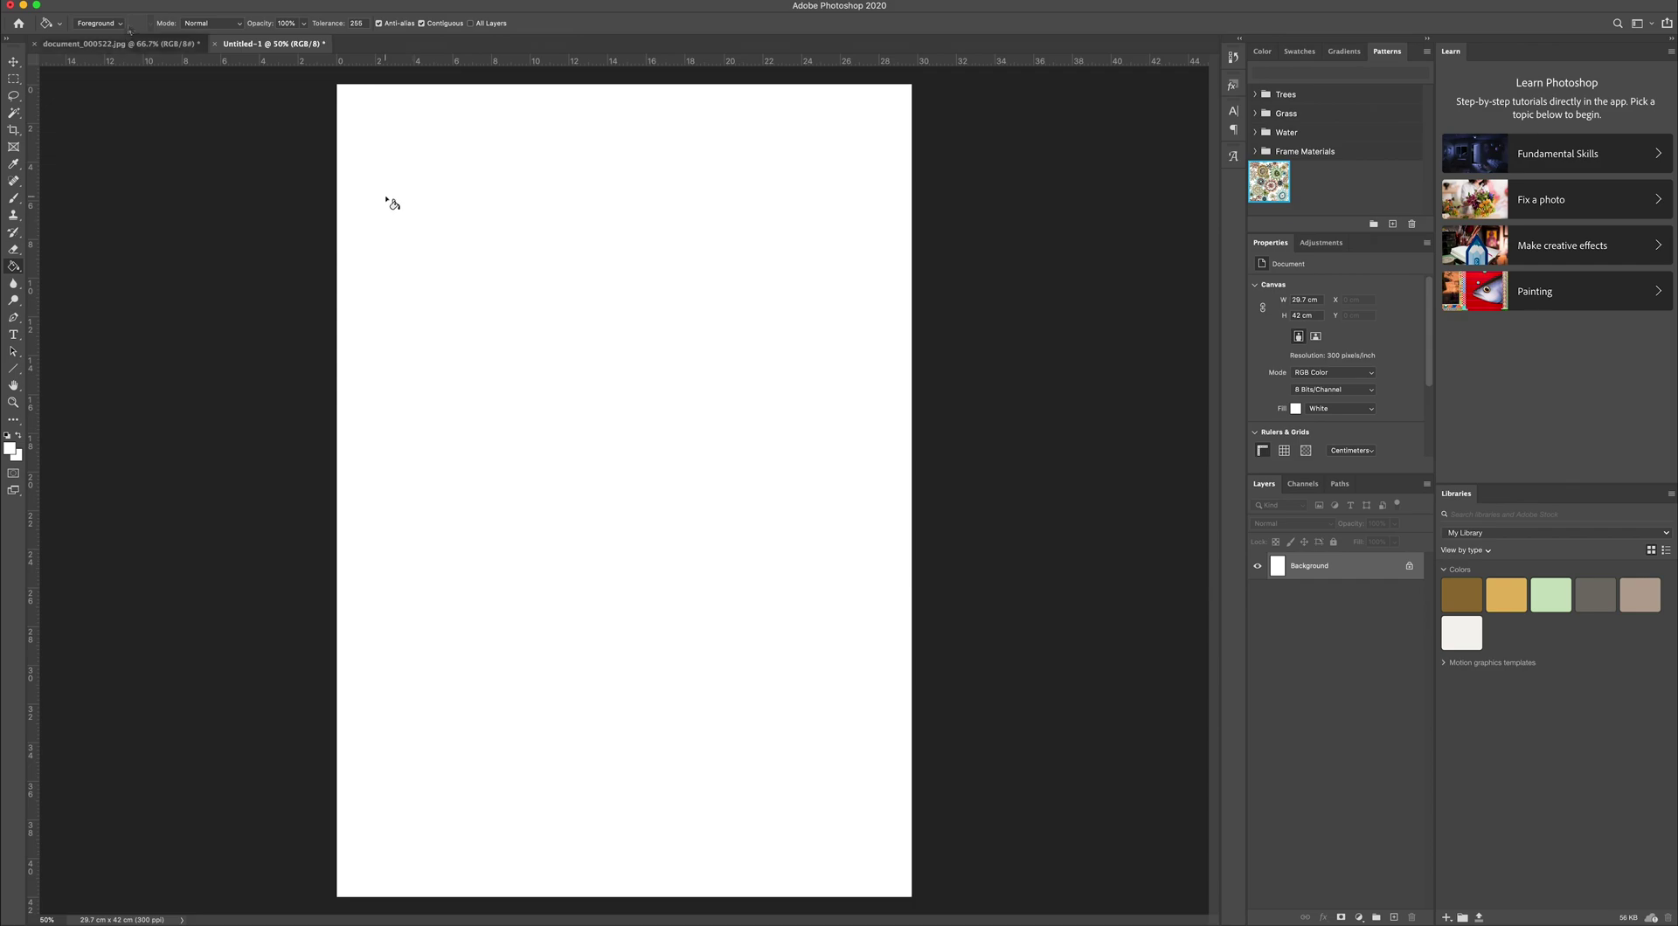
click(98, 23)
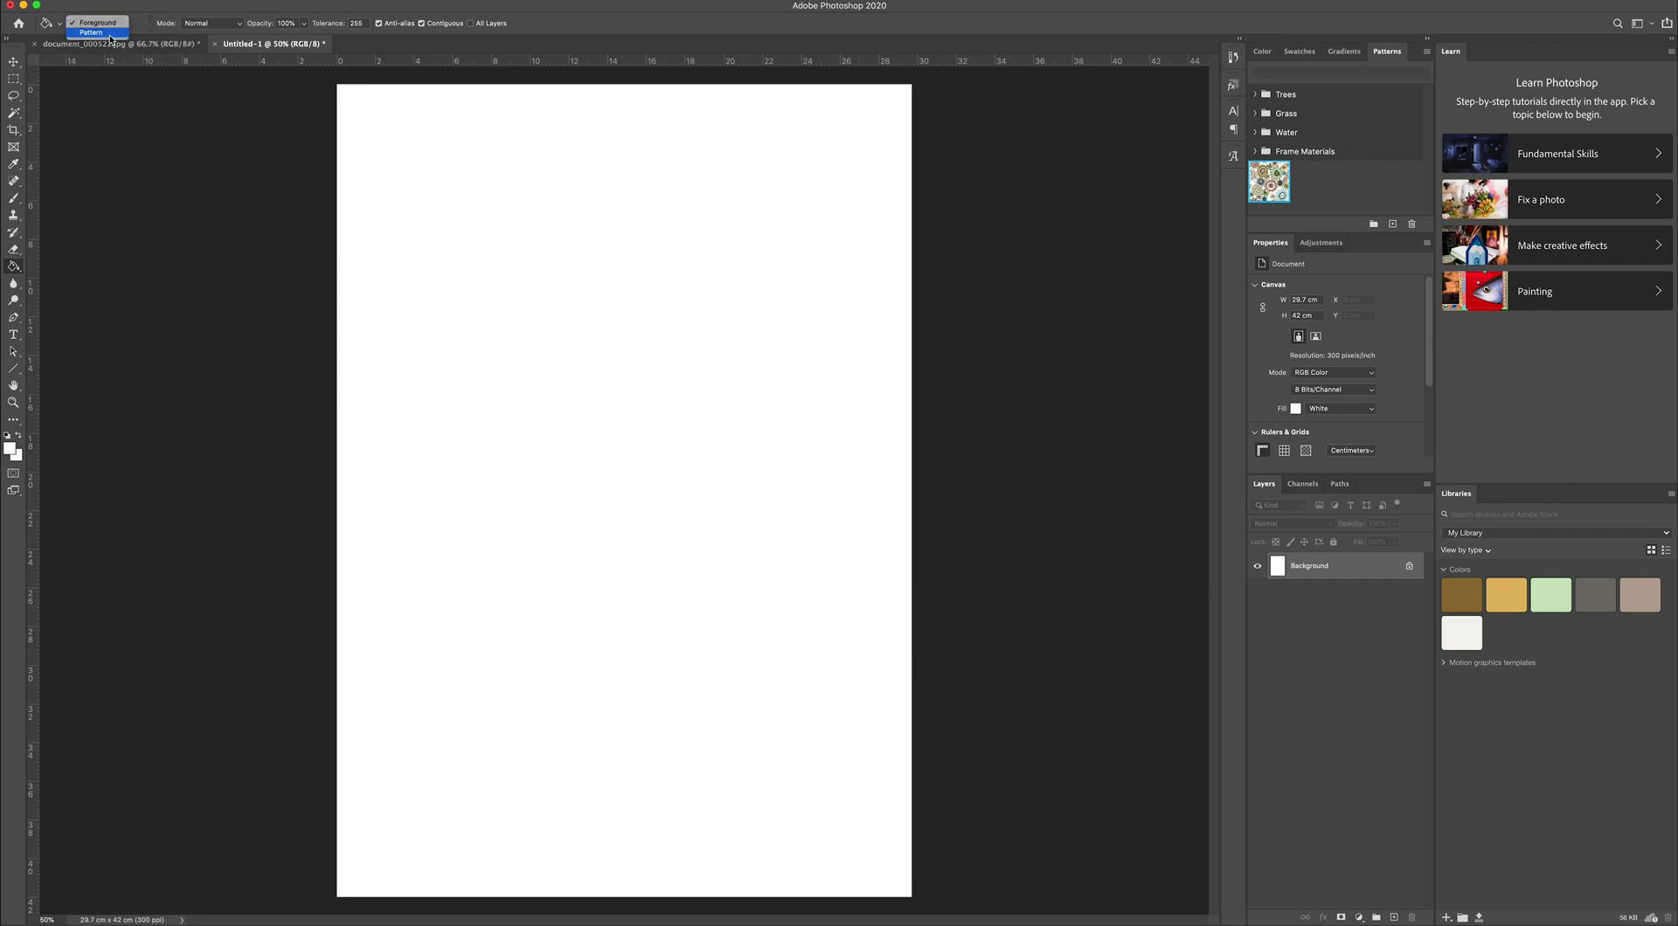
click(91, 32)
click(149, 26)
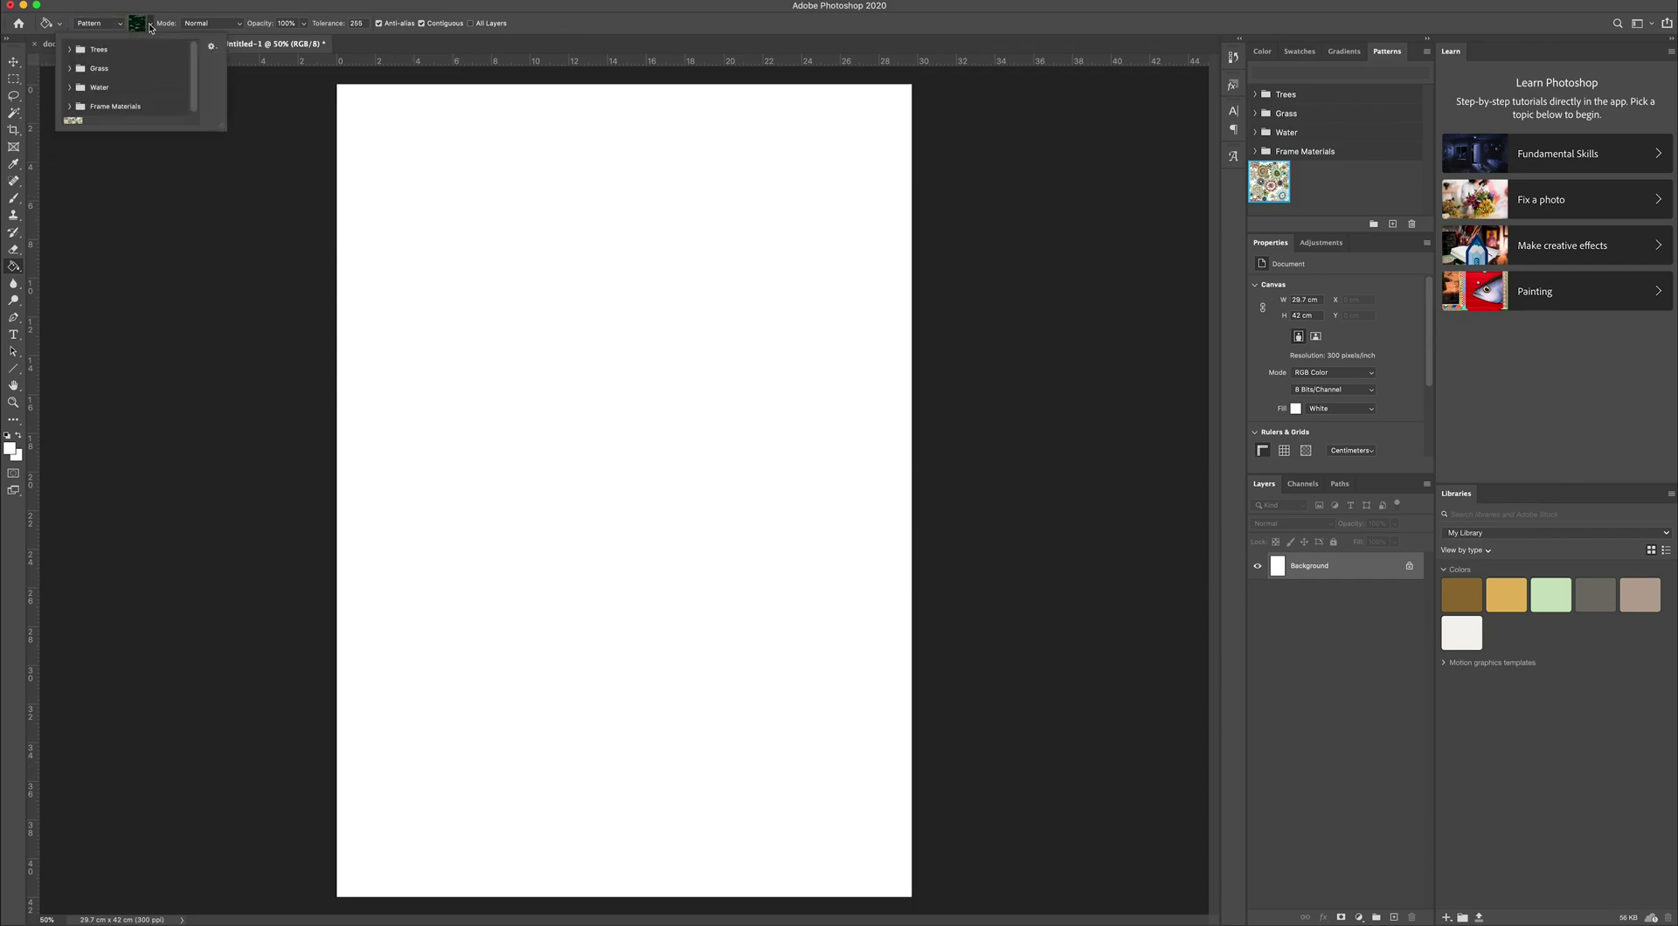
scroll(119, 105, down, 1)
click(72, 113)
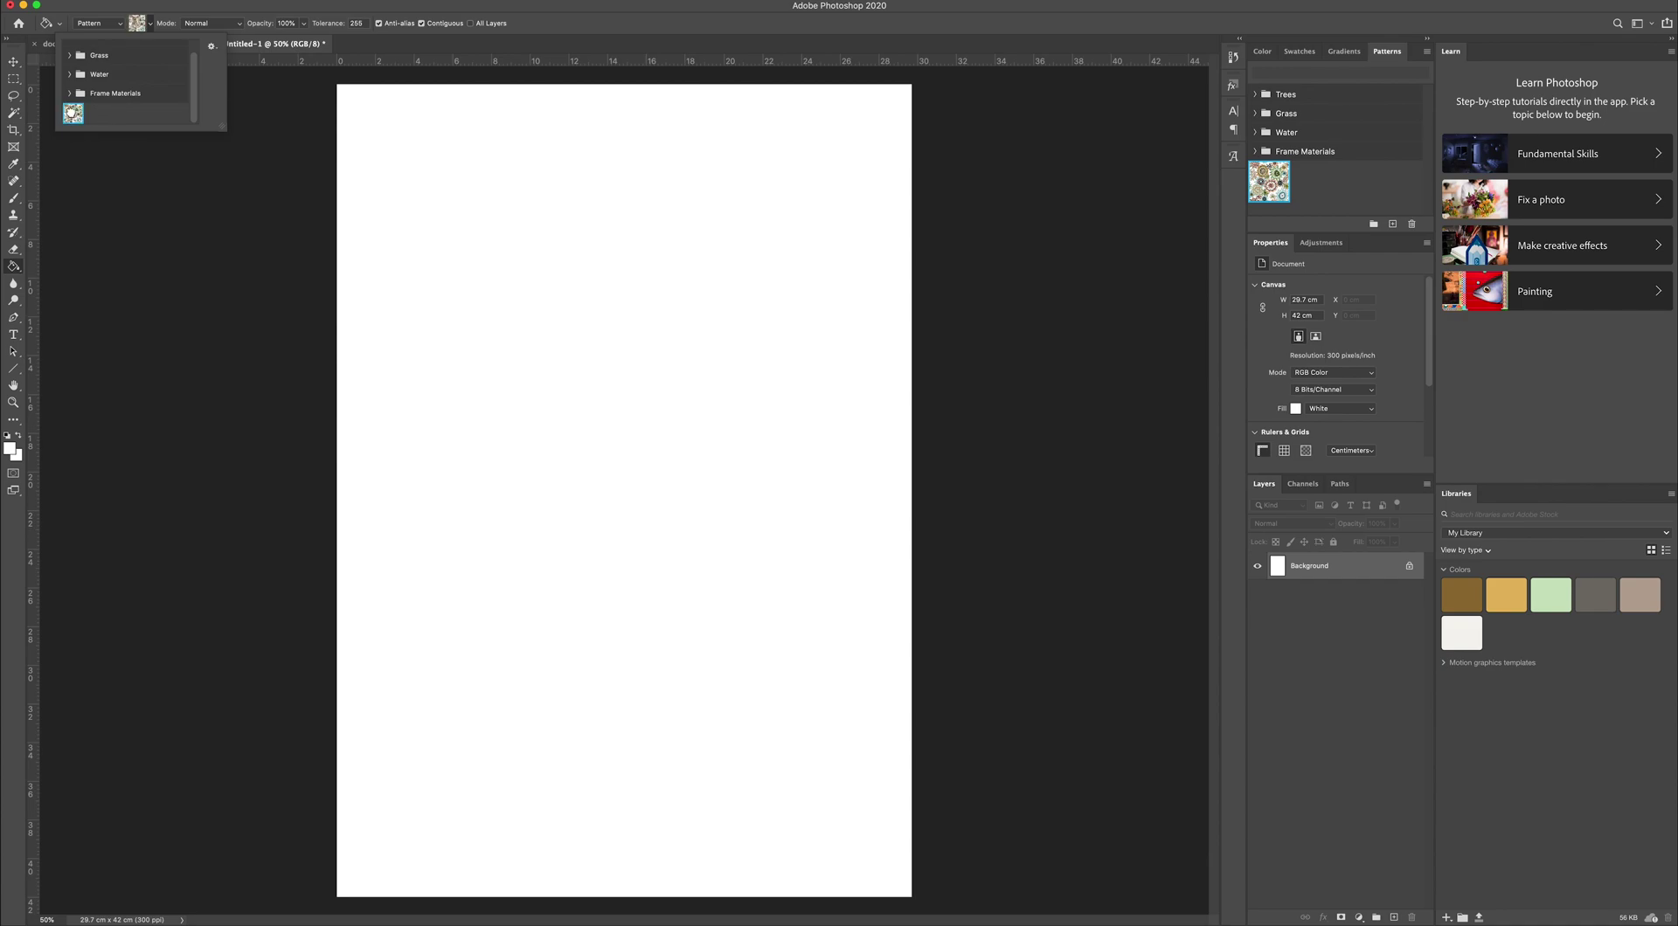
click(414, 158)
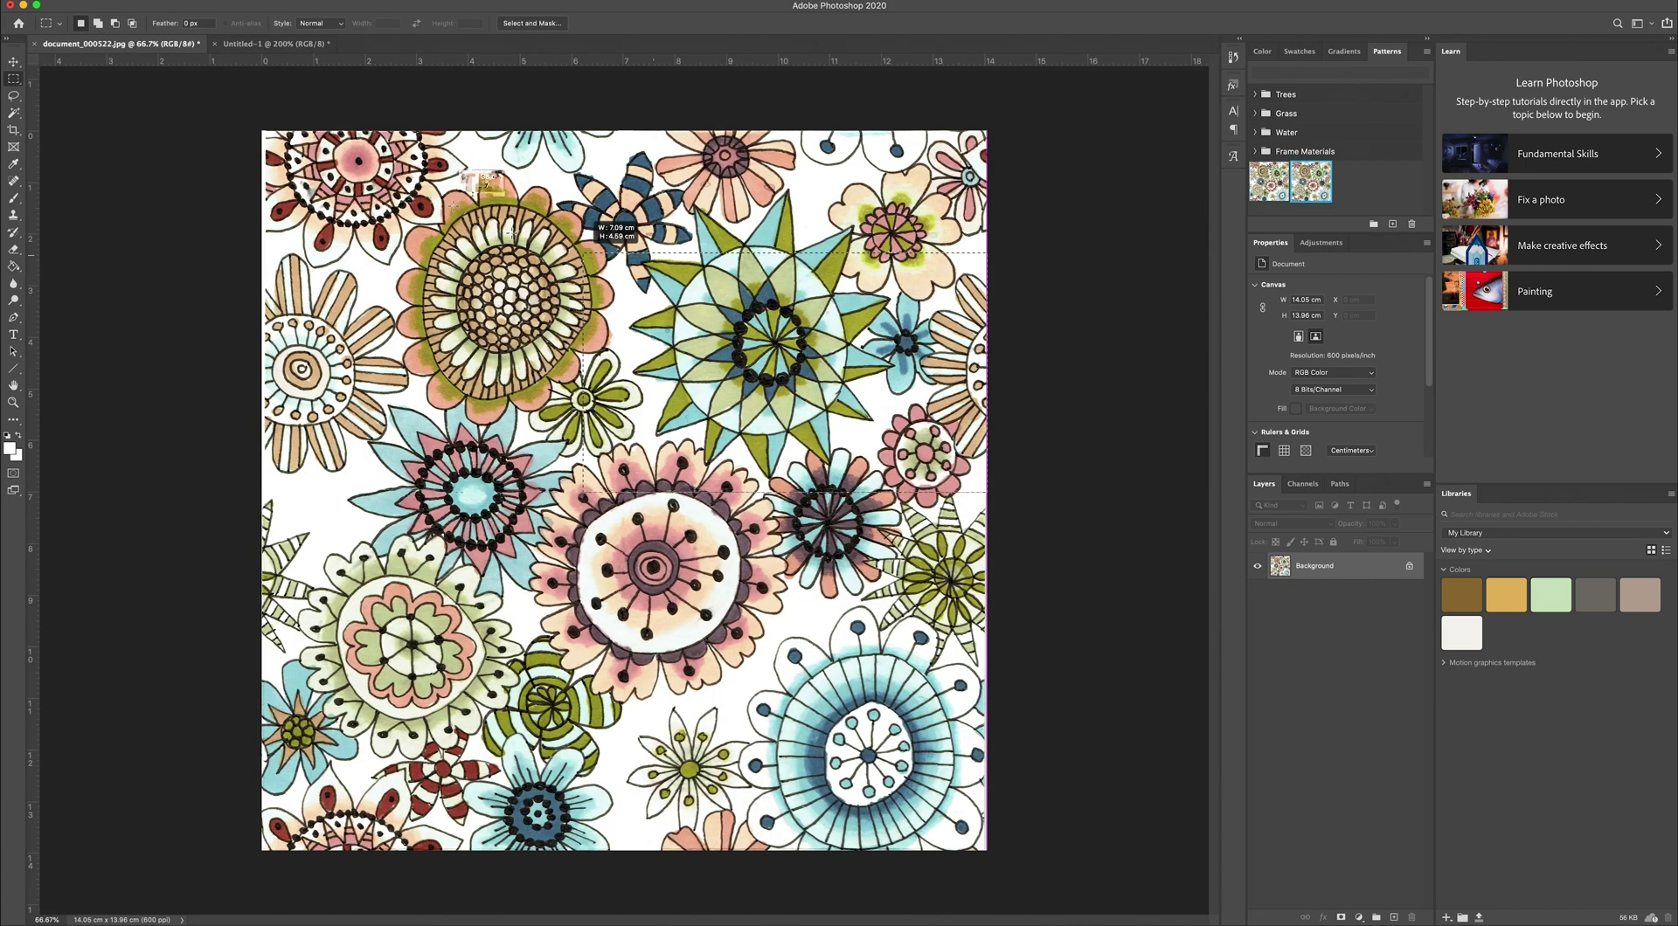
Step: Place two pieces of the floral tile as Layer 1 and Layer 2, moving Layer 2 up to the top
drag(986, 492, 266, 121)
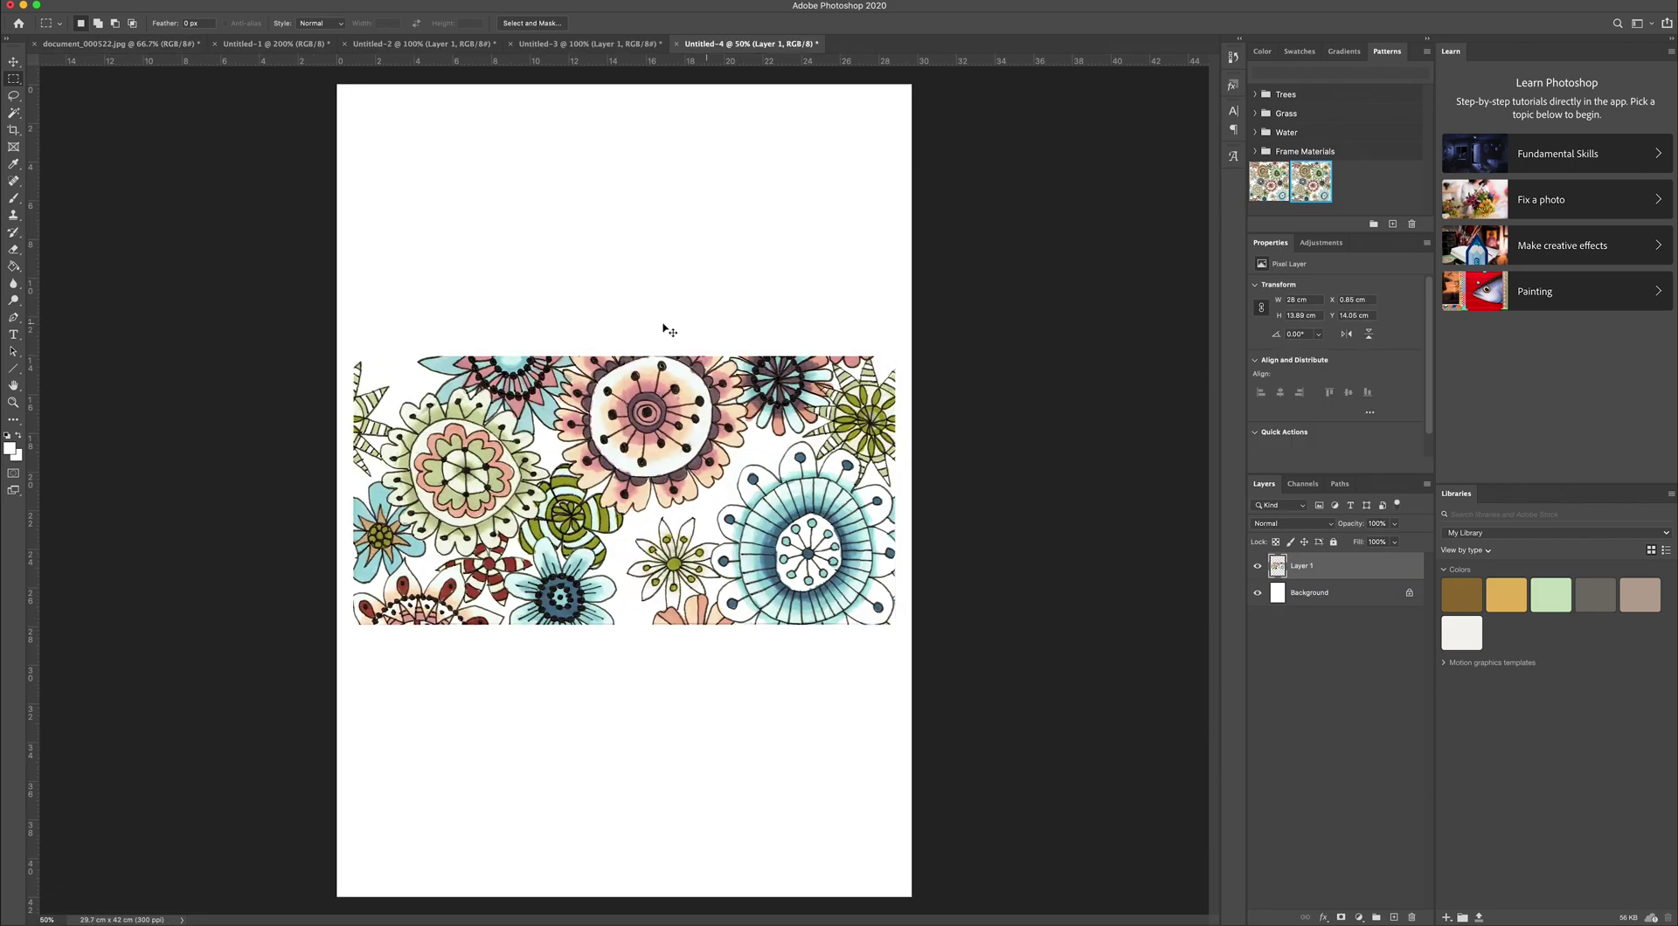
key(super+j)
click(136, 2)
click(135, 5)
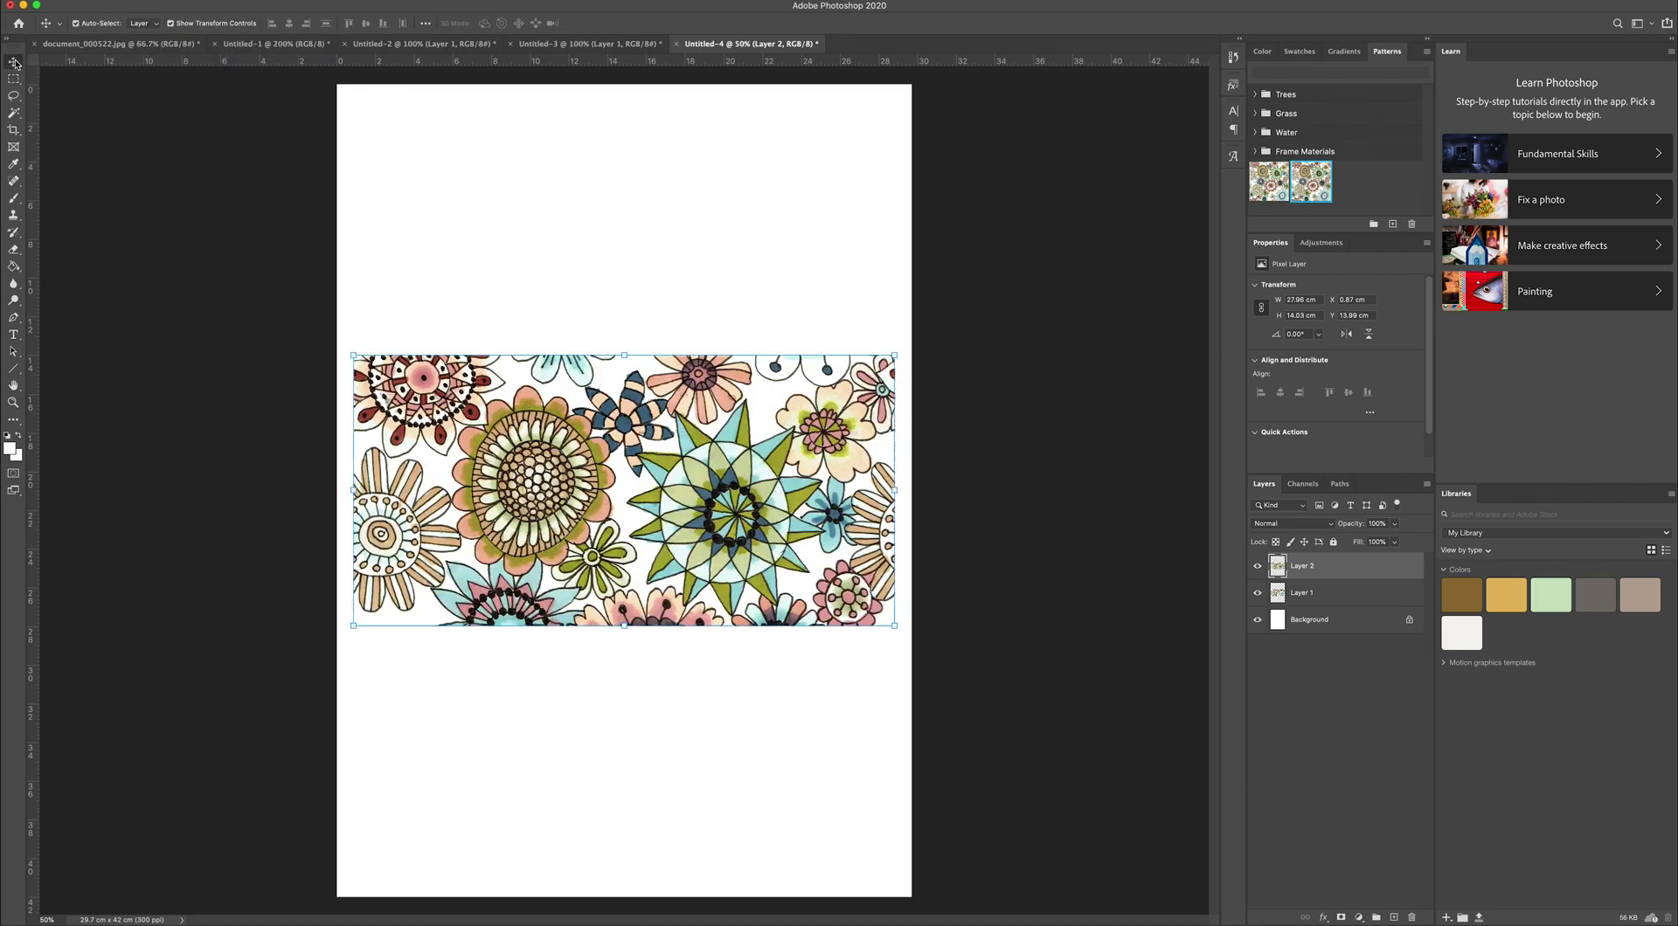
click(13, 61)
drag(575, 524, 570, 260)
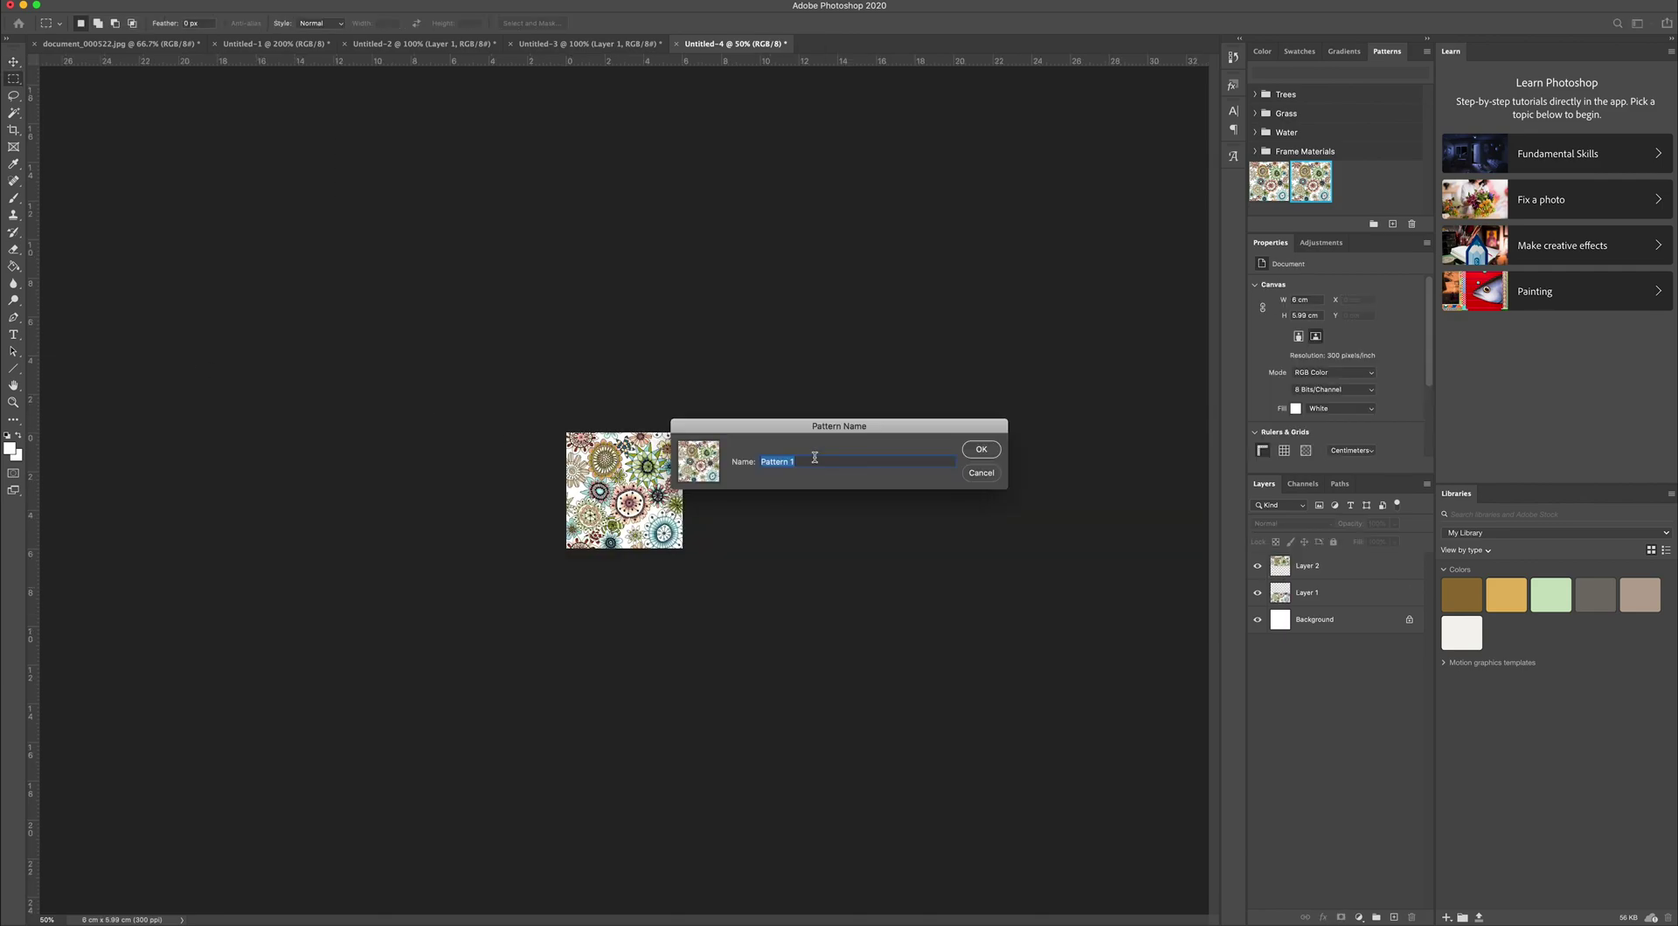
Step: Save the tile as pattern 'fantast_florals3' and fill the Untitled-1 A3 page with it
text(fantast)
text(_florals3)
click(979, 450)
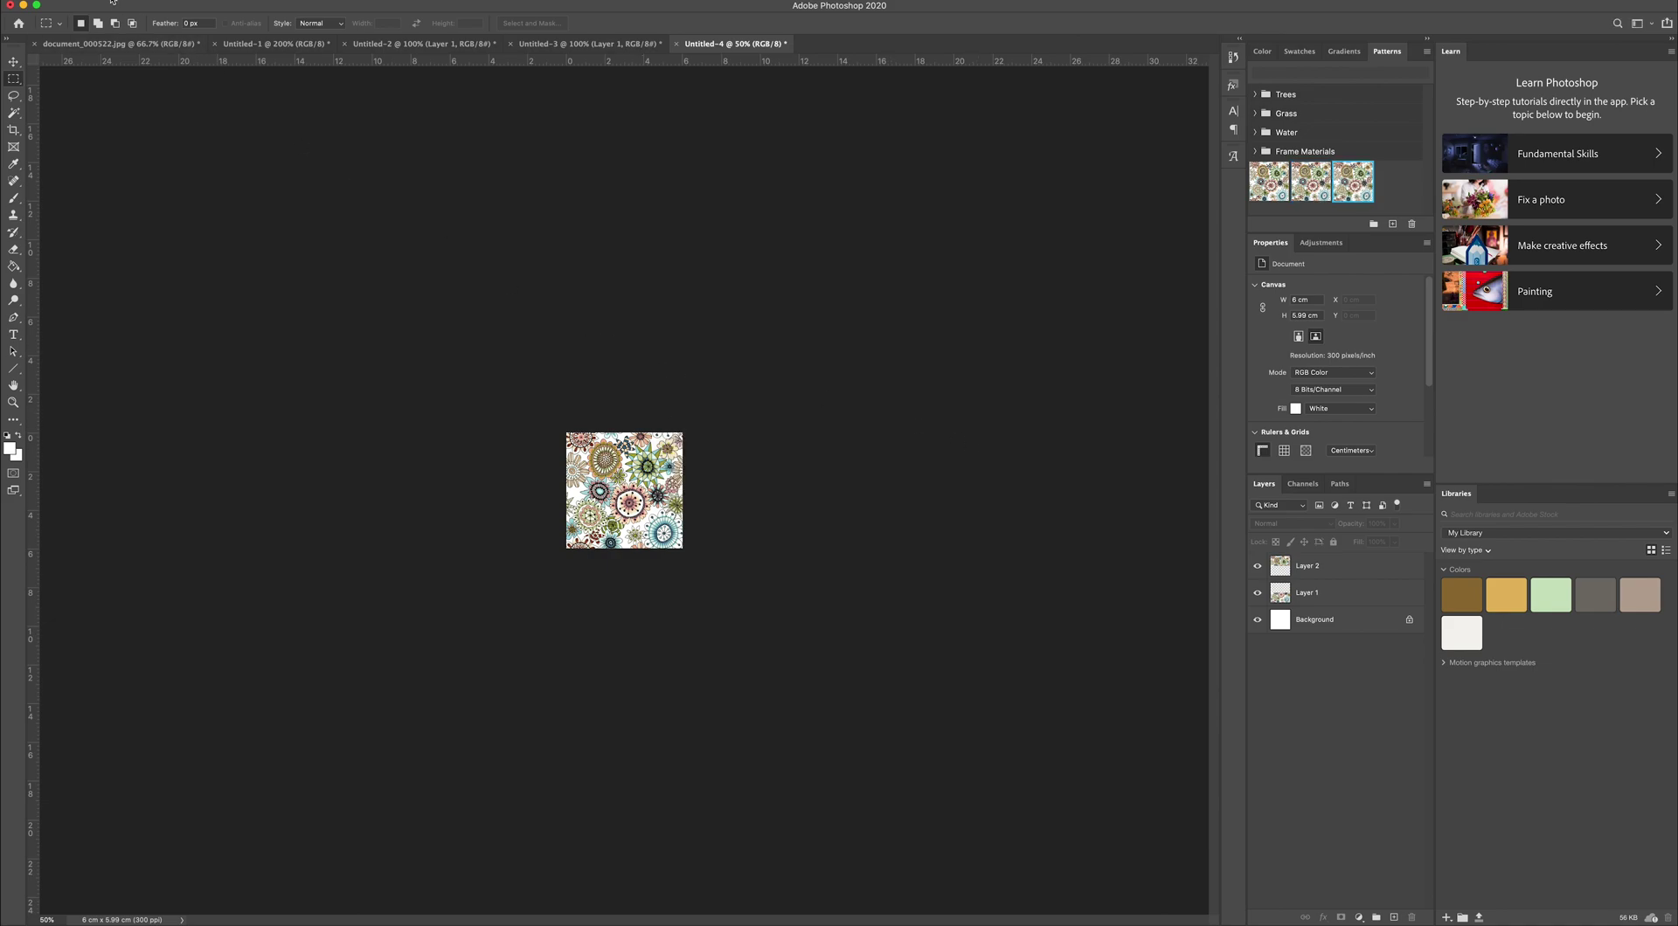
click(275, 43)
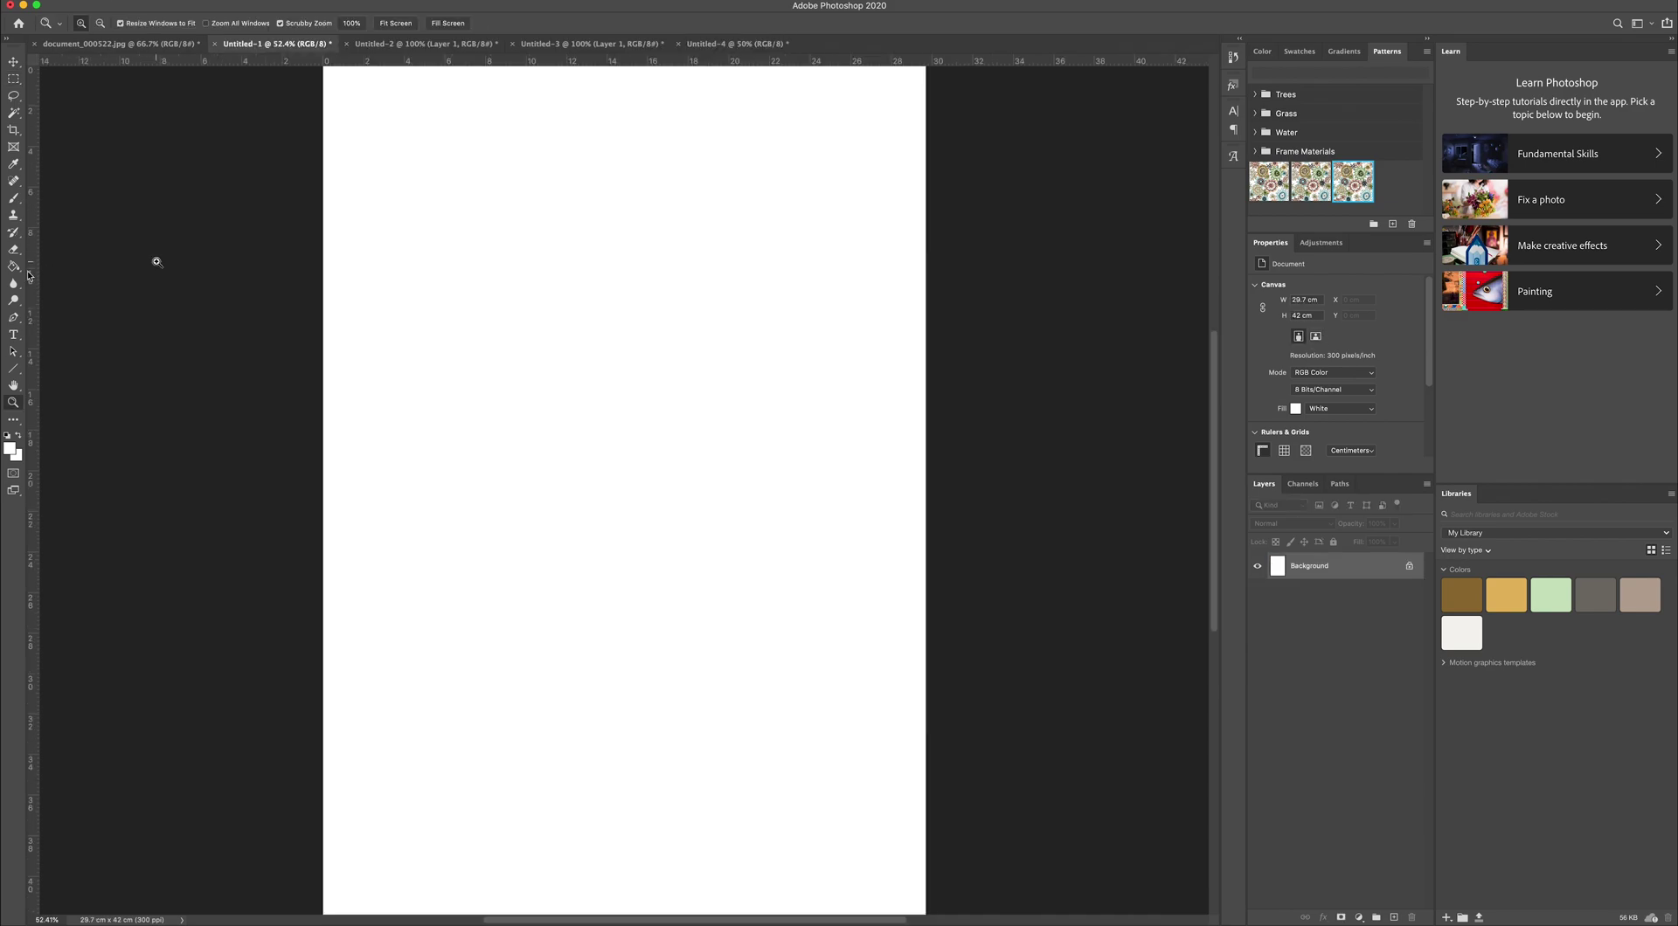
click(13, 266)
click(150, 25)
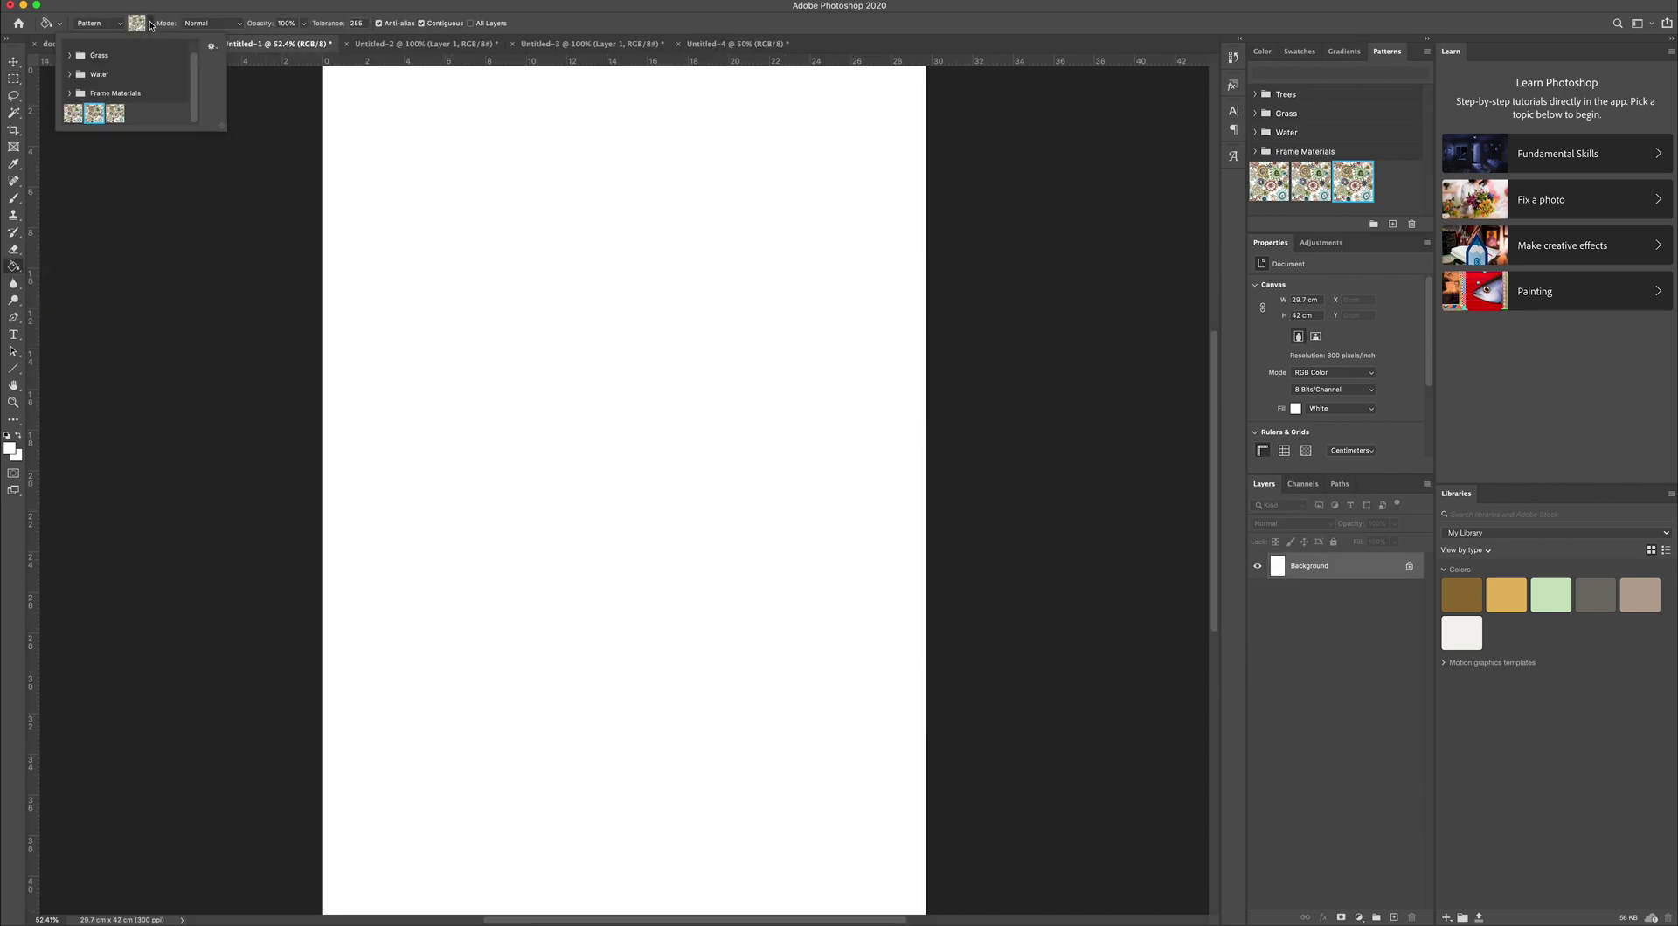
click(115, 113)
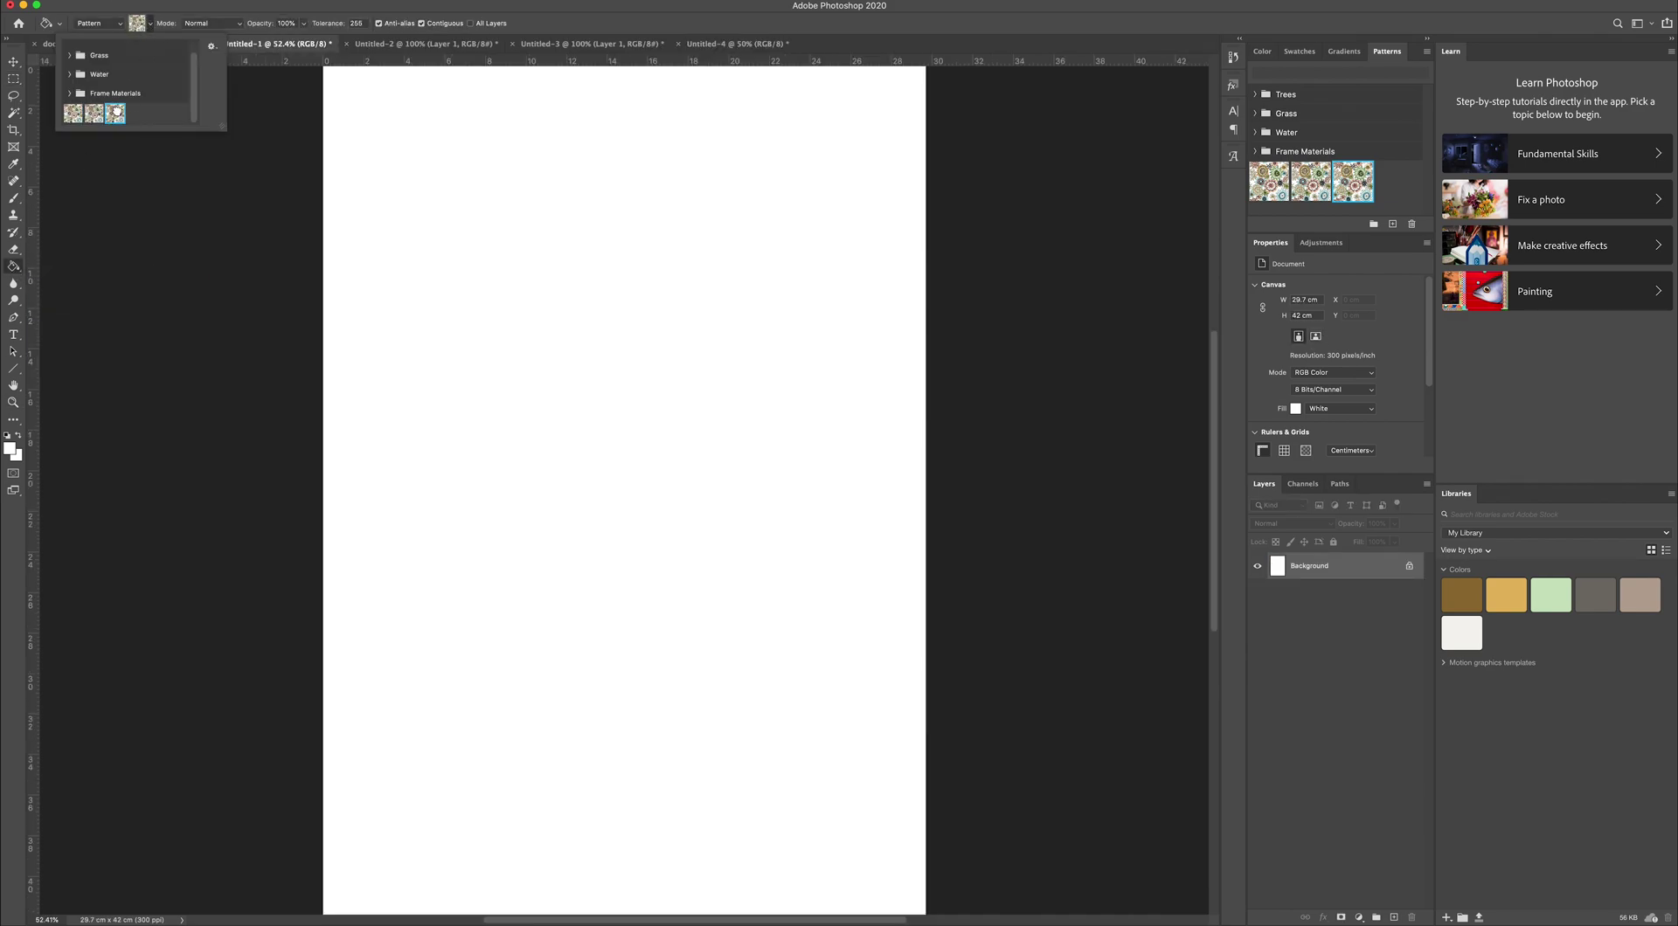
click(537, 208)
click(538, 209)
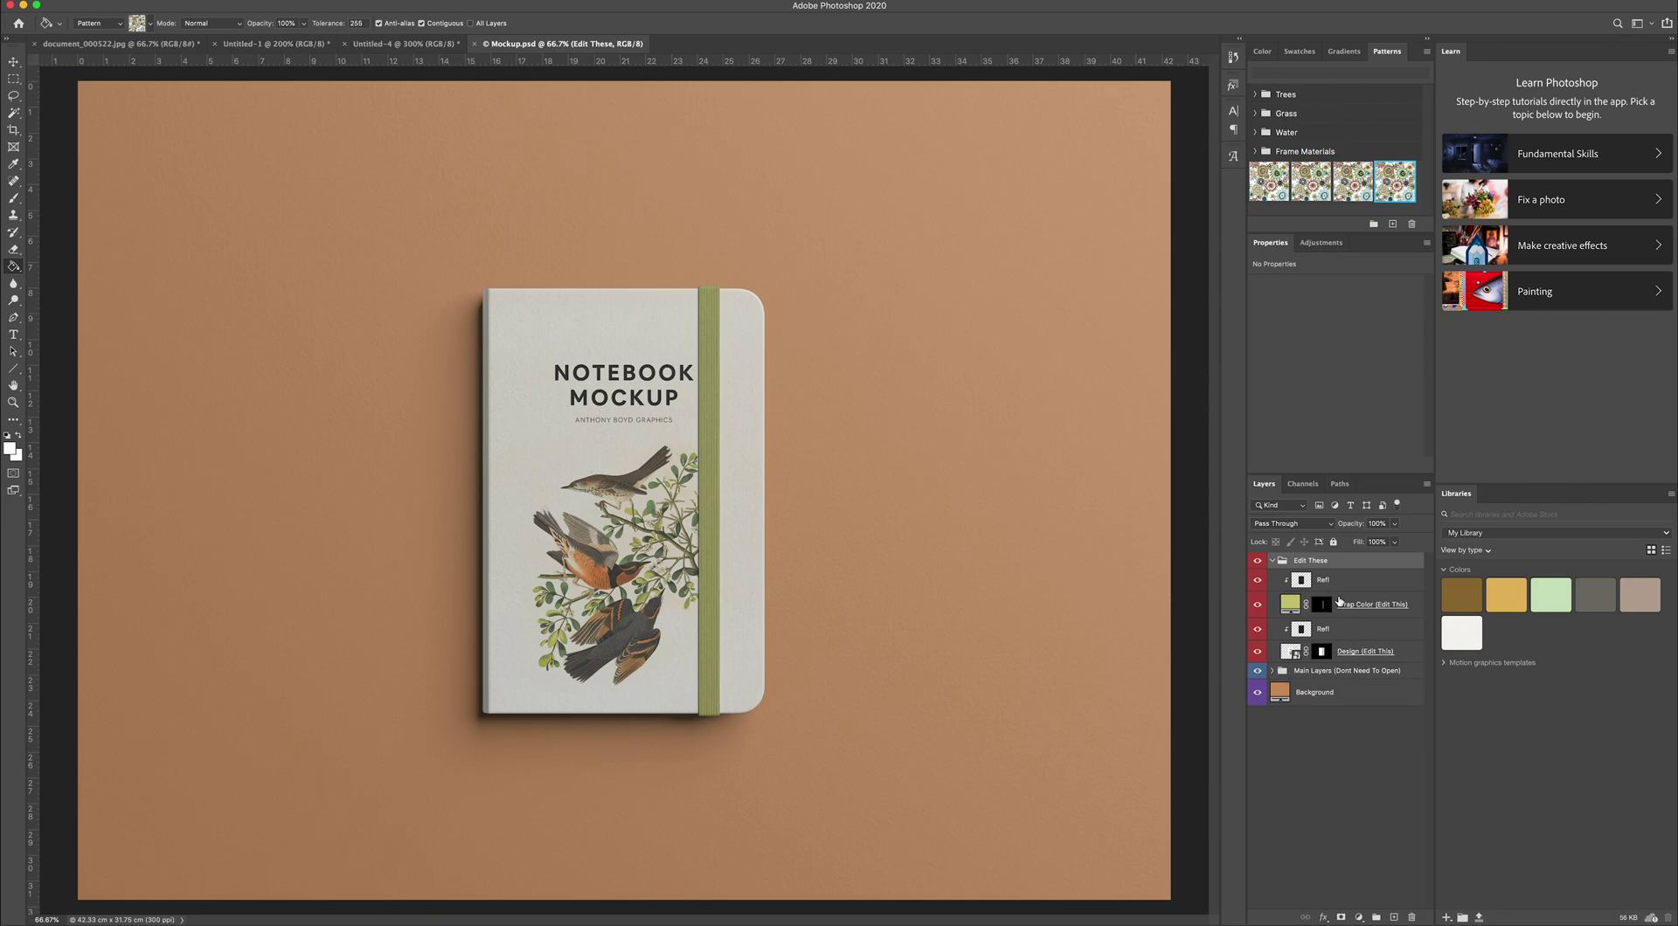
Step: Open the Design (Edit This) smart object as Design.psb to edit the cover artwork
click(1347, 653)
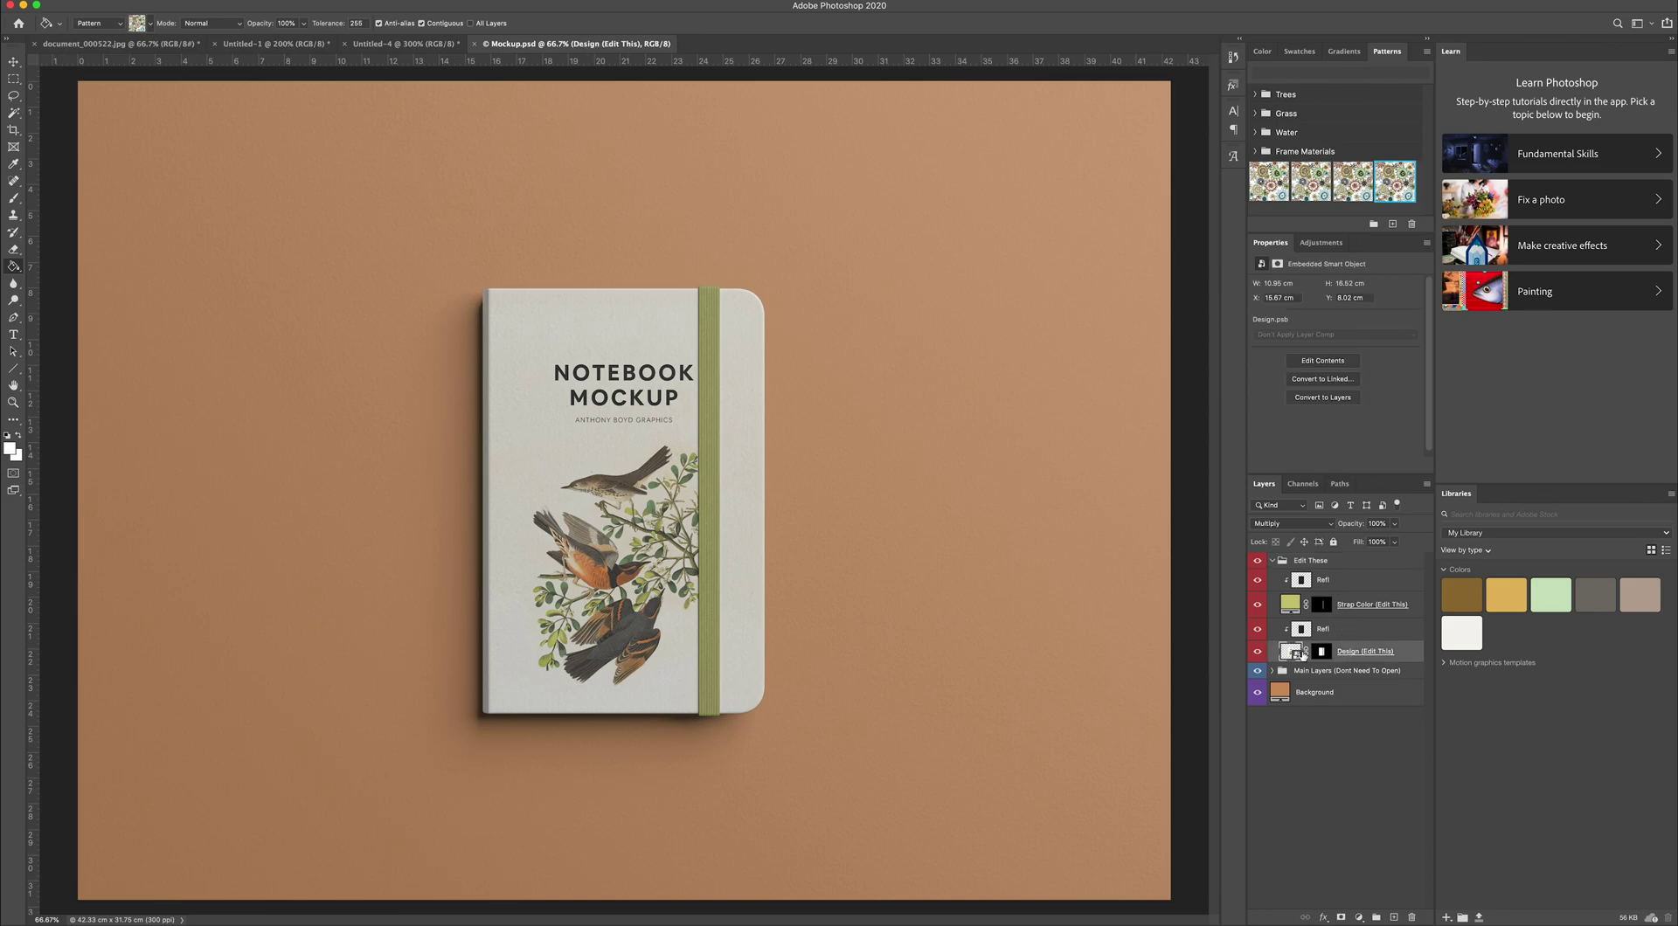
double_click(1290, 652)
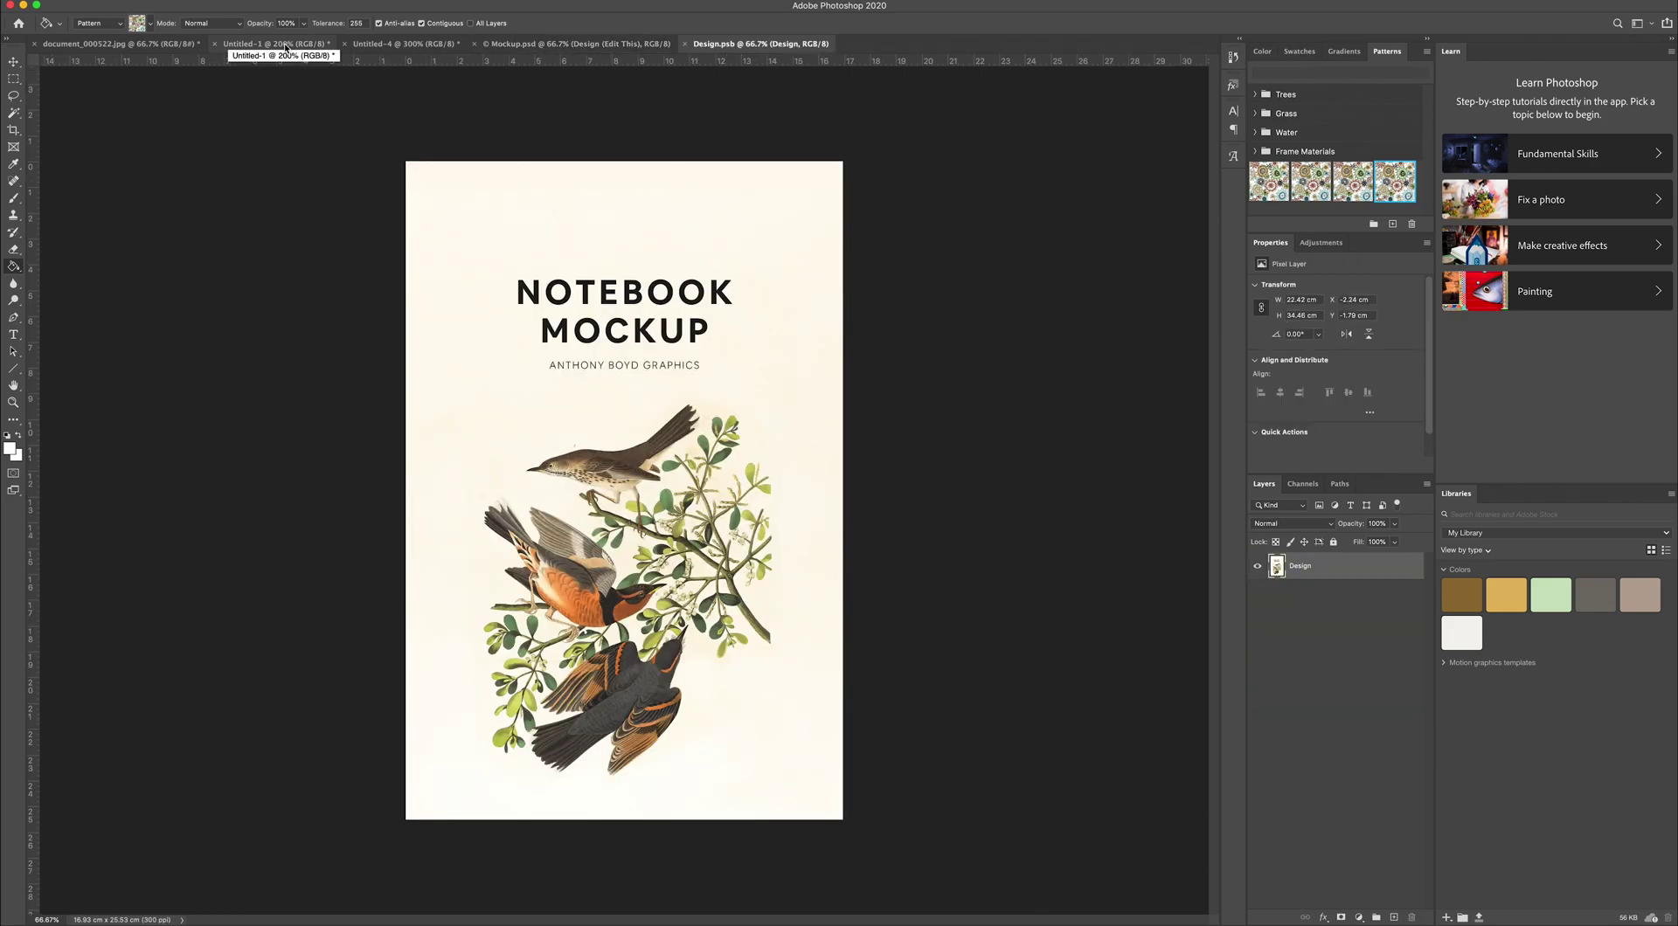
click(203, 2)
Step: Add a Pattern Fill 1 layer over the bird artwork
mouse_move(279, 5)
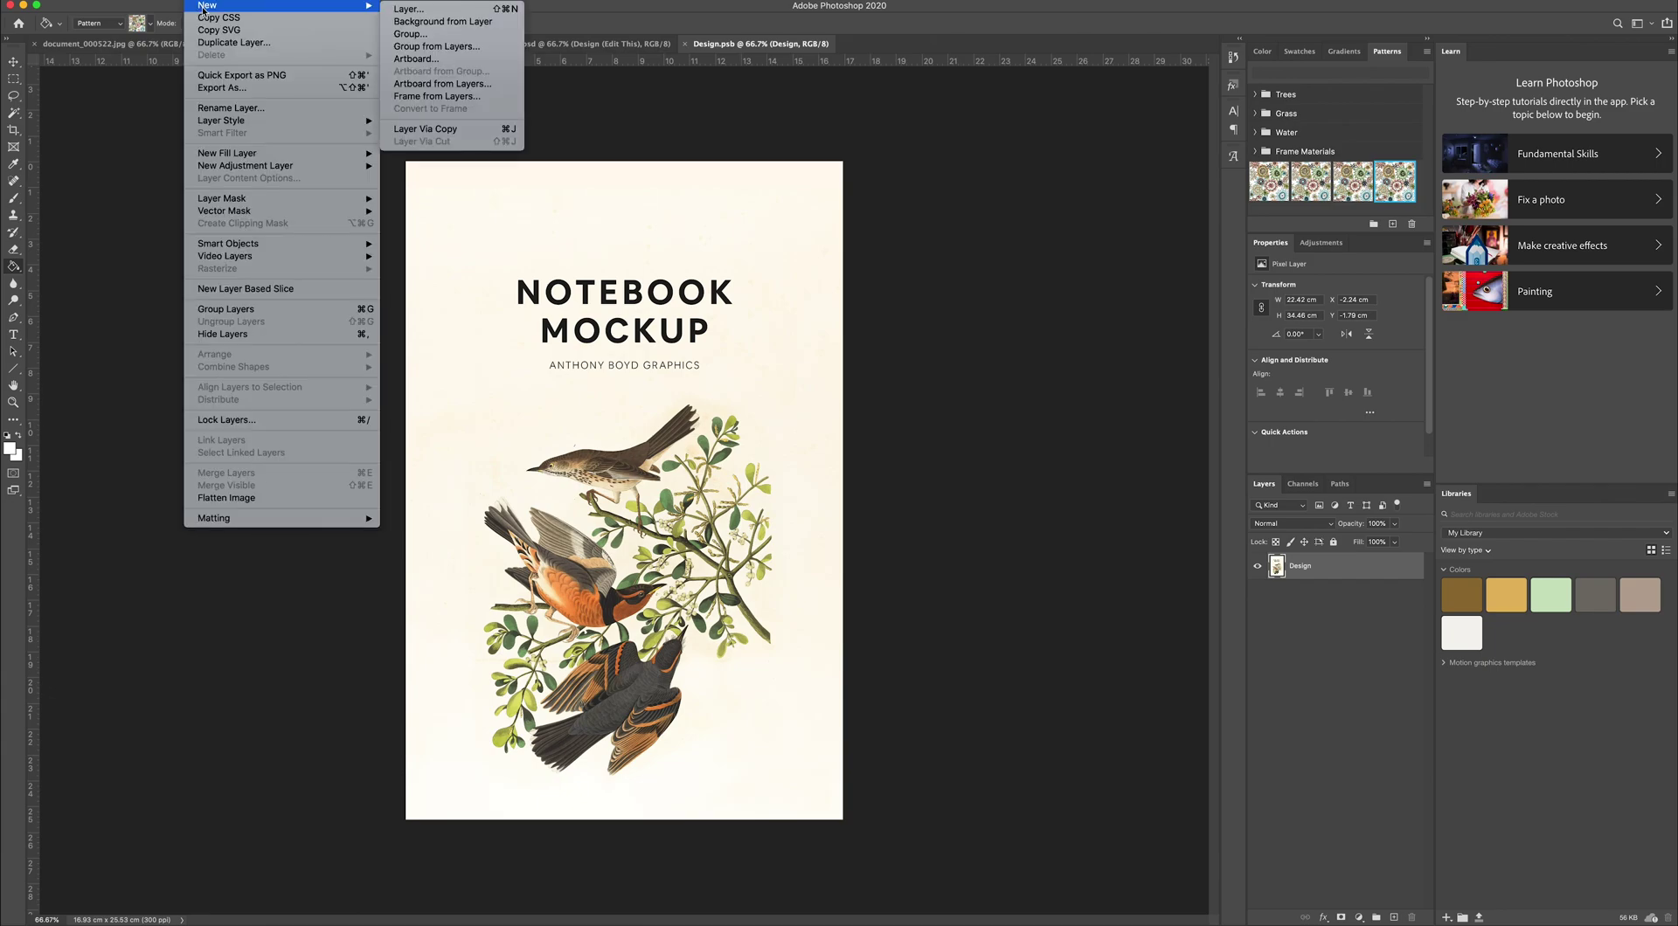
click(399, 10)
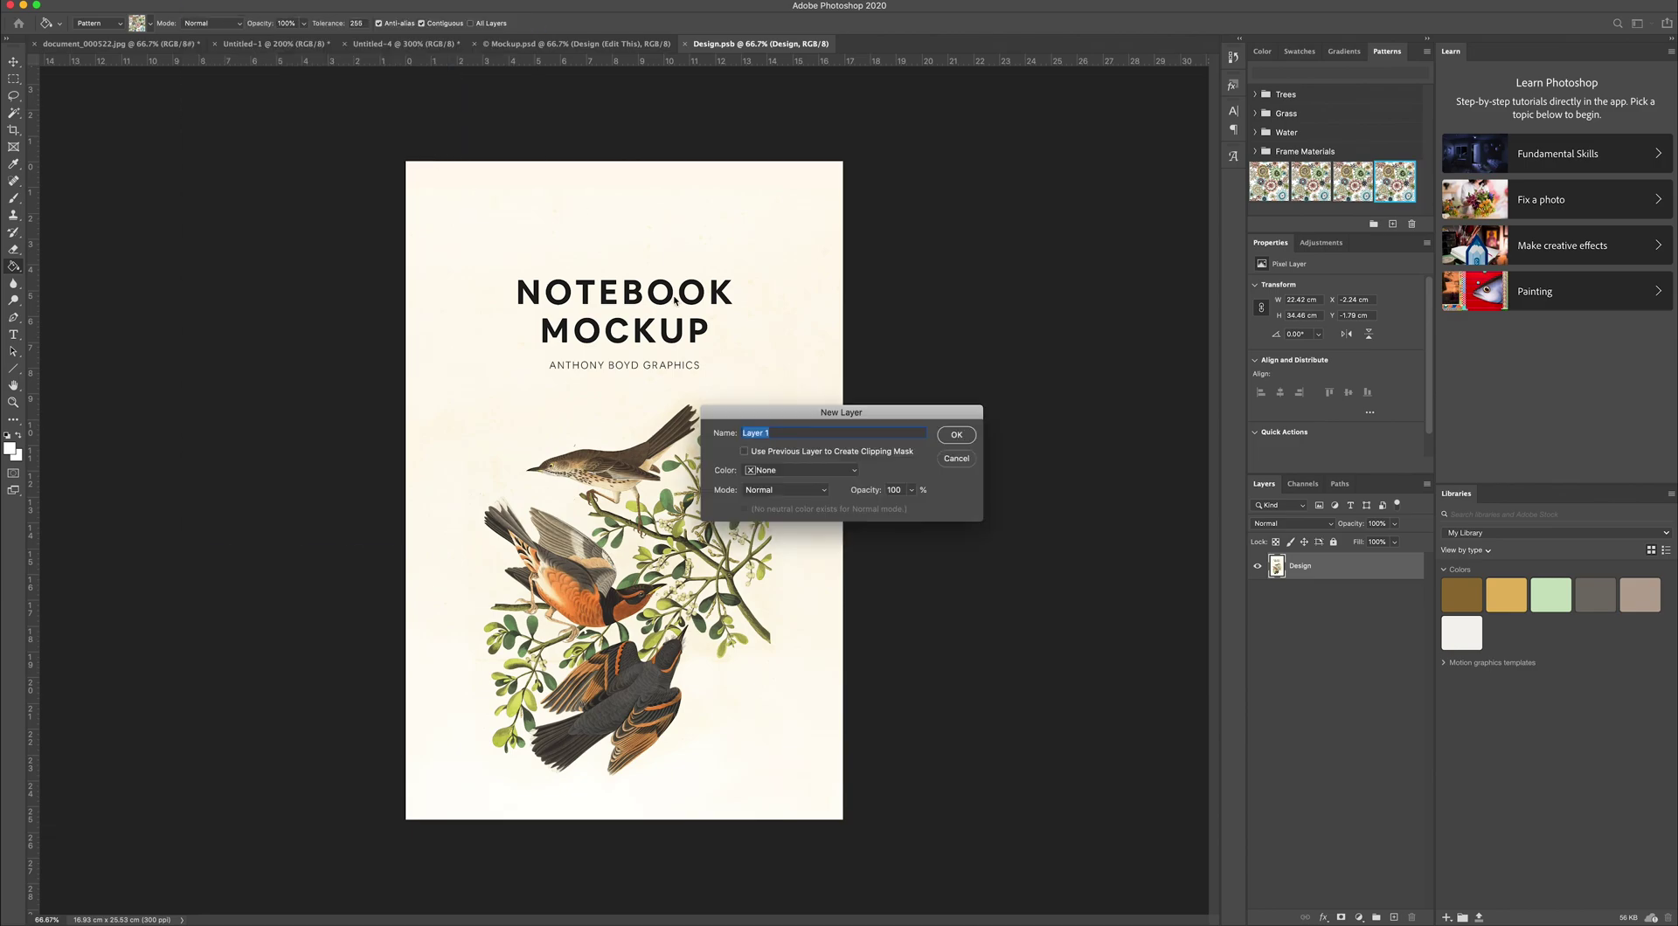
click(956, 459)
click(203, 0)
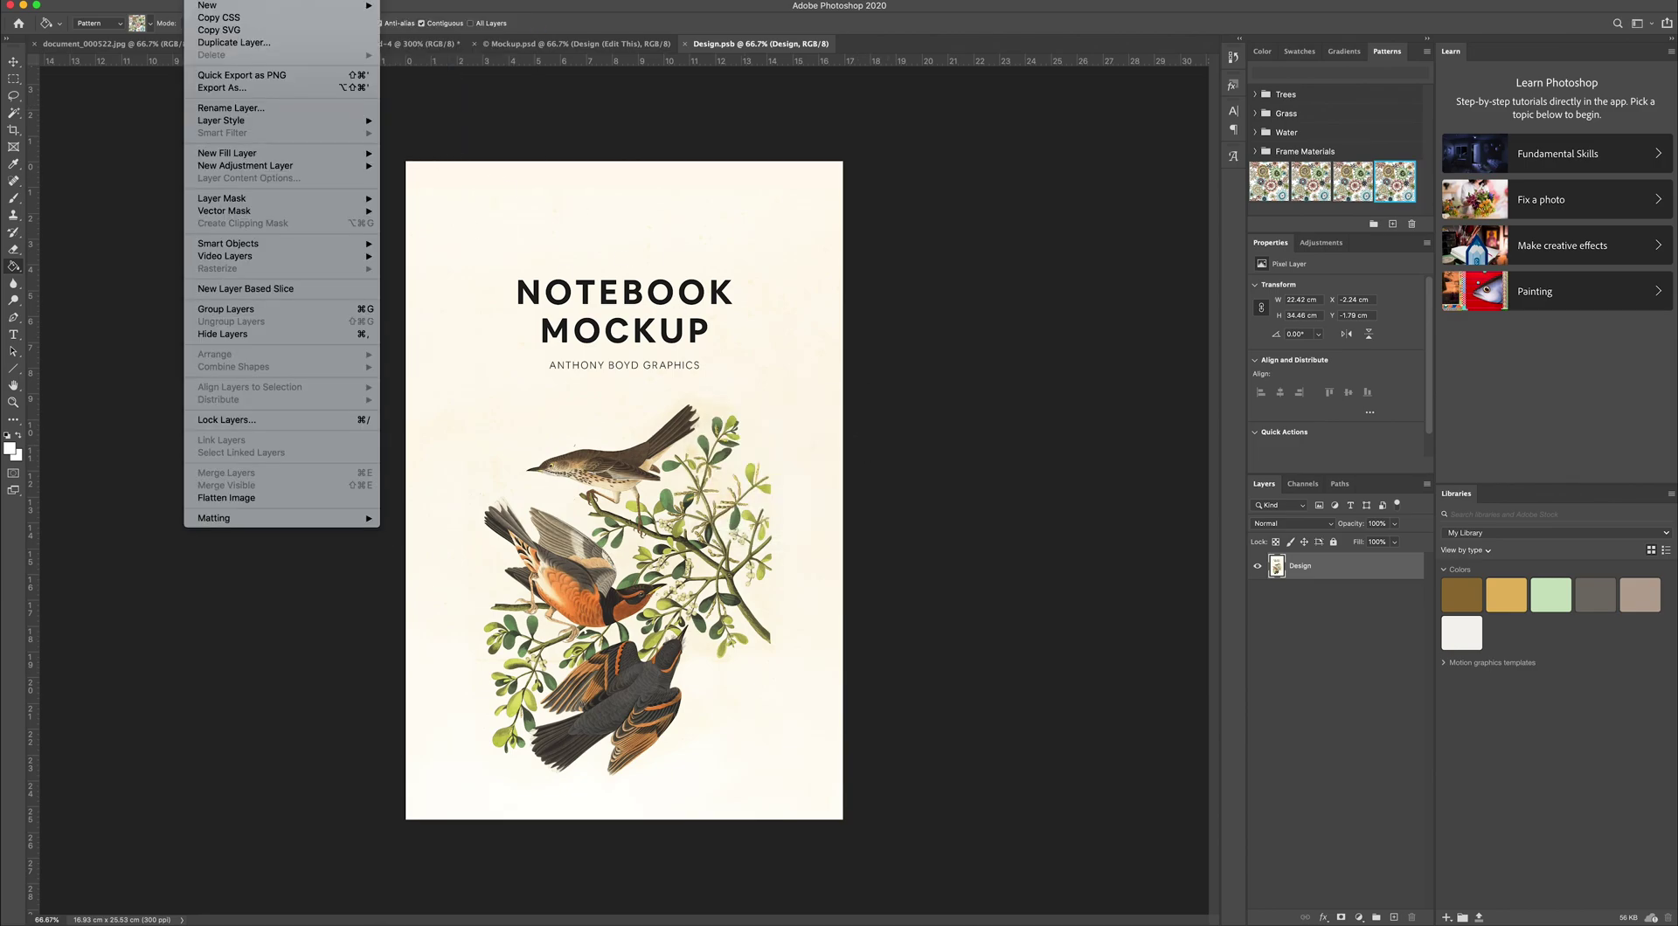
mouse_move(236, 154)
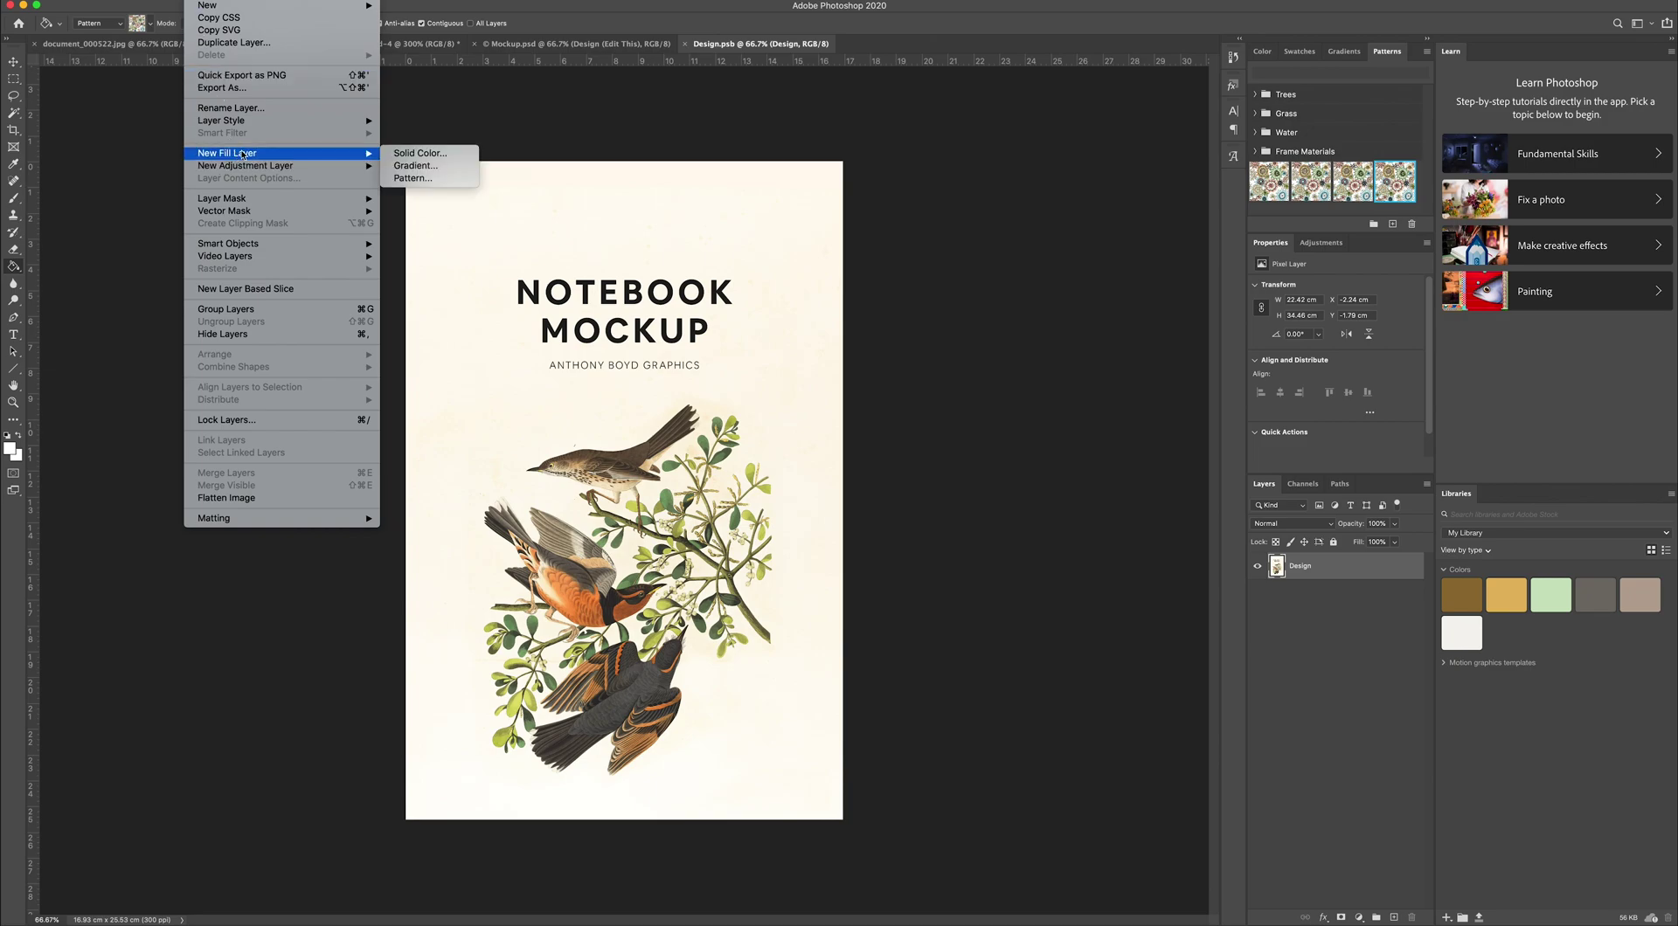
click(418, 178)
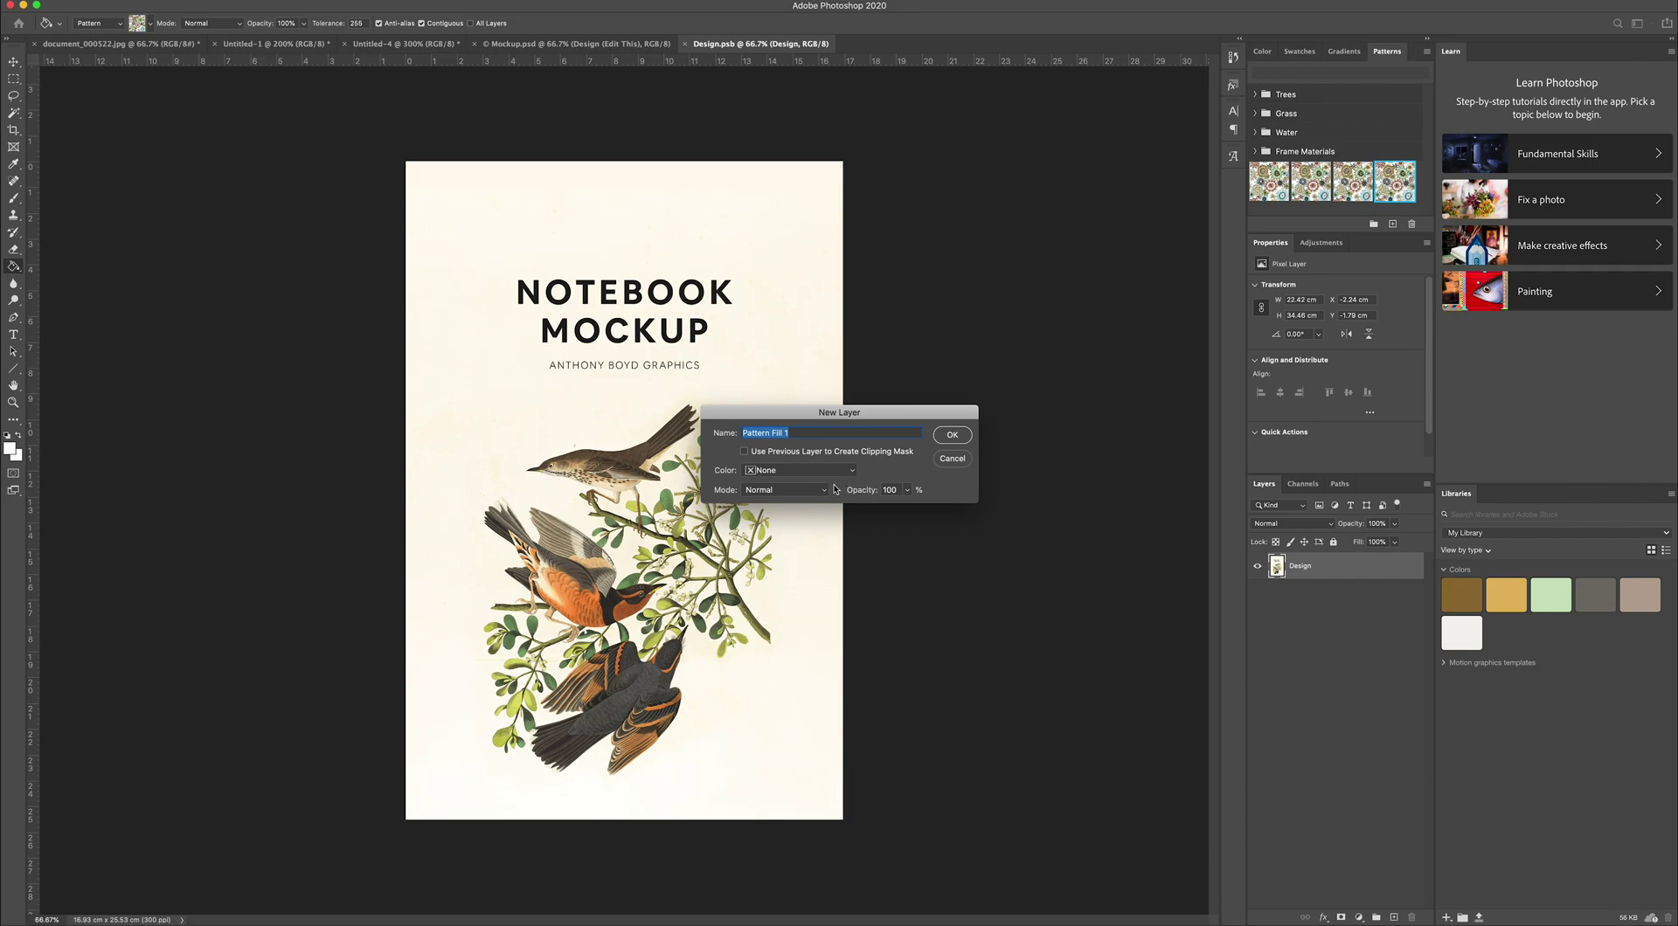
click(951, 435)
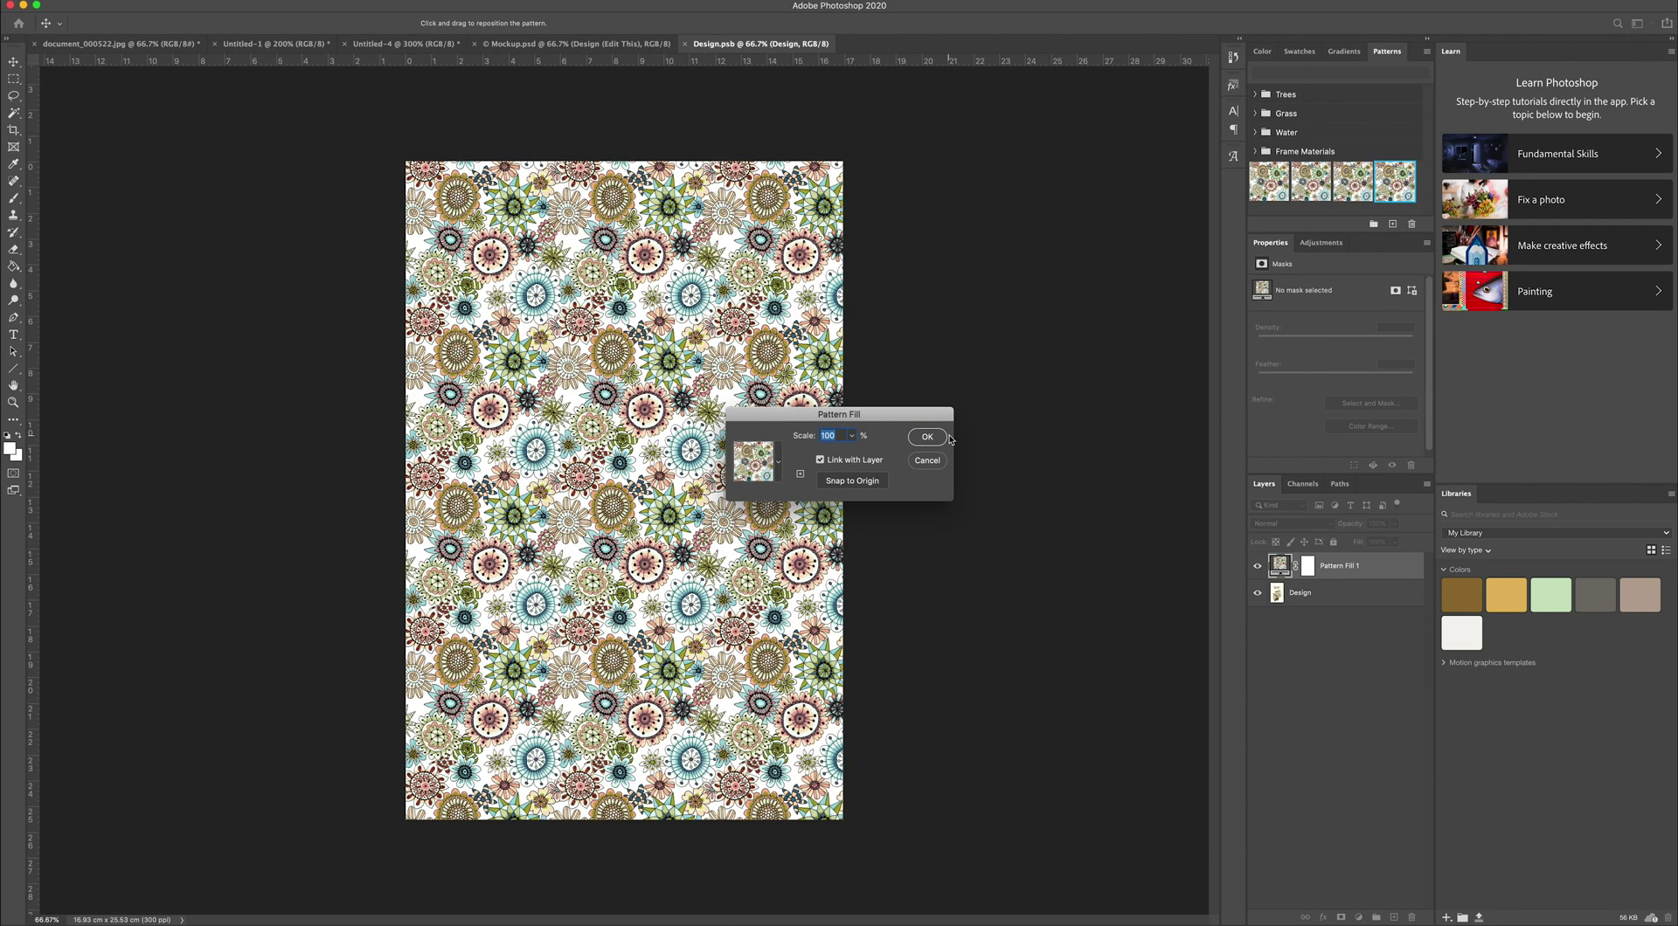
Step: Set the floral pattern fill's scale to 133% and apply it
click(778, 465)
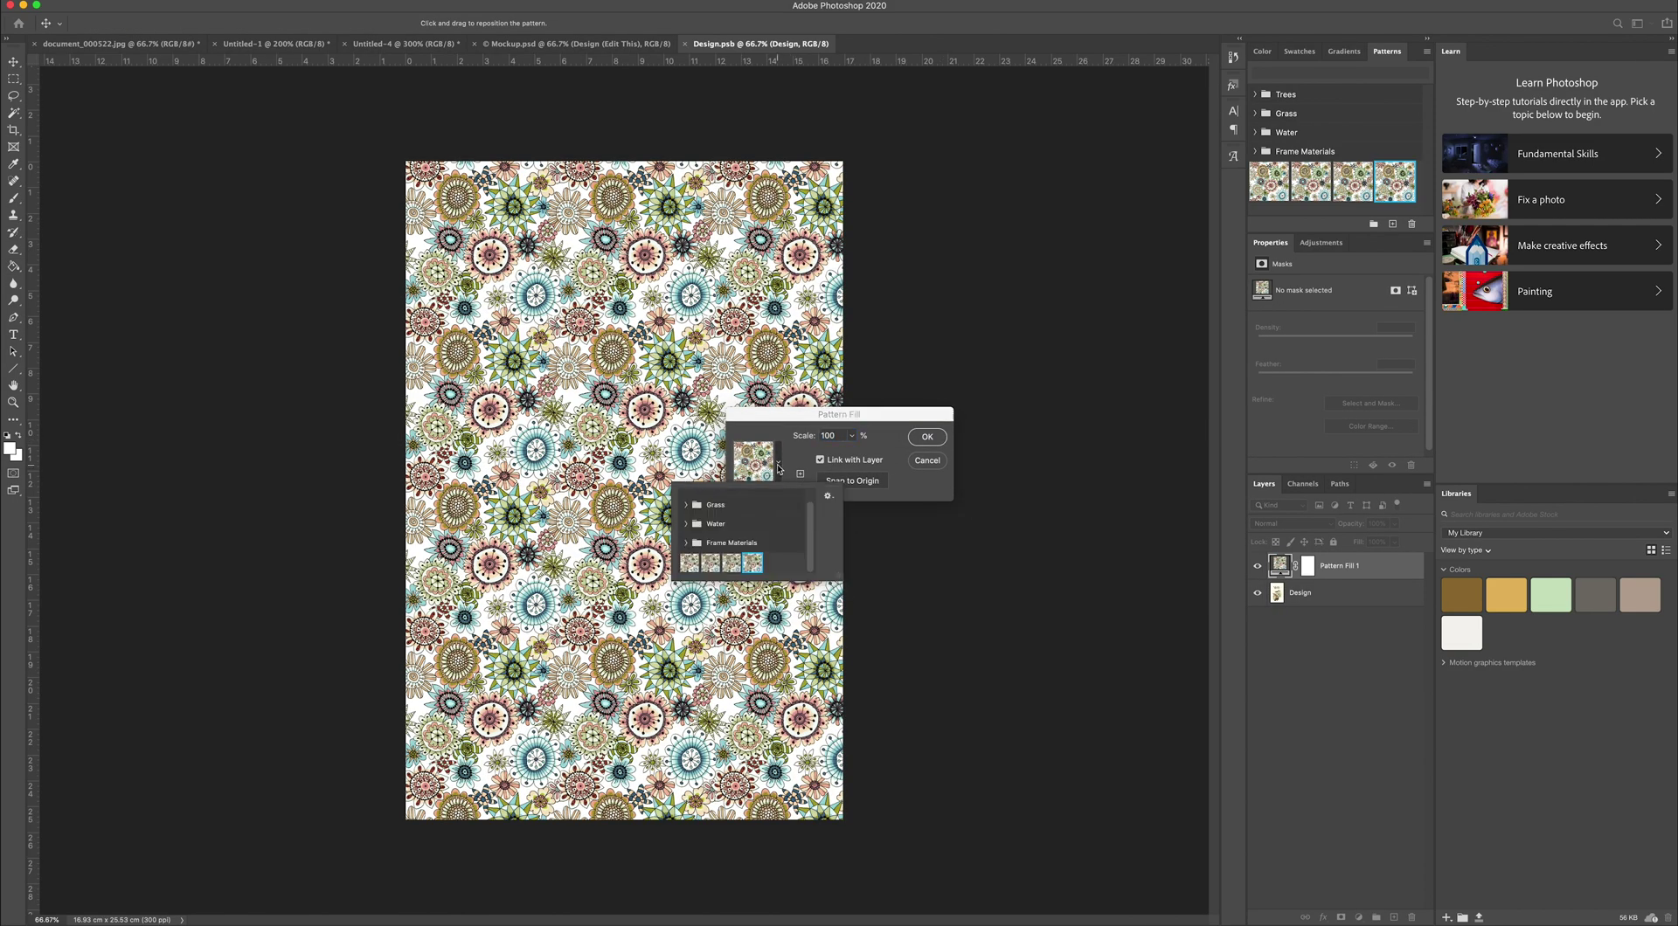
click(889, 446)
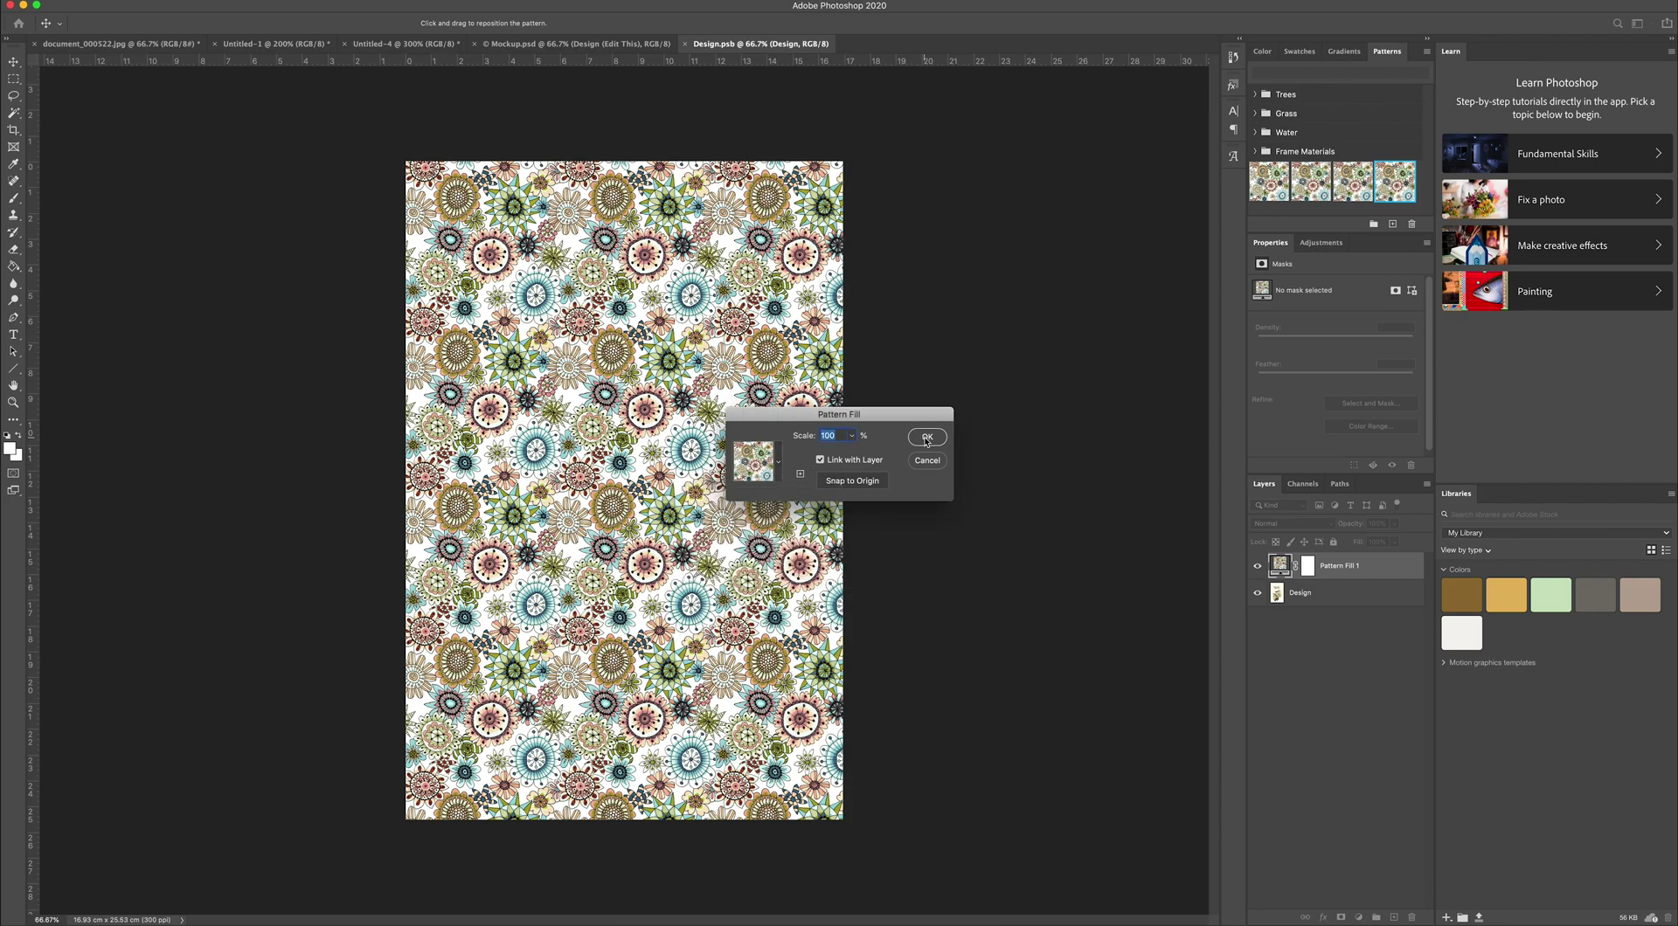
click(853, 438)
drag(853, 453, 856, 452)
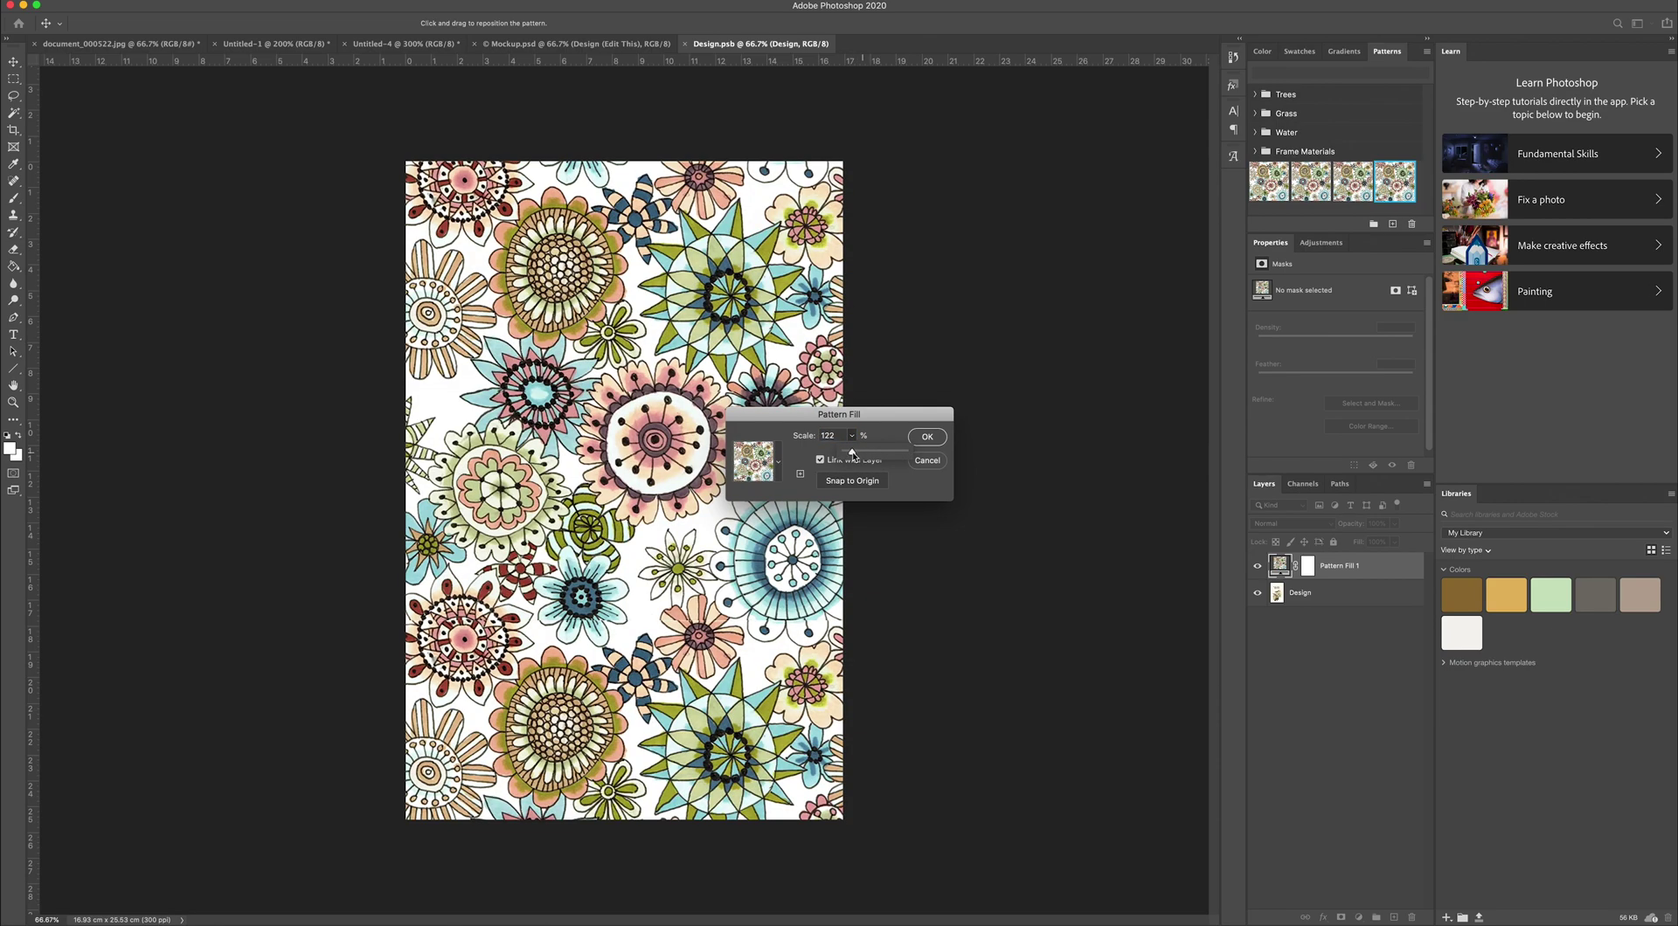
drag(851, 452, 855, 454)
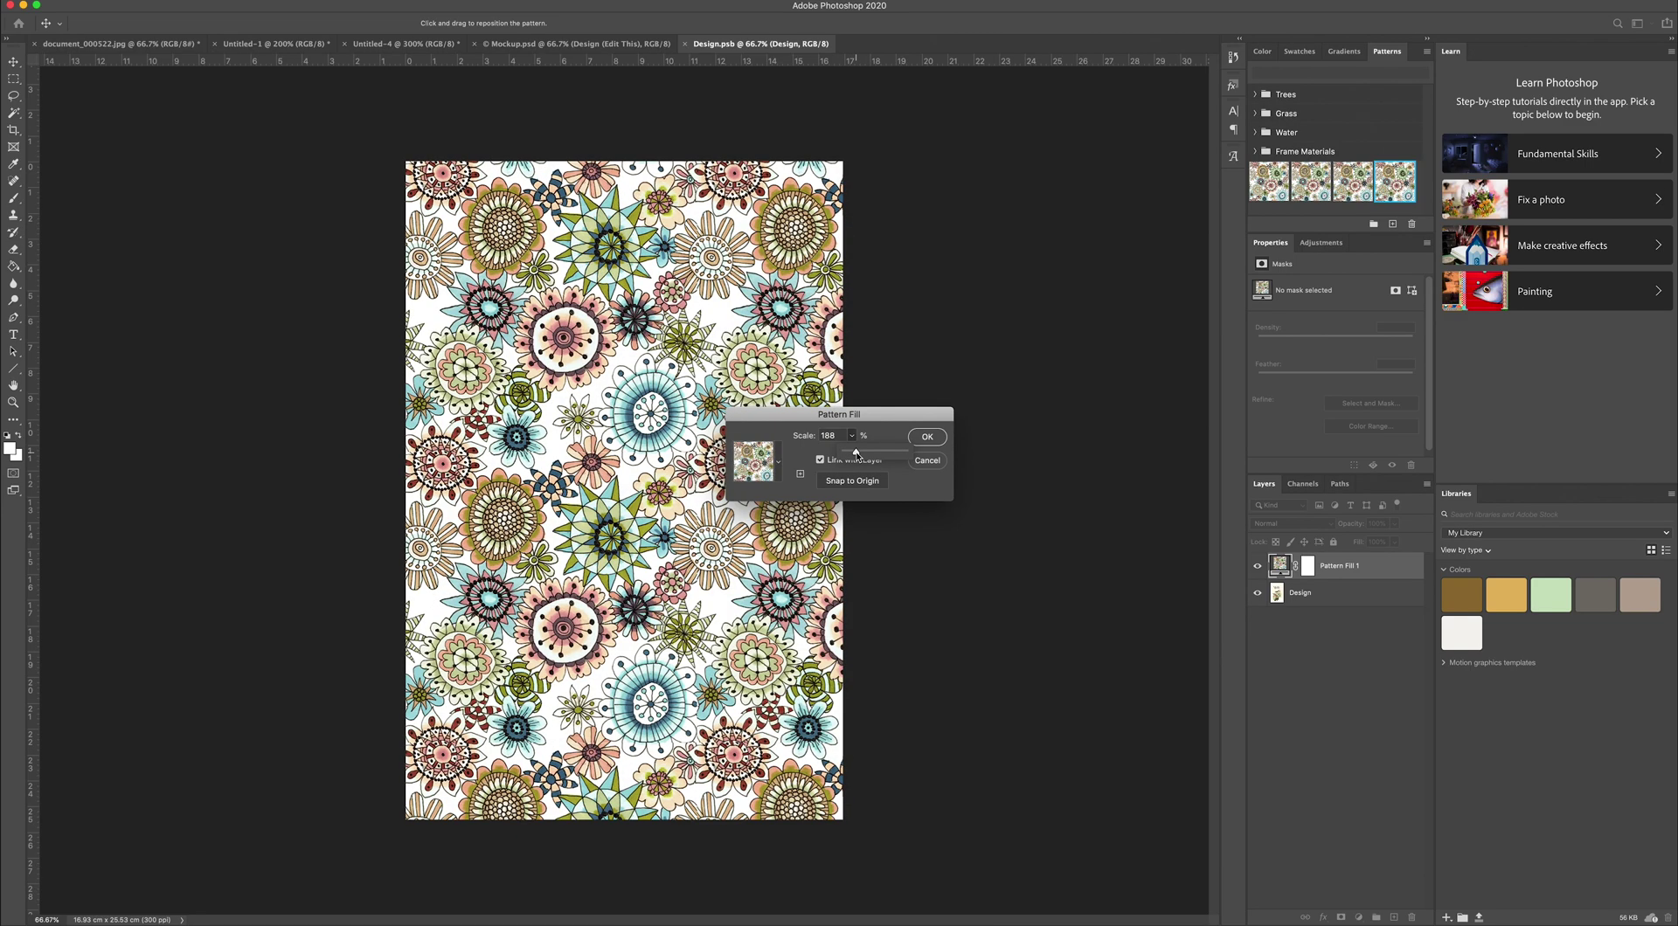
drag(856, 452, 853, 452)
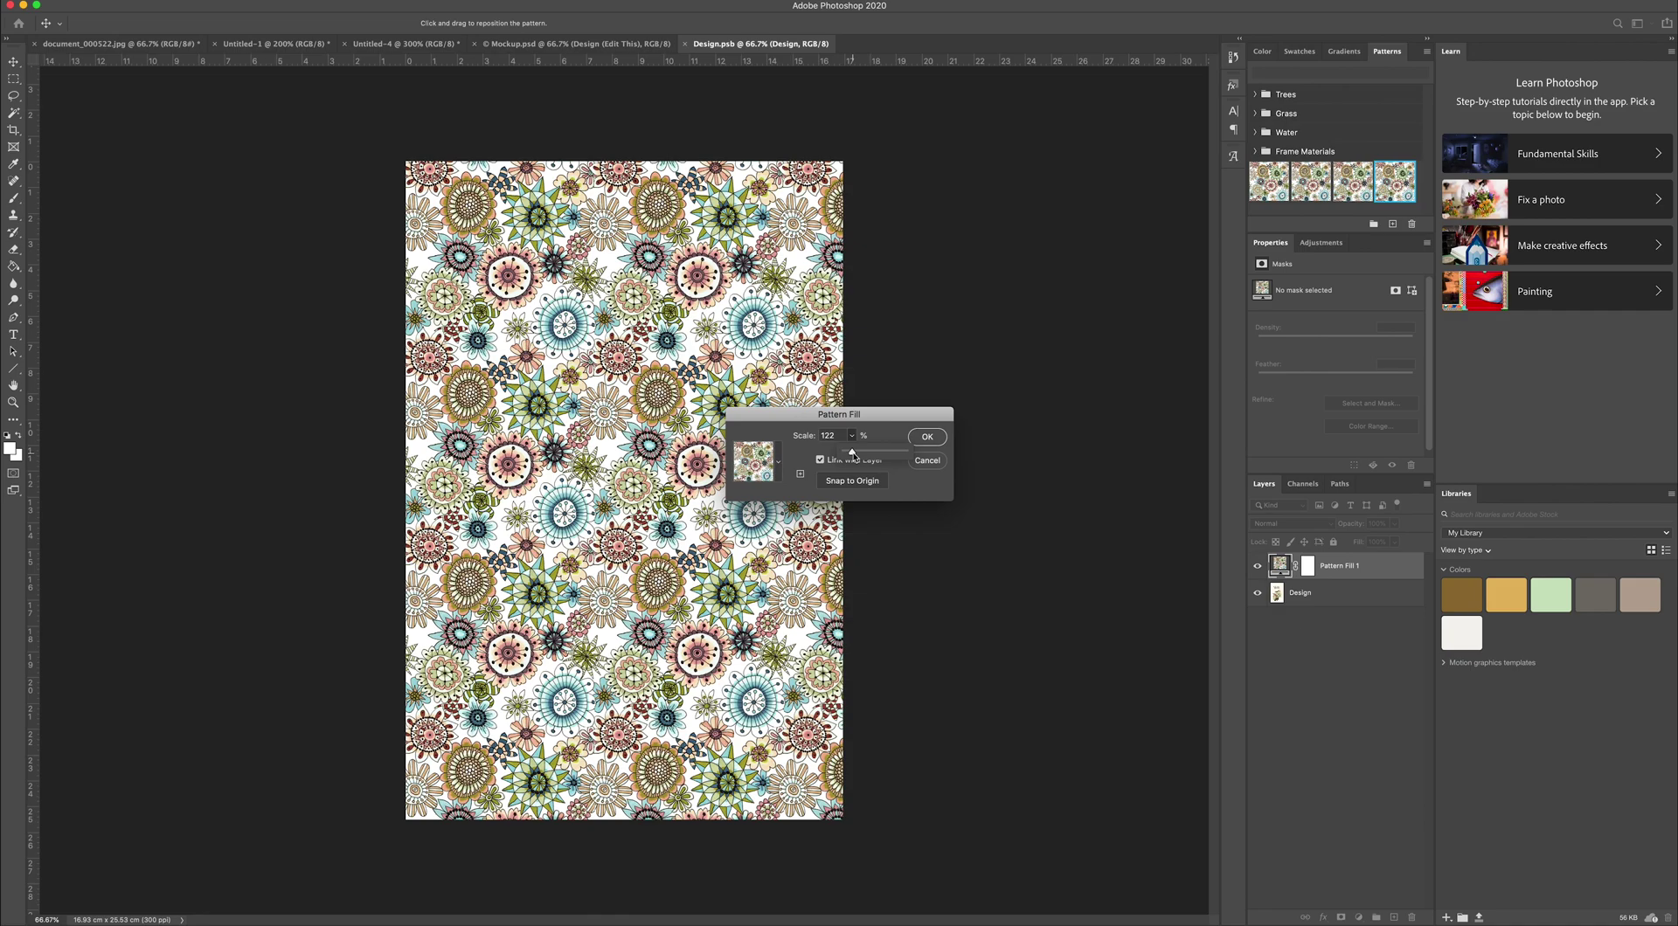
drag(852, 452, 852, 452)
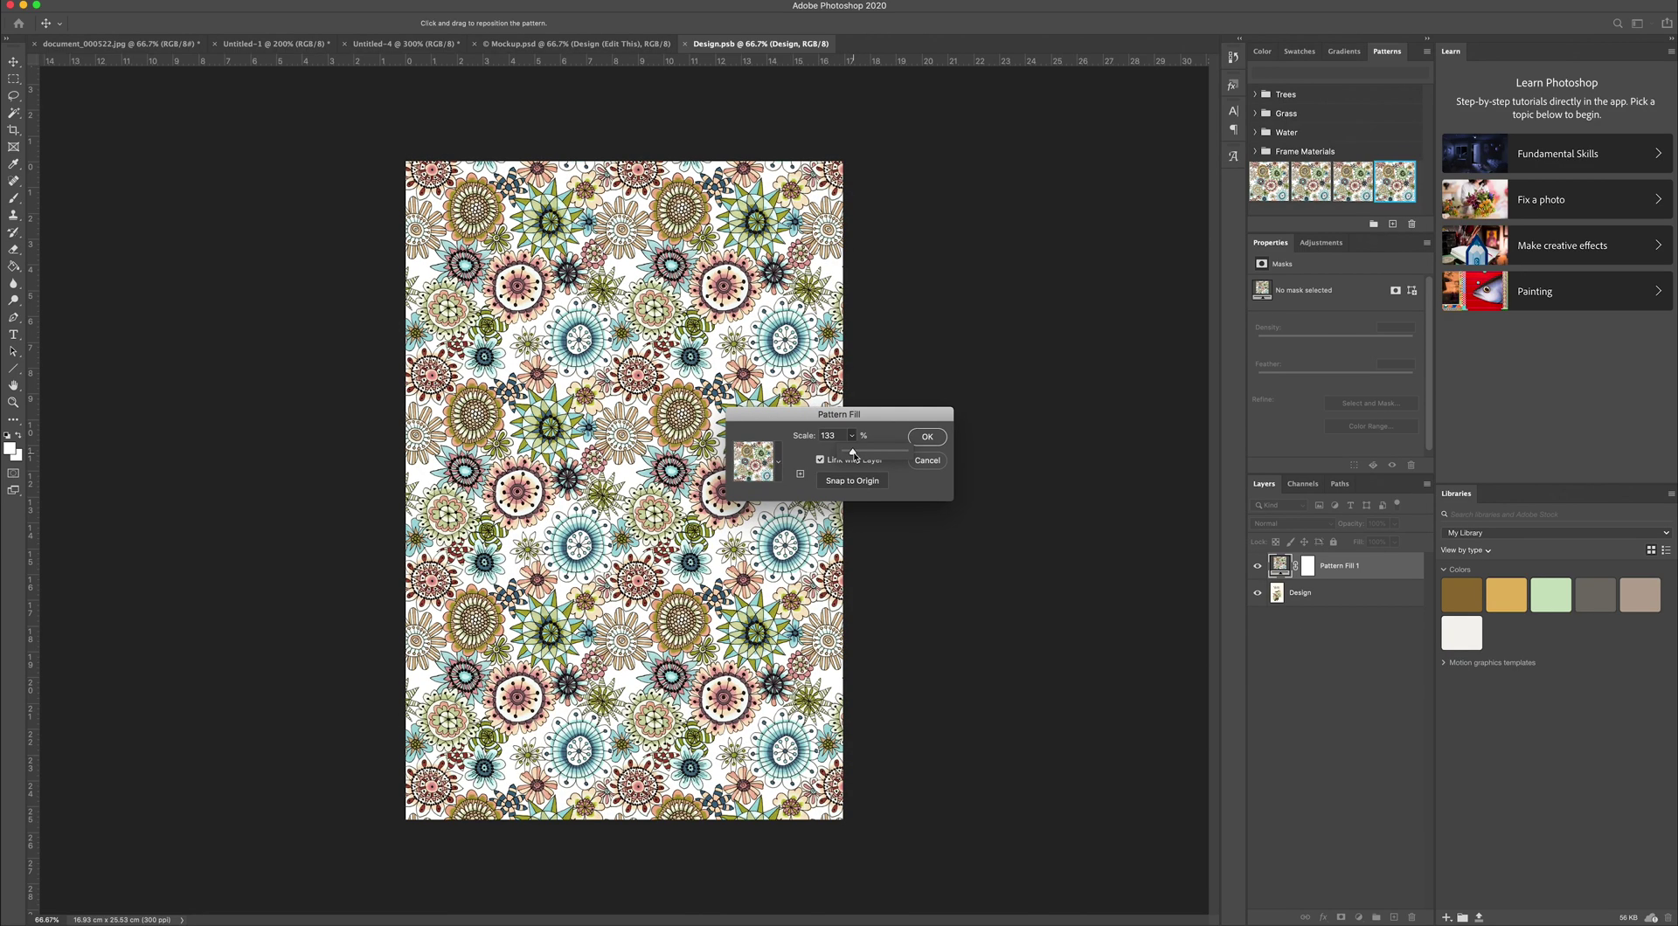
click(929, 438)
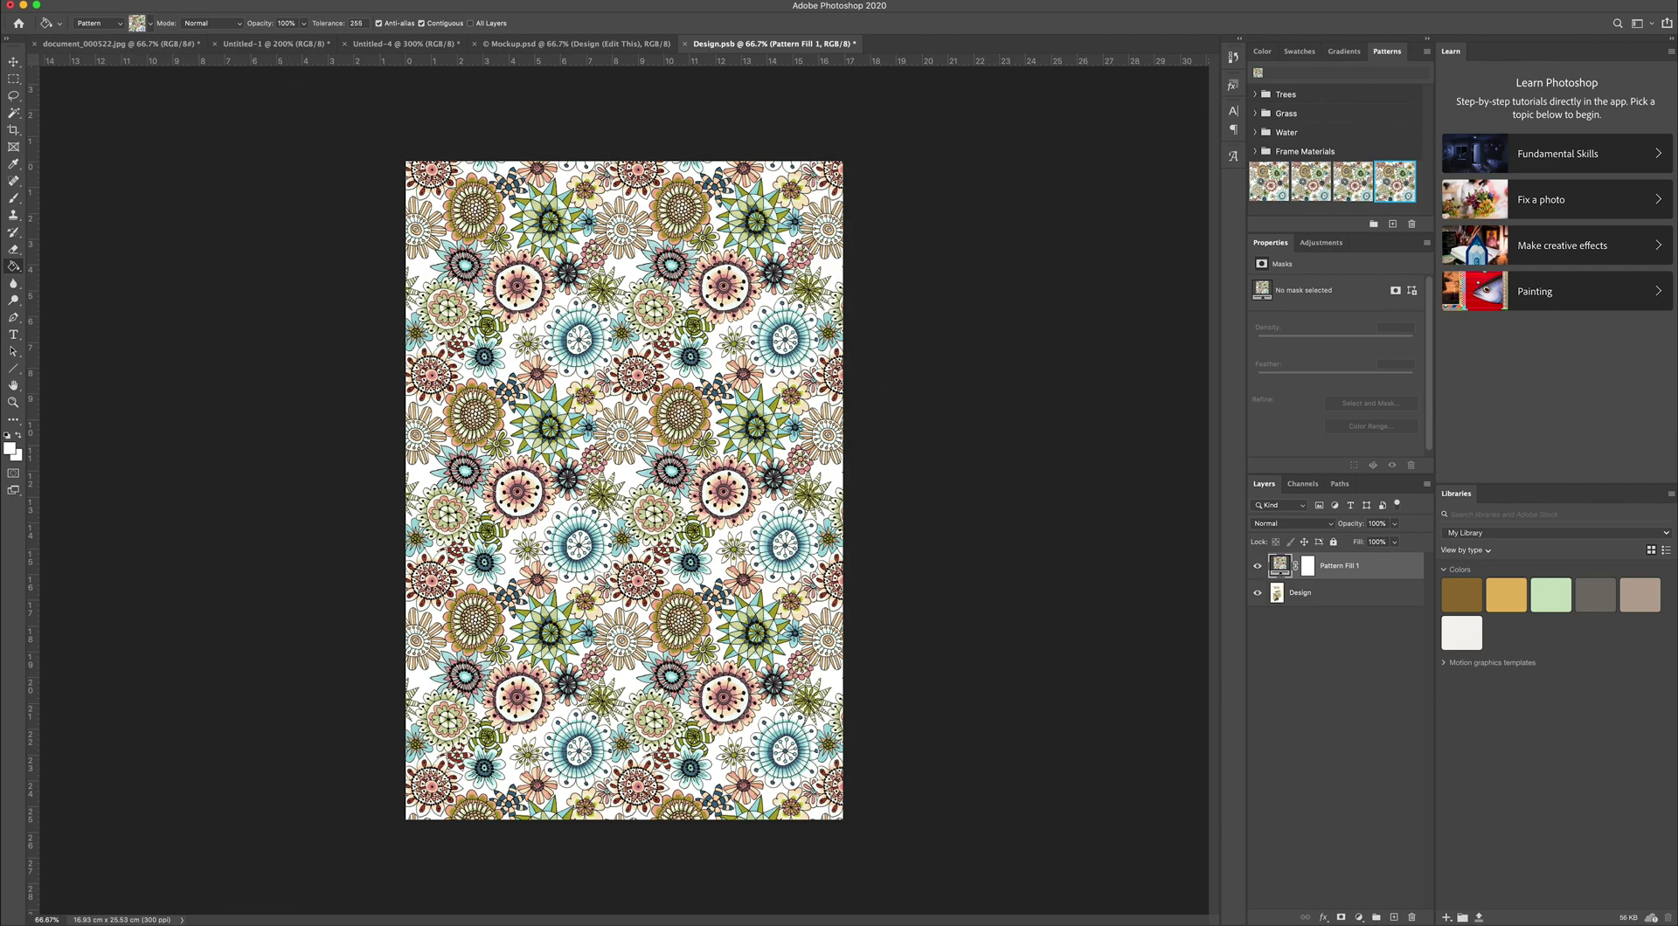
click(106, 2)
Step: Save the design, then open the dress mockup's 'change design here' smart object contents
click(122, 125)
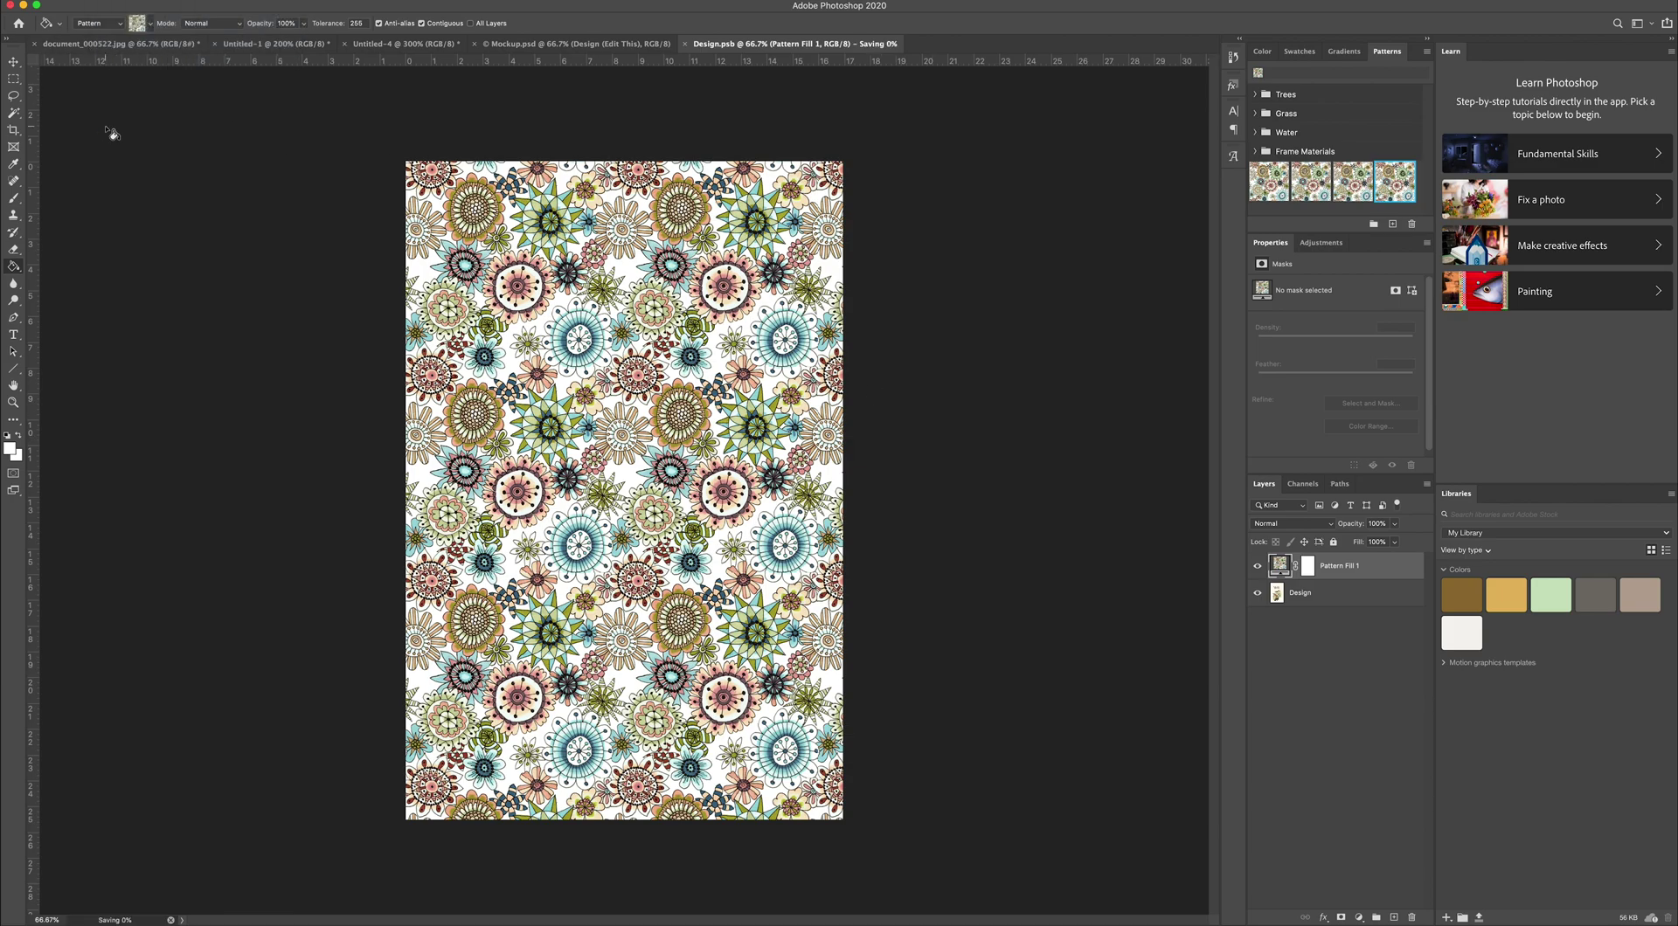
click(504, 45)
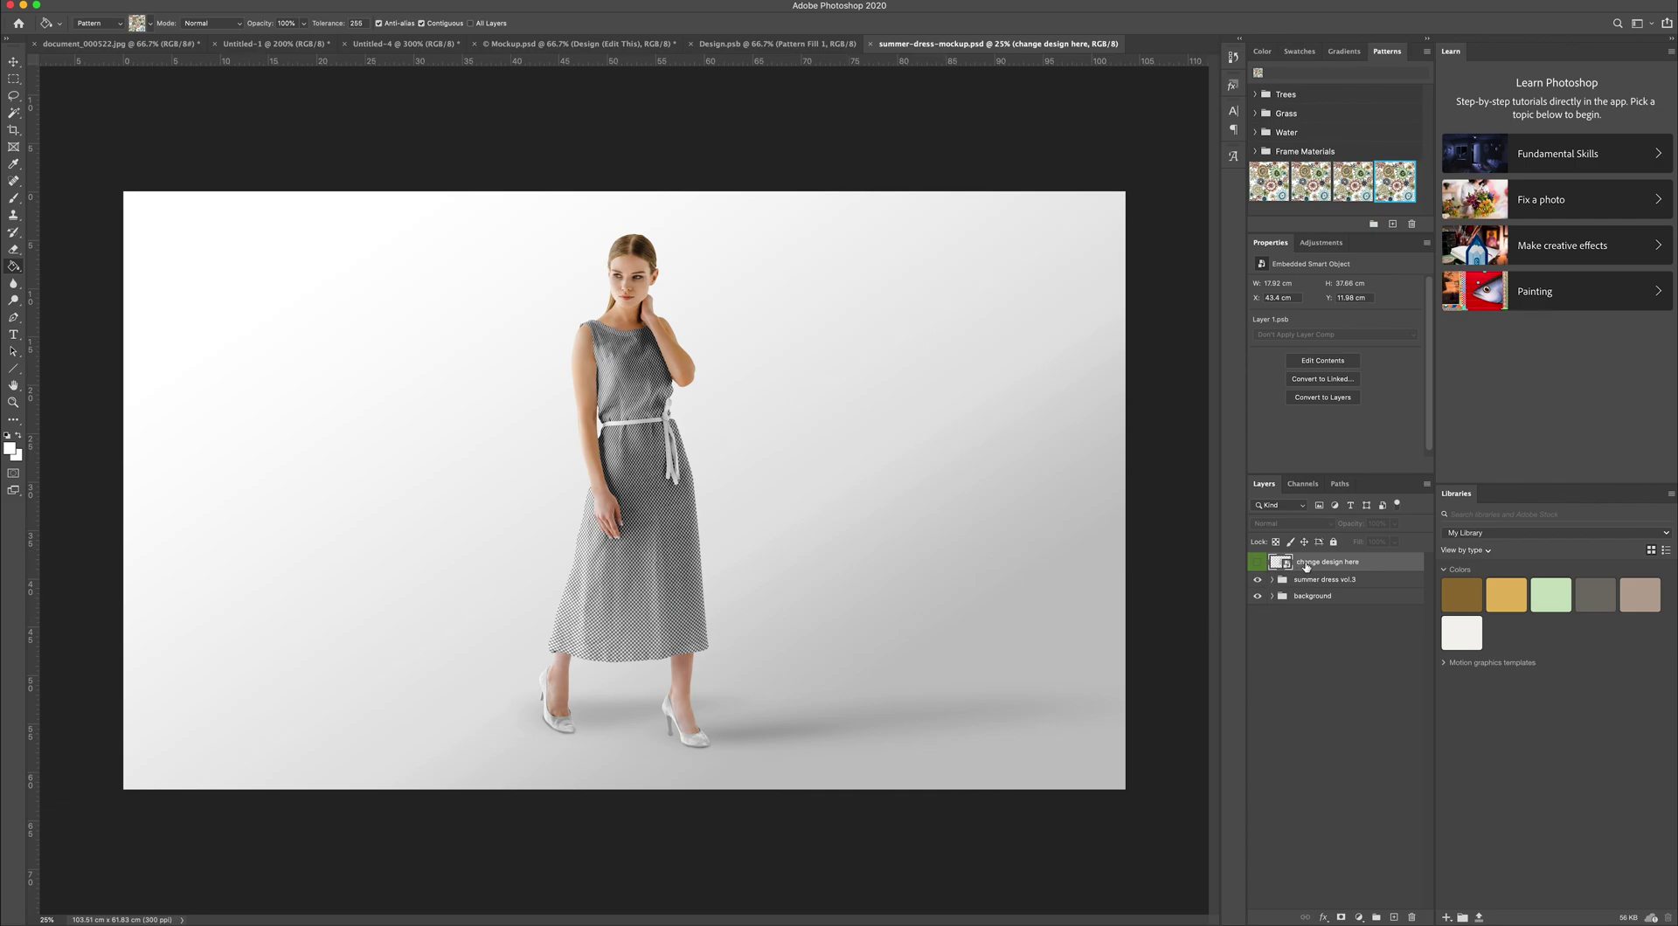
double_click(1281, 563)
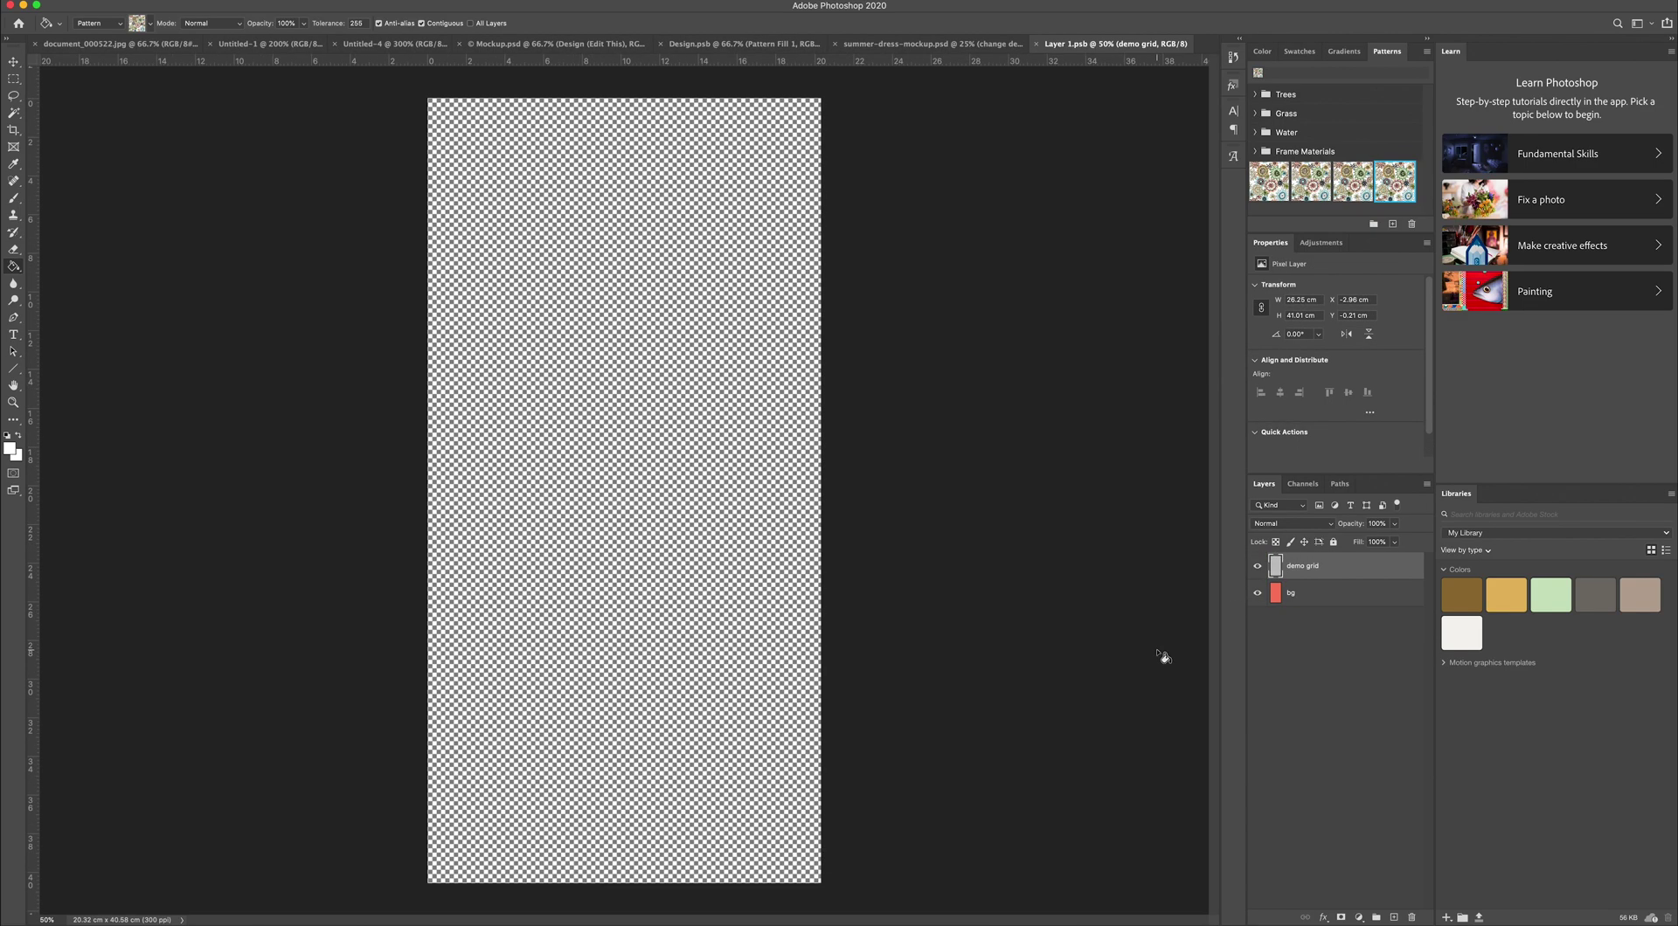
Step: Add a Pattern Fill 1 layer using the floral pattern at 100% scale
click(734, 520)
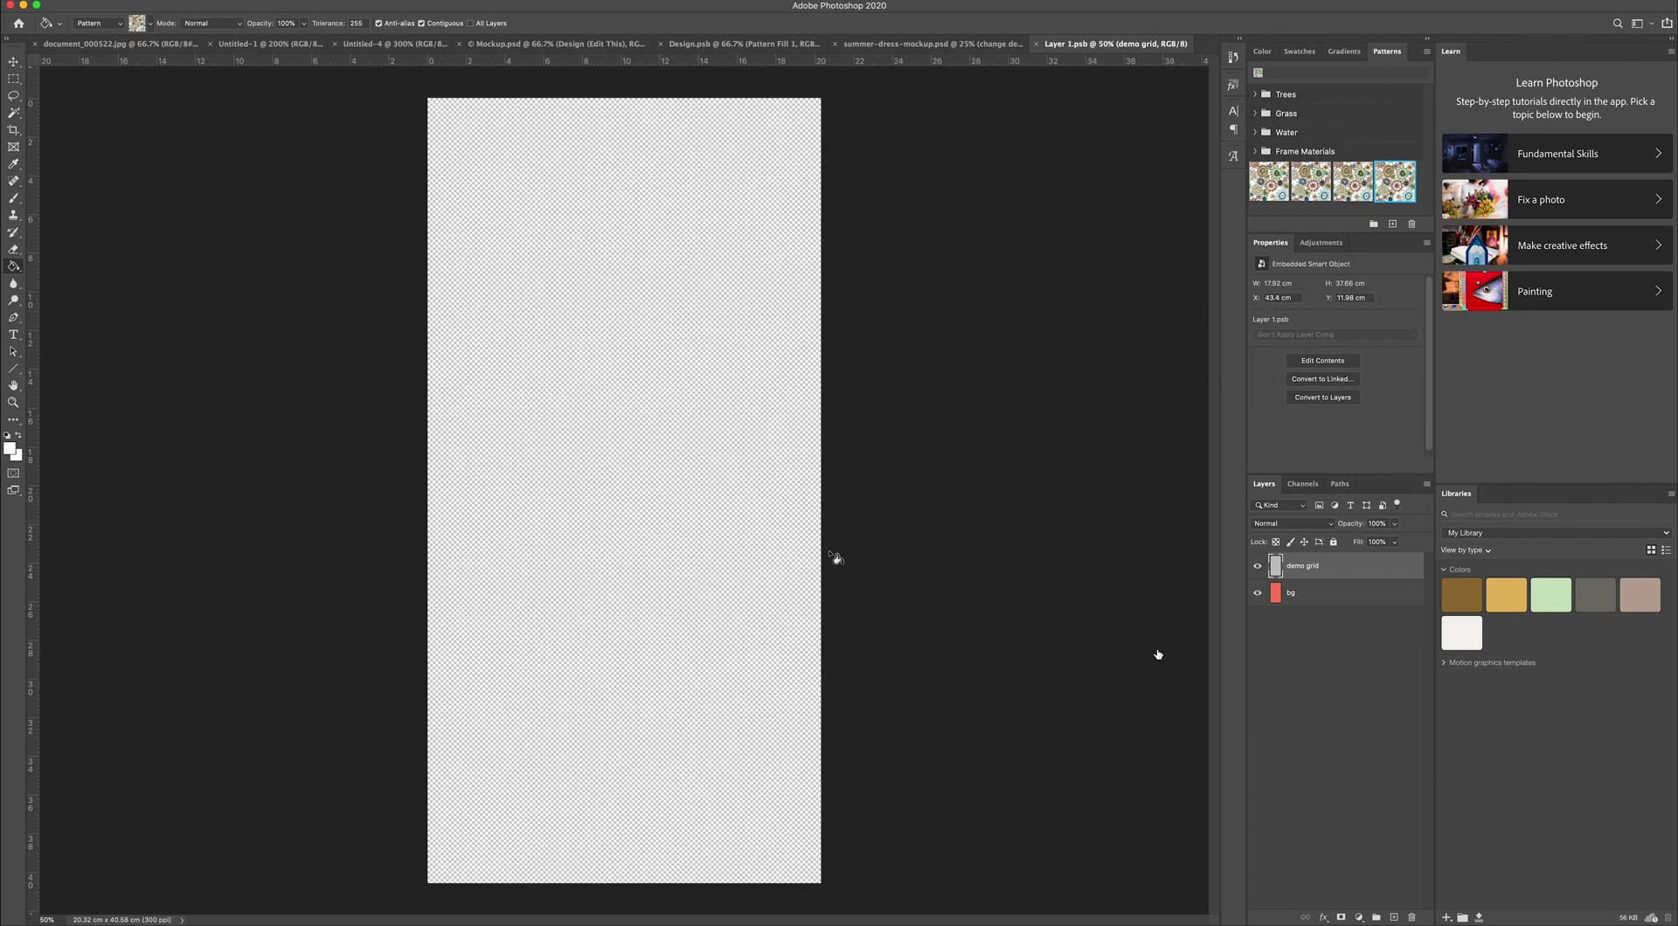
key(ctrl+z)
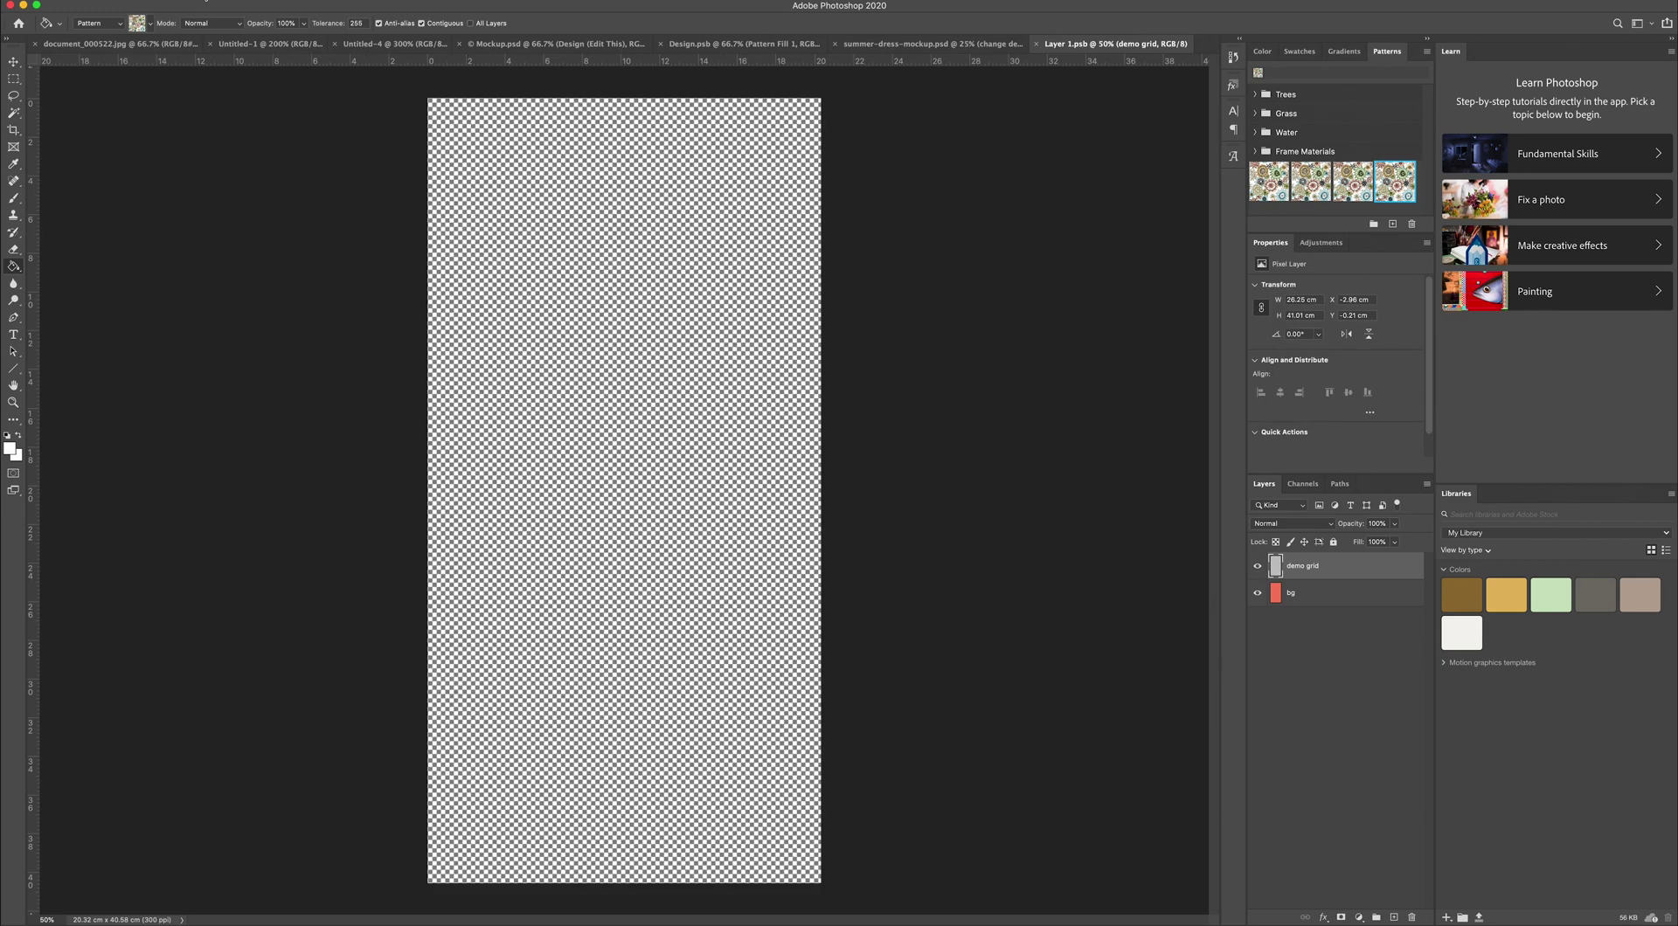
click(199, 0)
mouse_move(222, 158)
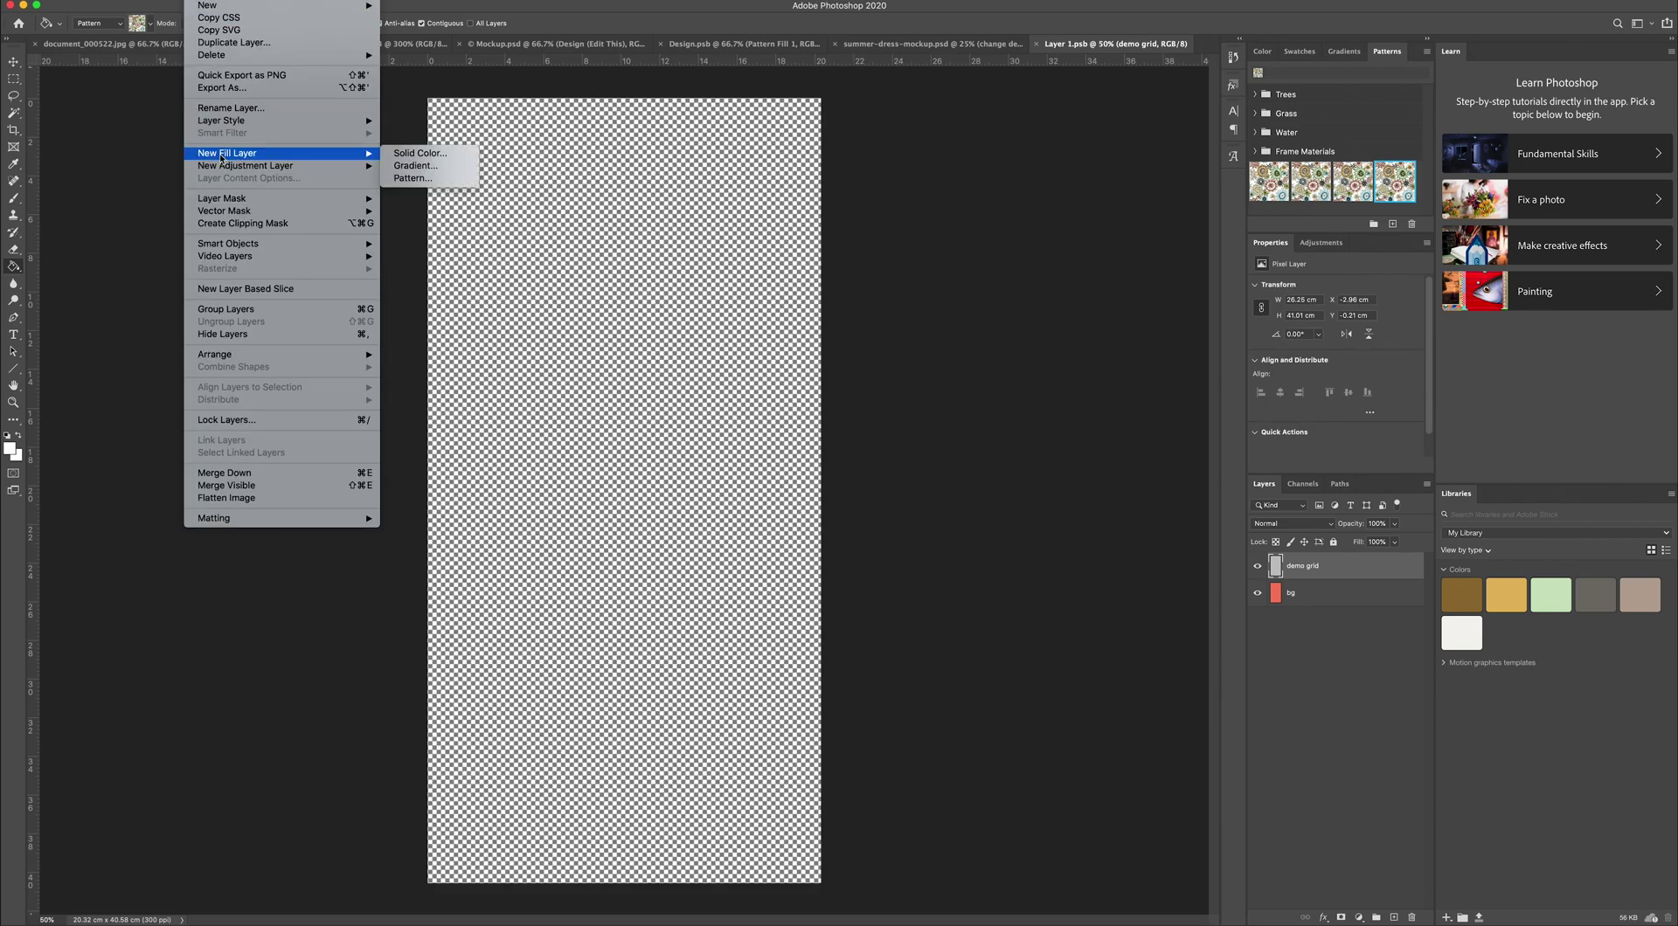
click(414, 177)
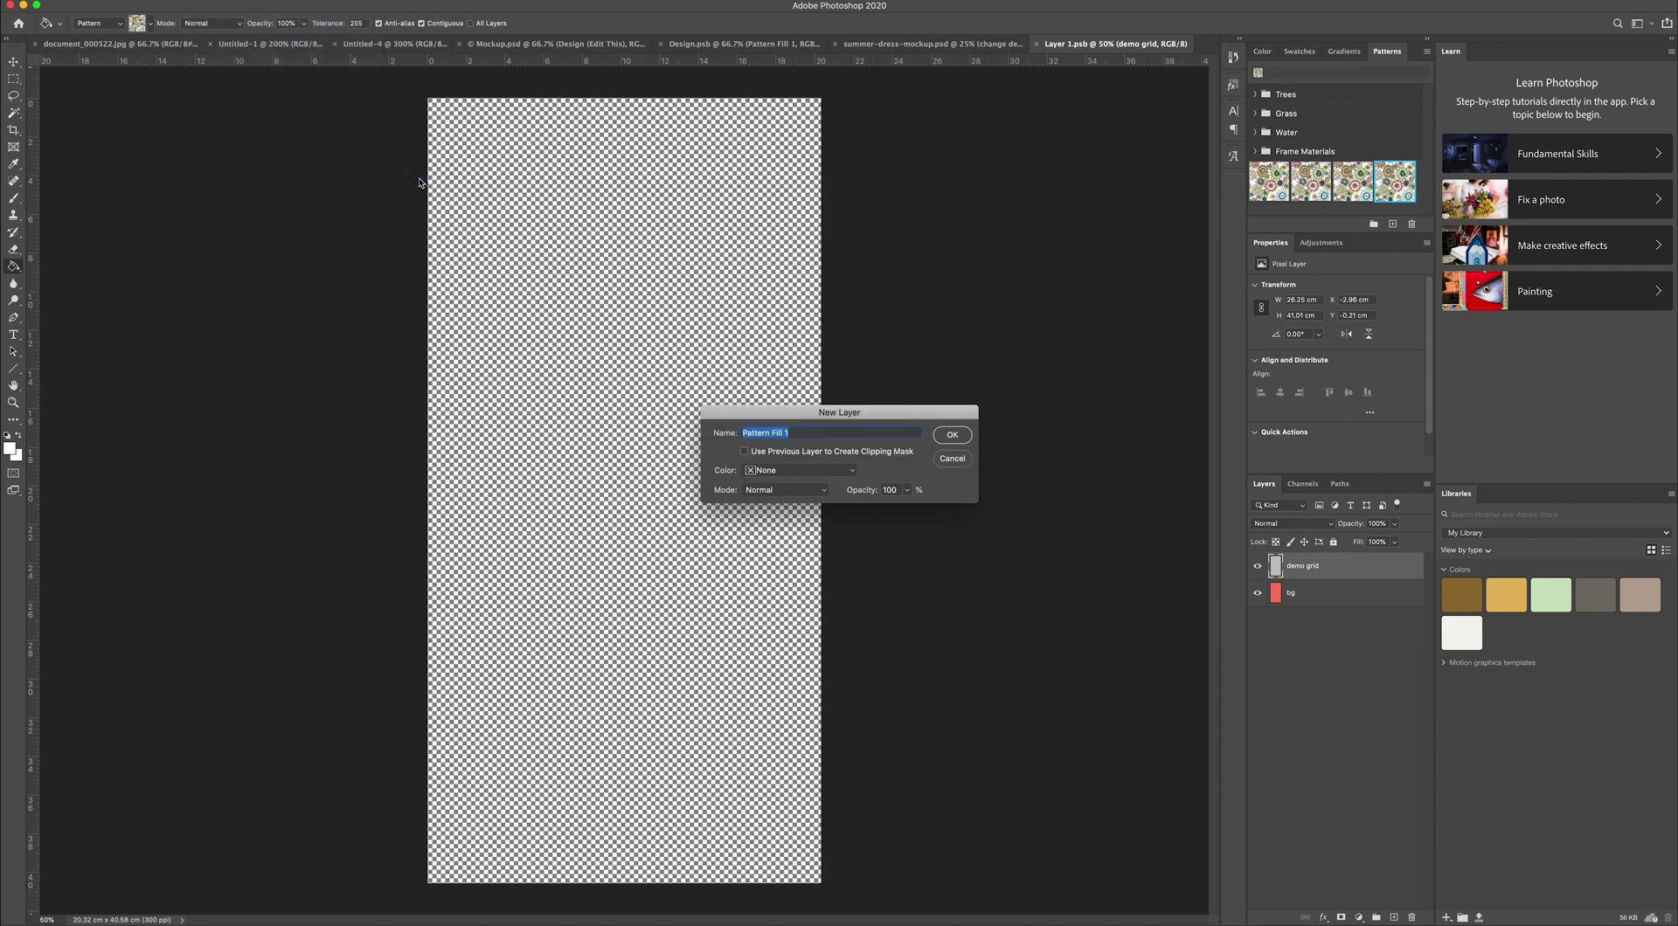
click(952, 435)
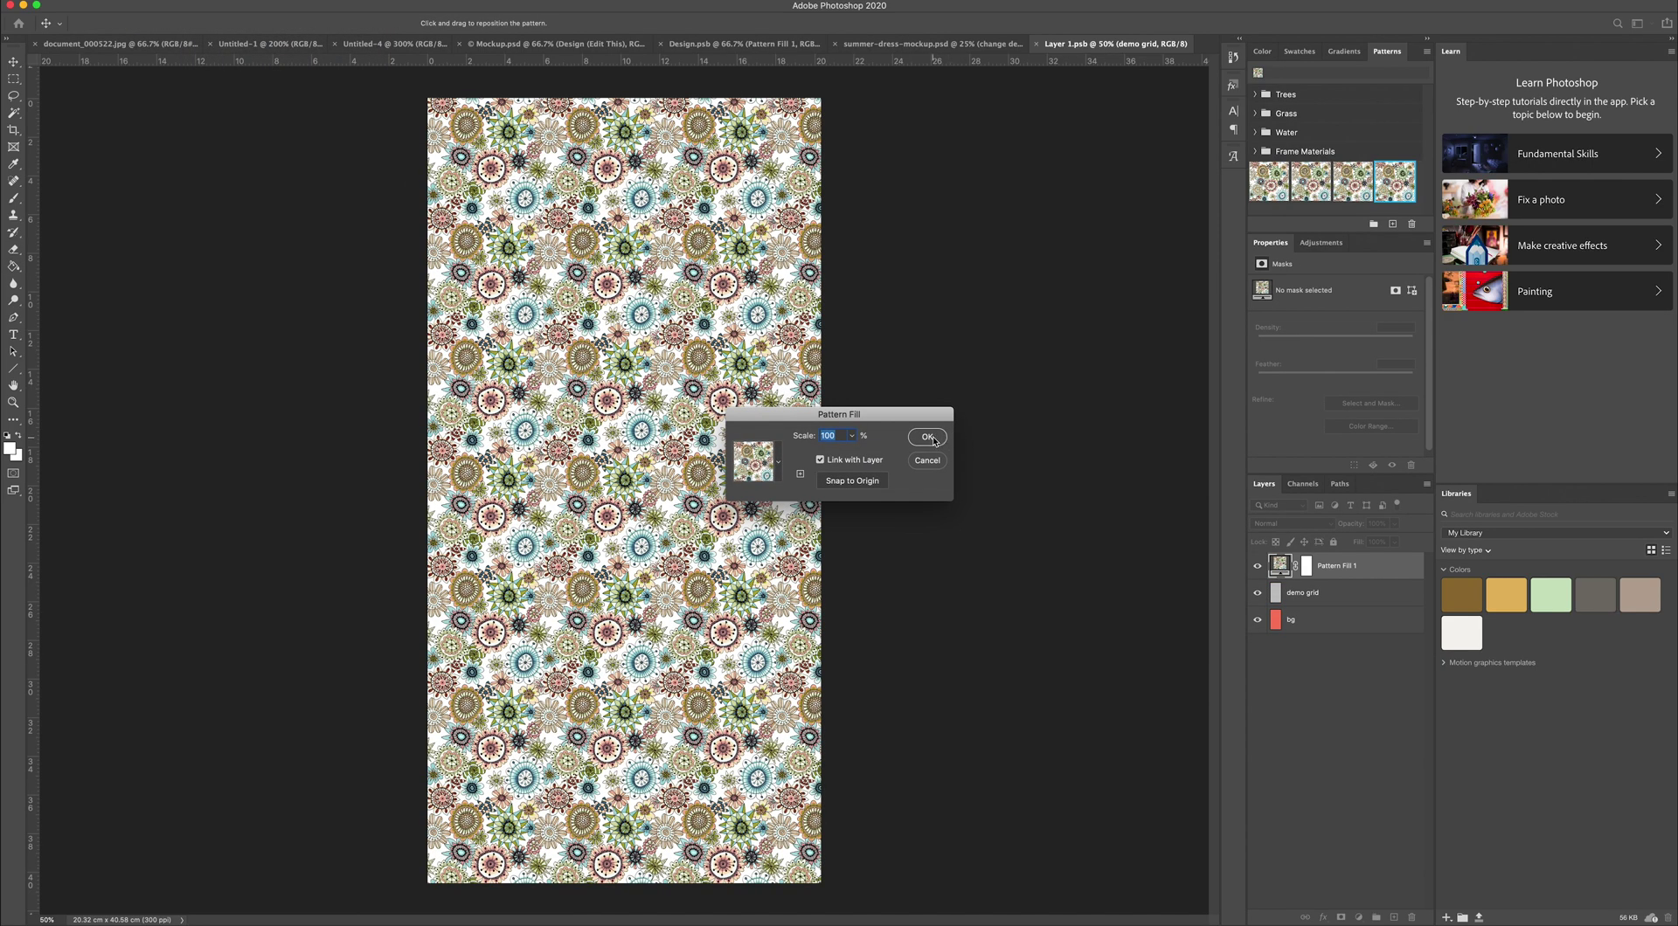
click(927, 437)
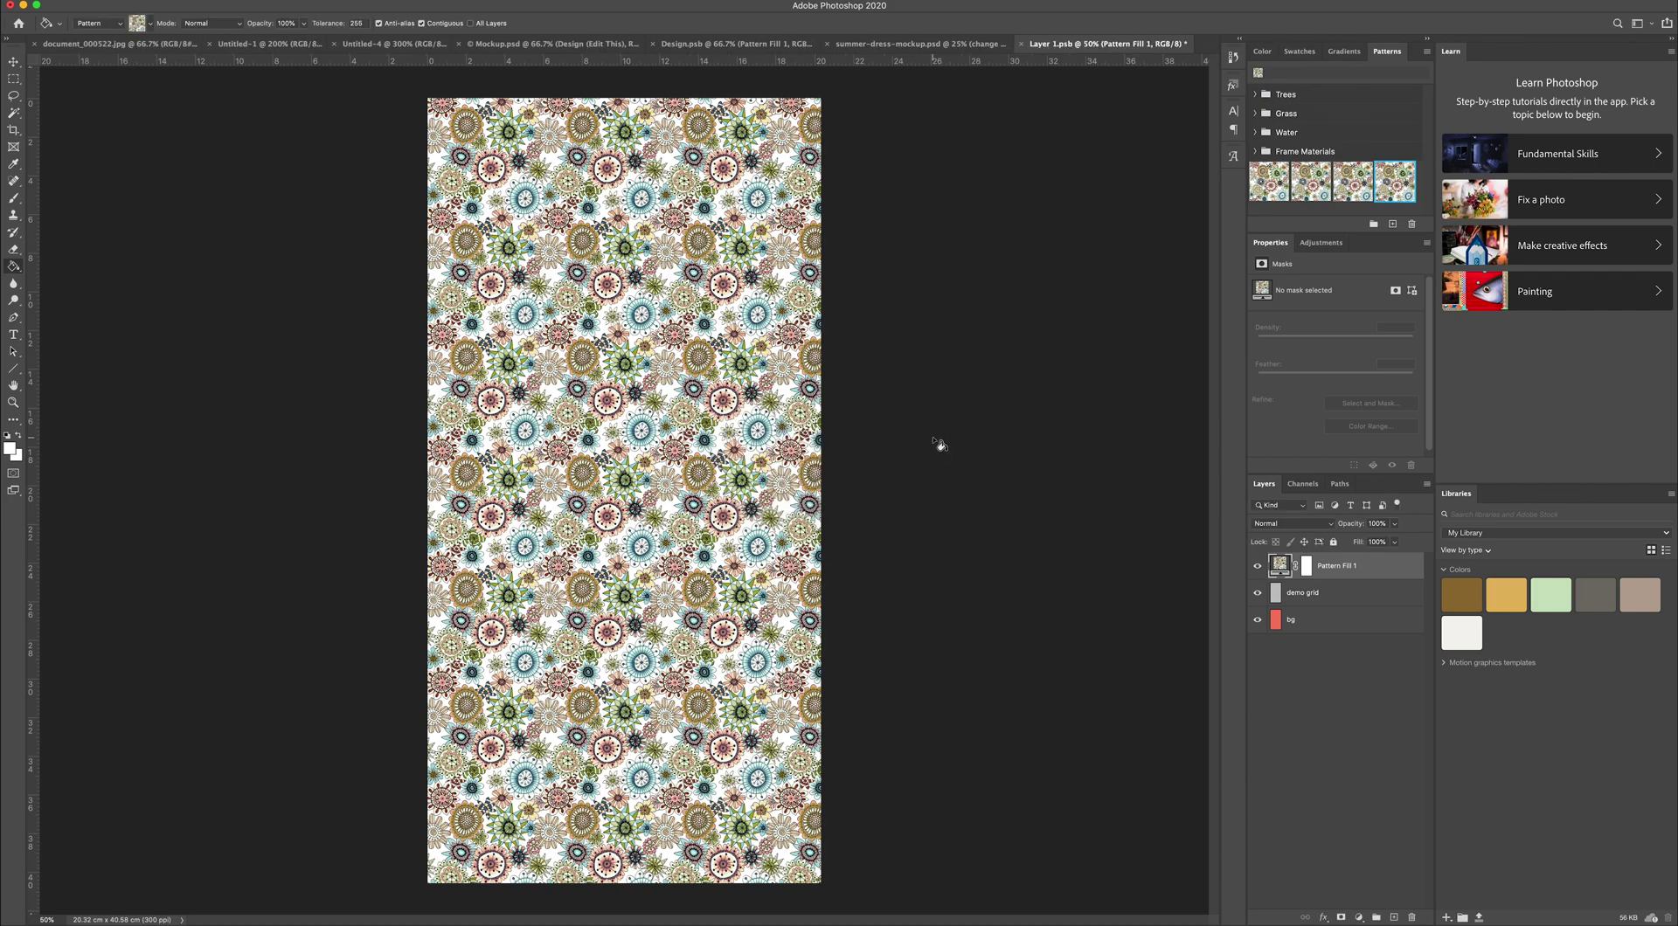
Step: Save the smart object contents and return to summer-dress-mockup.psd
click(104, 2)
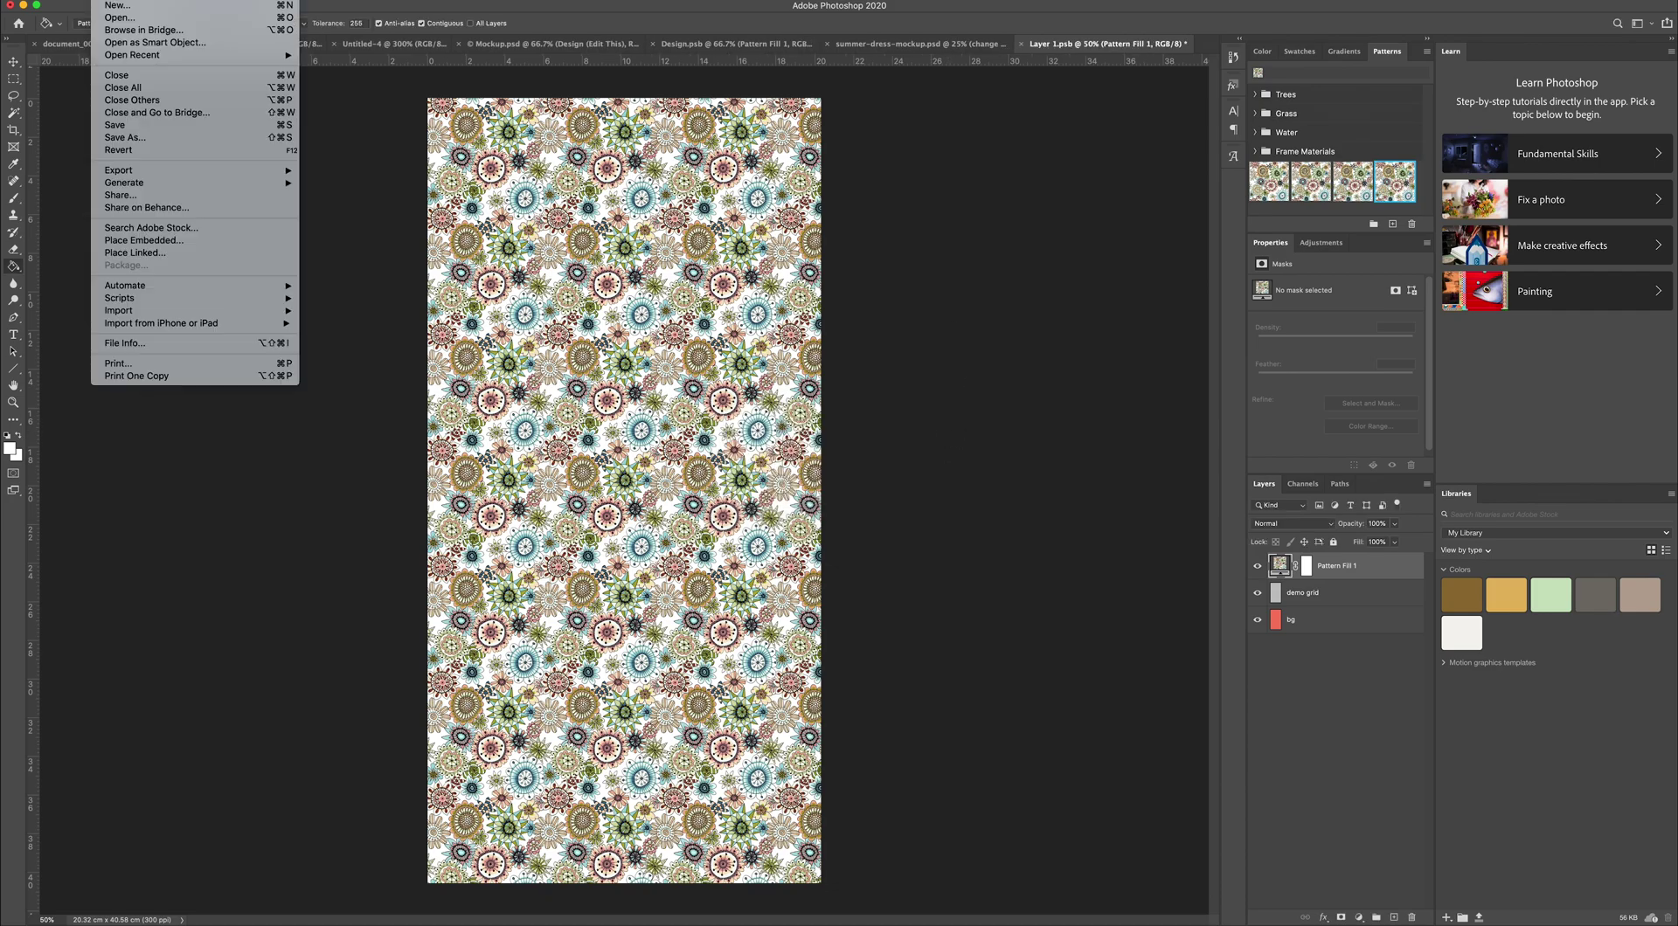
click(105, 126)
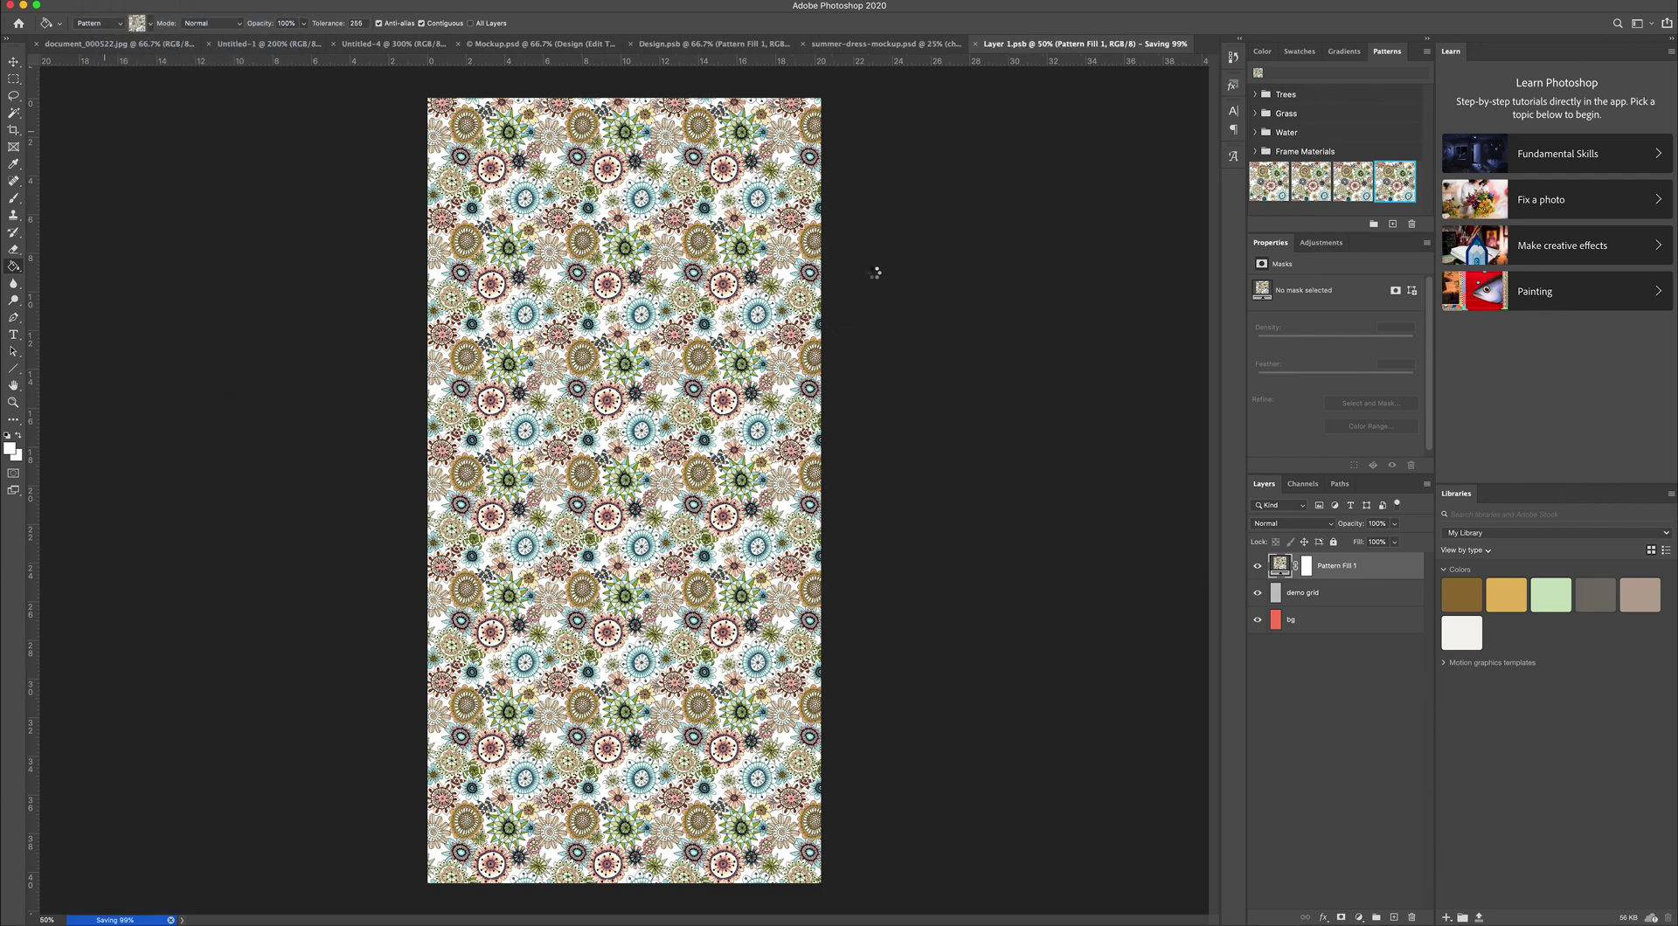
click(899, 46)
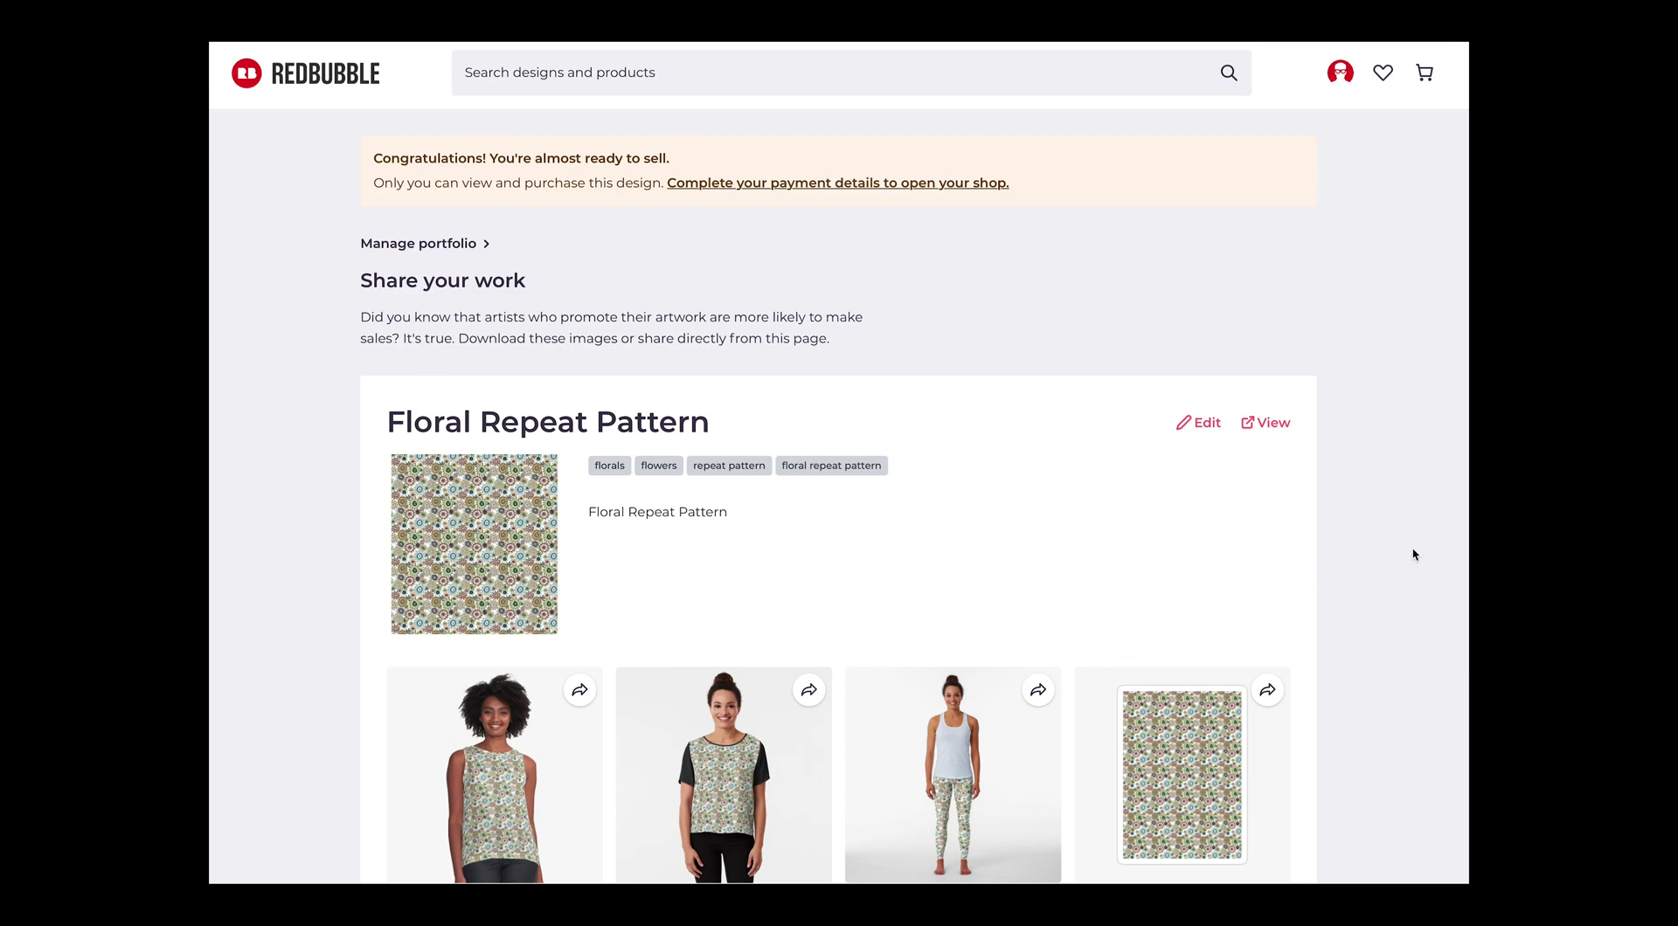
Step: Review the floral previews on phone cases, bags, mugs, journals and masks, down to Apron
scroll(1380, 581, down, 3)
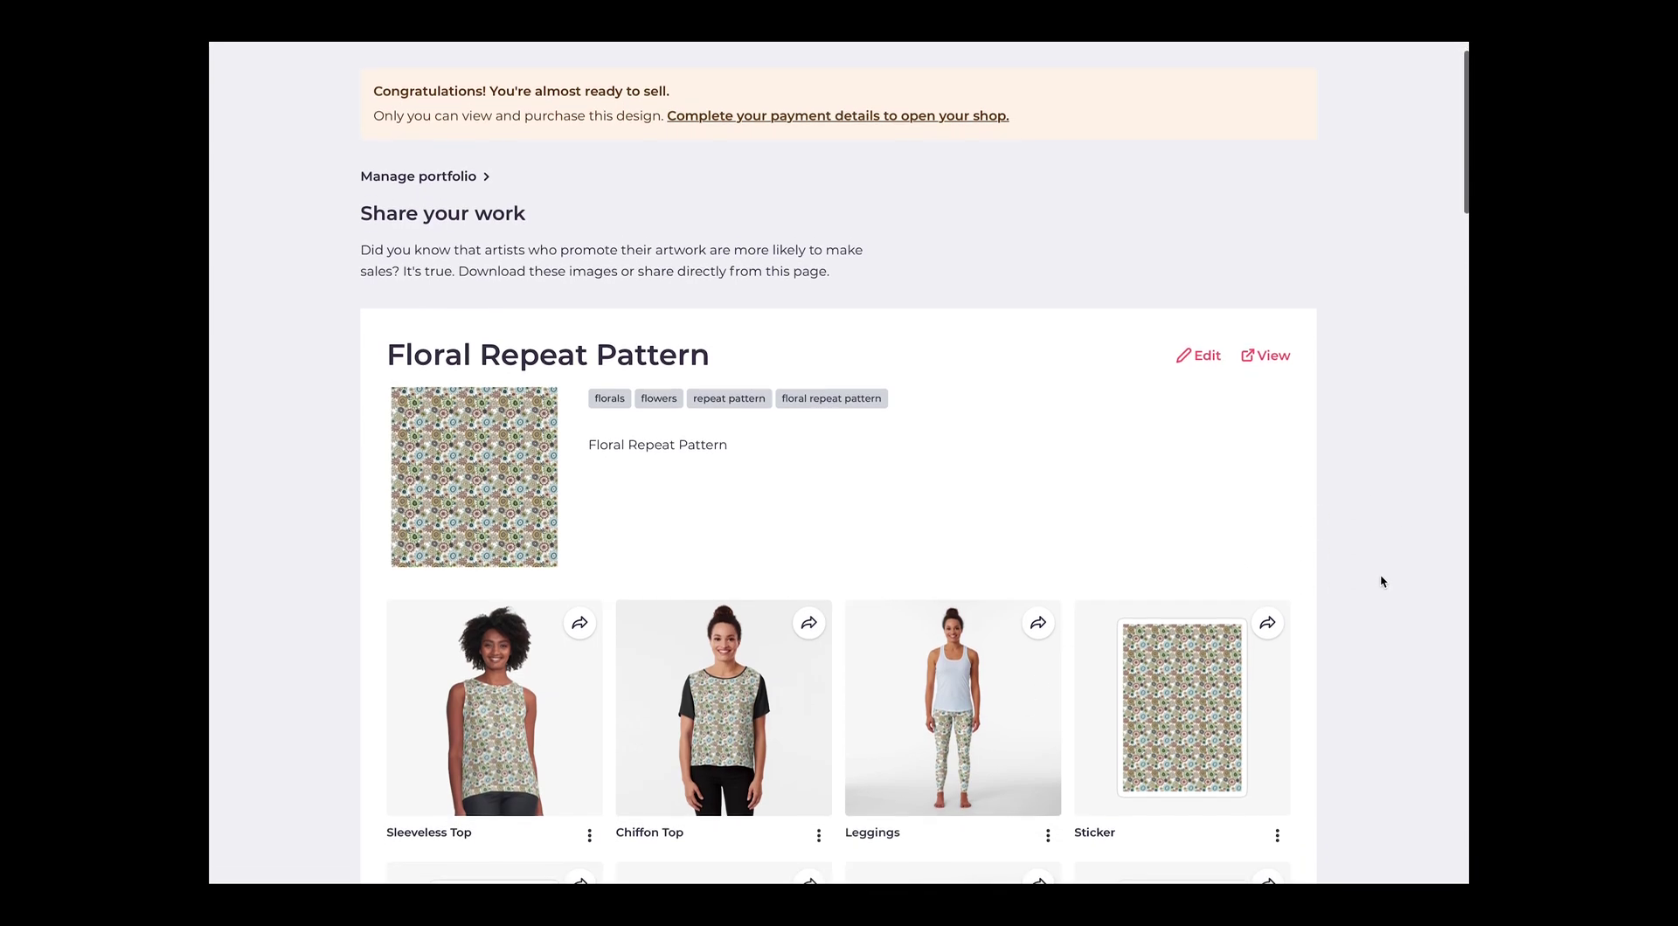
scroll(1381, 581, down, 2)
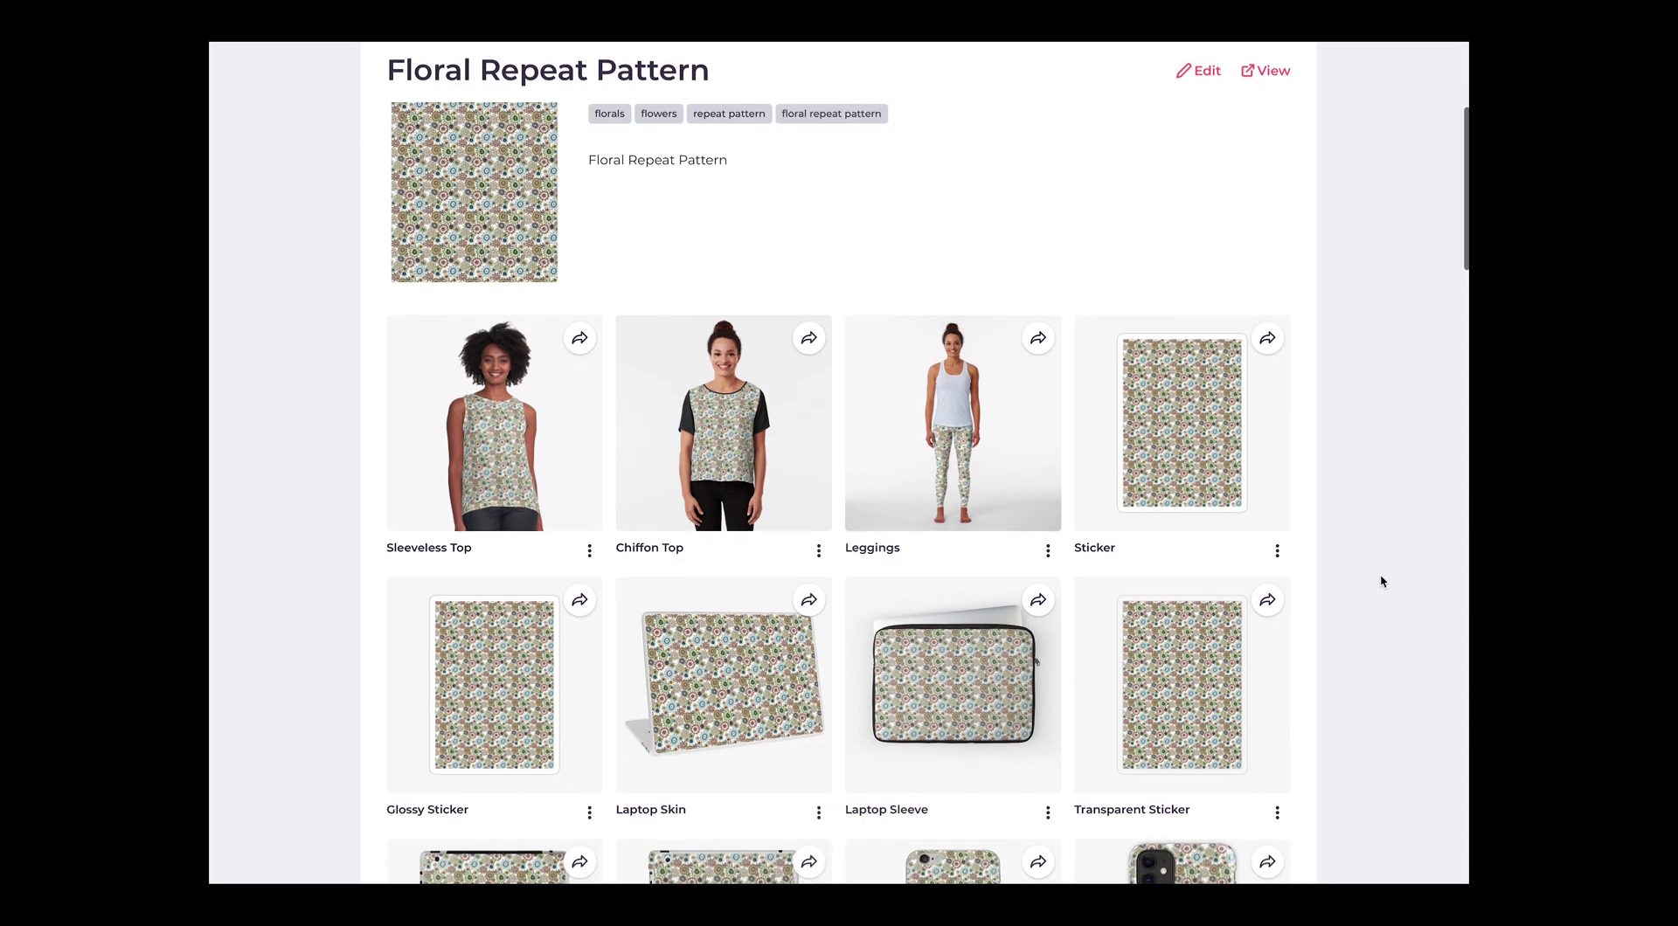
scroll(1381, 581, down, 2)
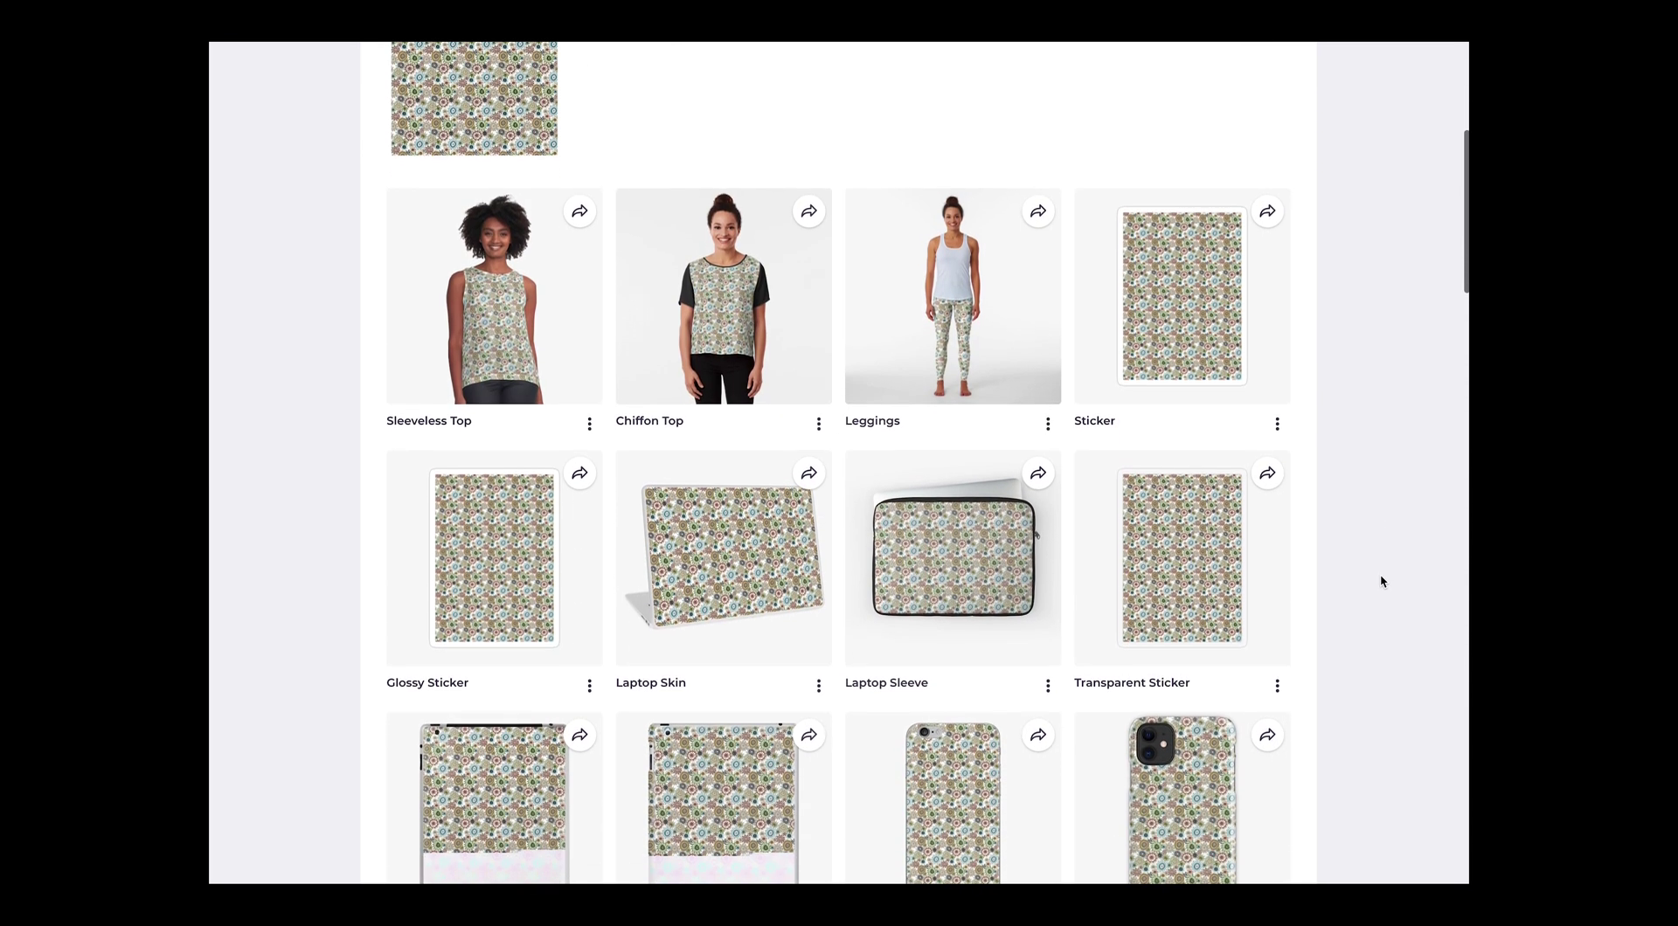
scroll(1381, 582, down, 1)
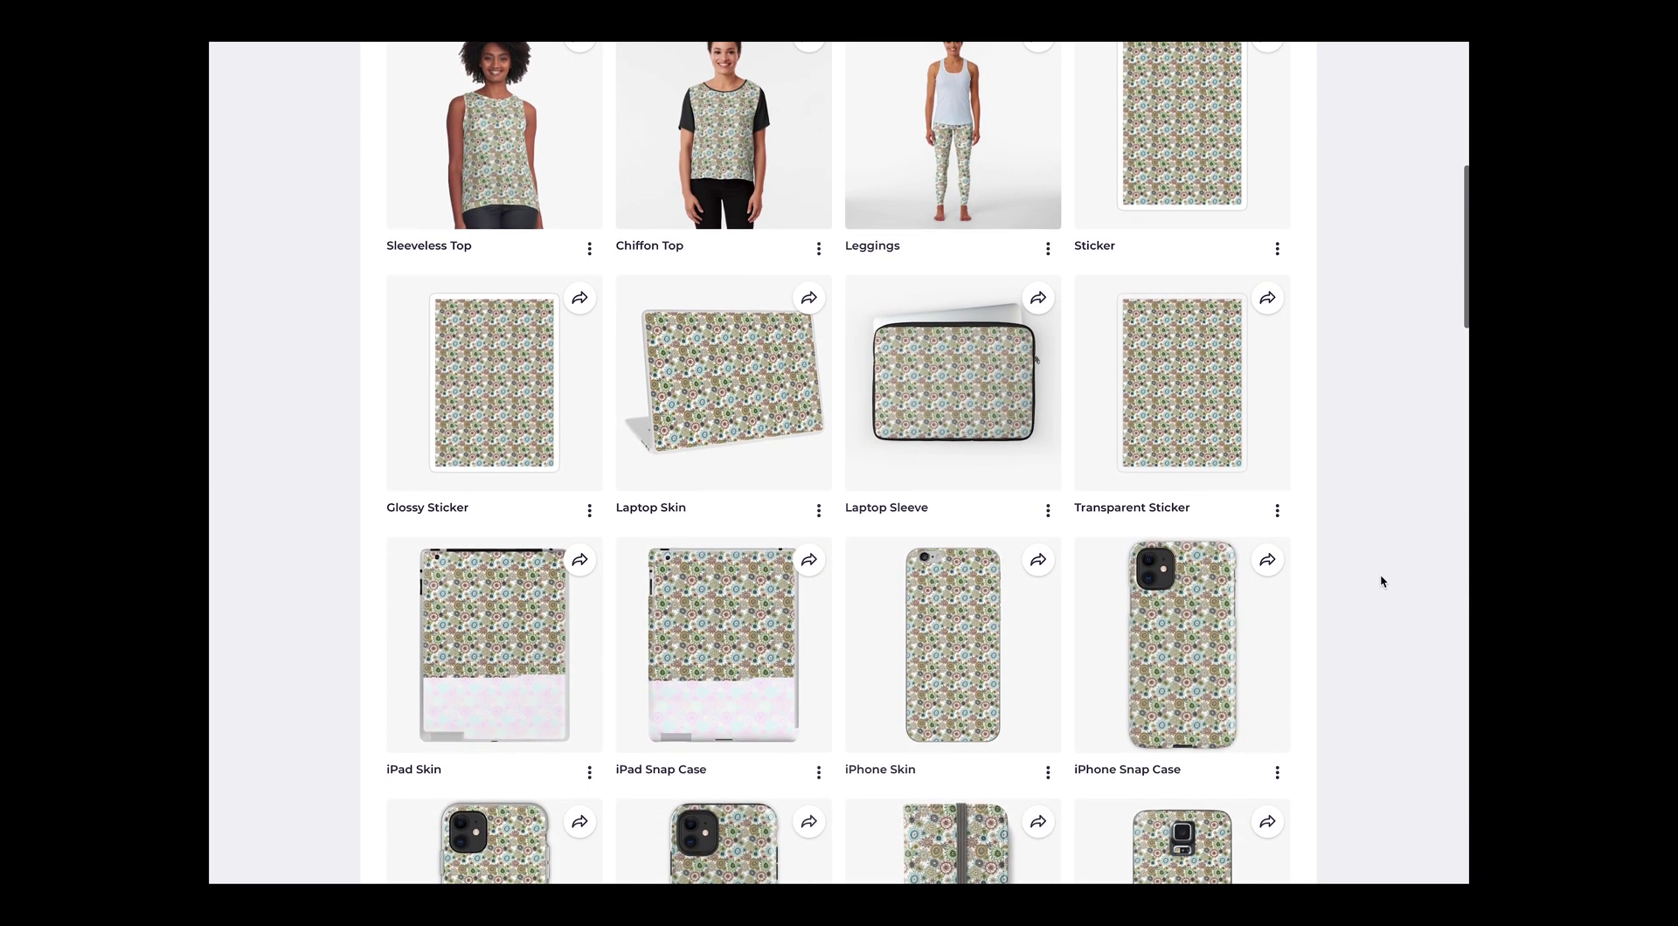
scroll(1381, 581, down, 1)
scroll(1380, 581, down, 2)
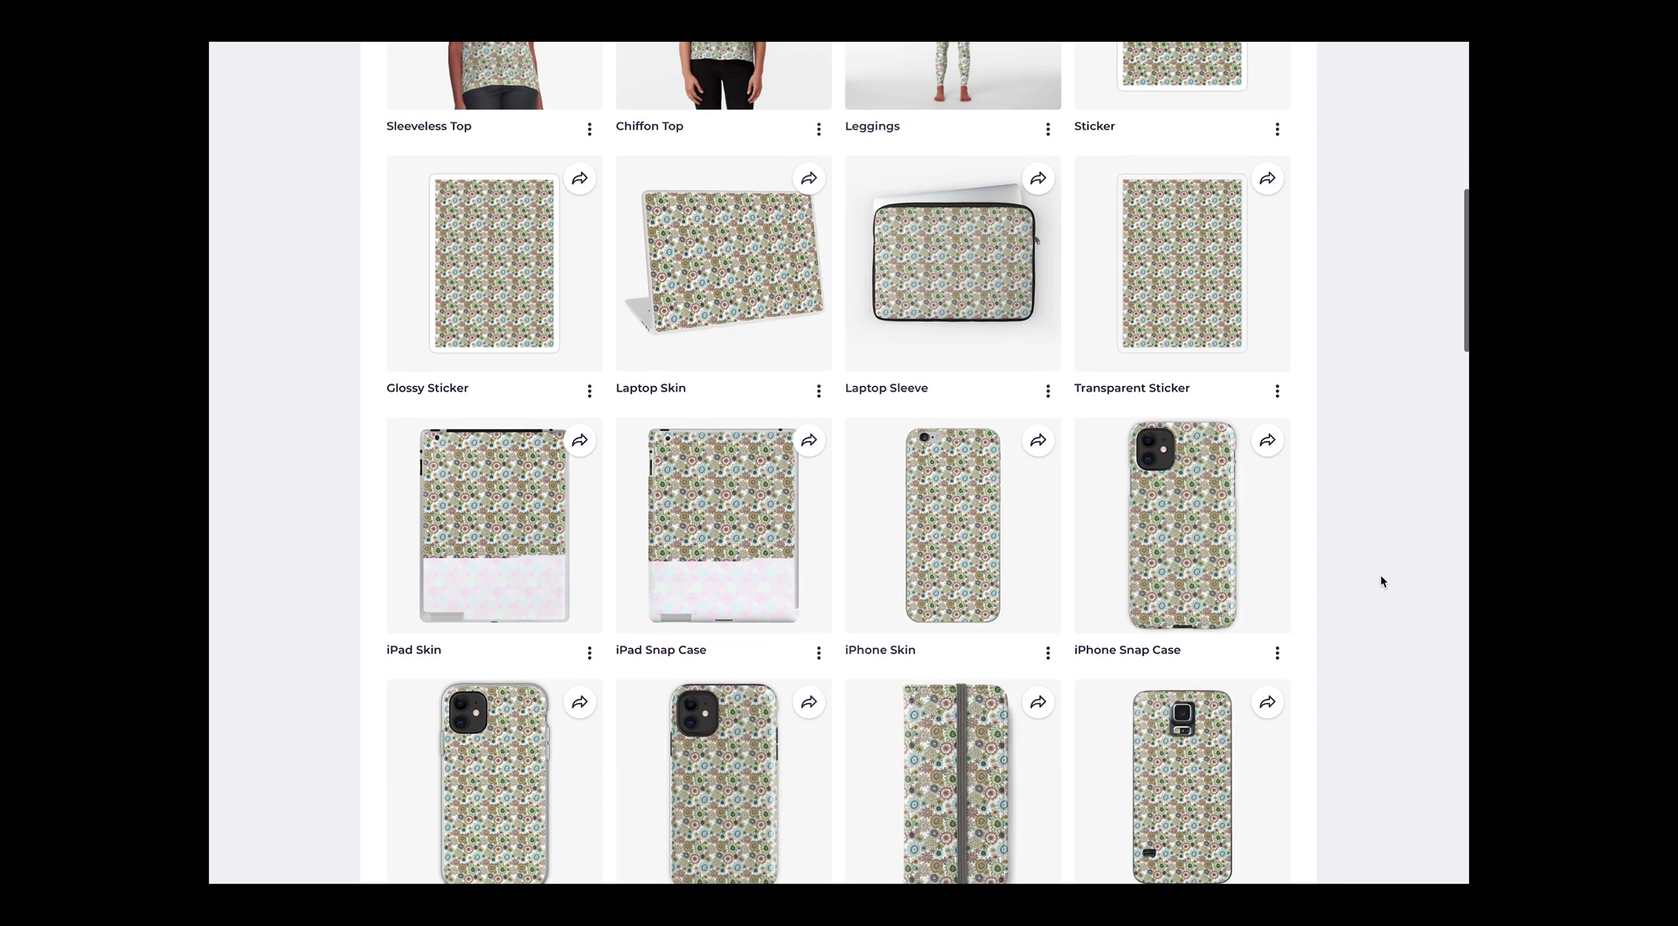
scroll(1380, 579, down, 1)
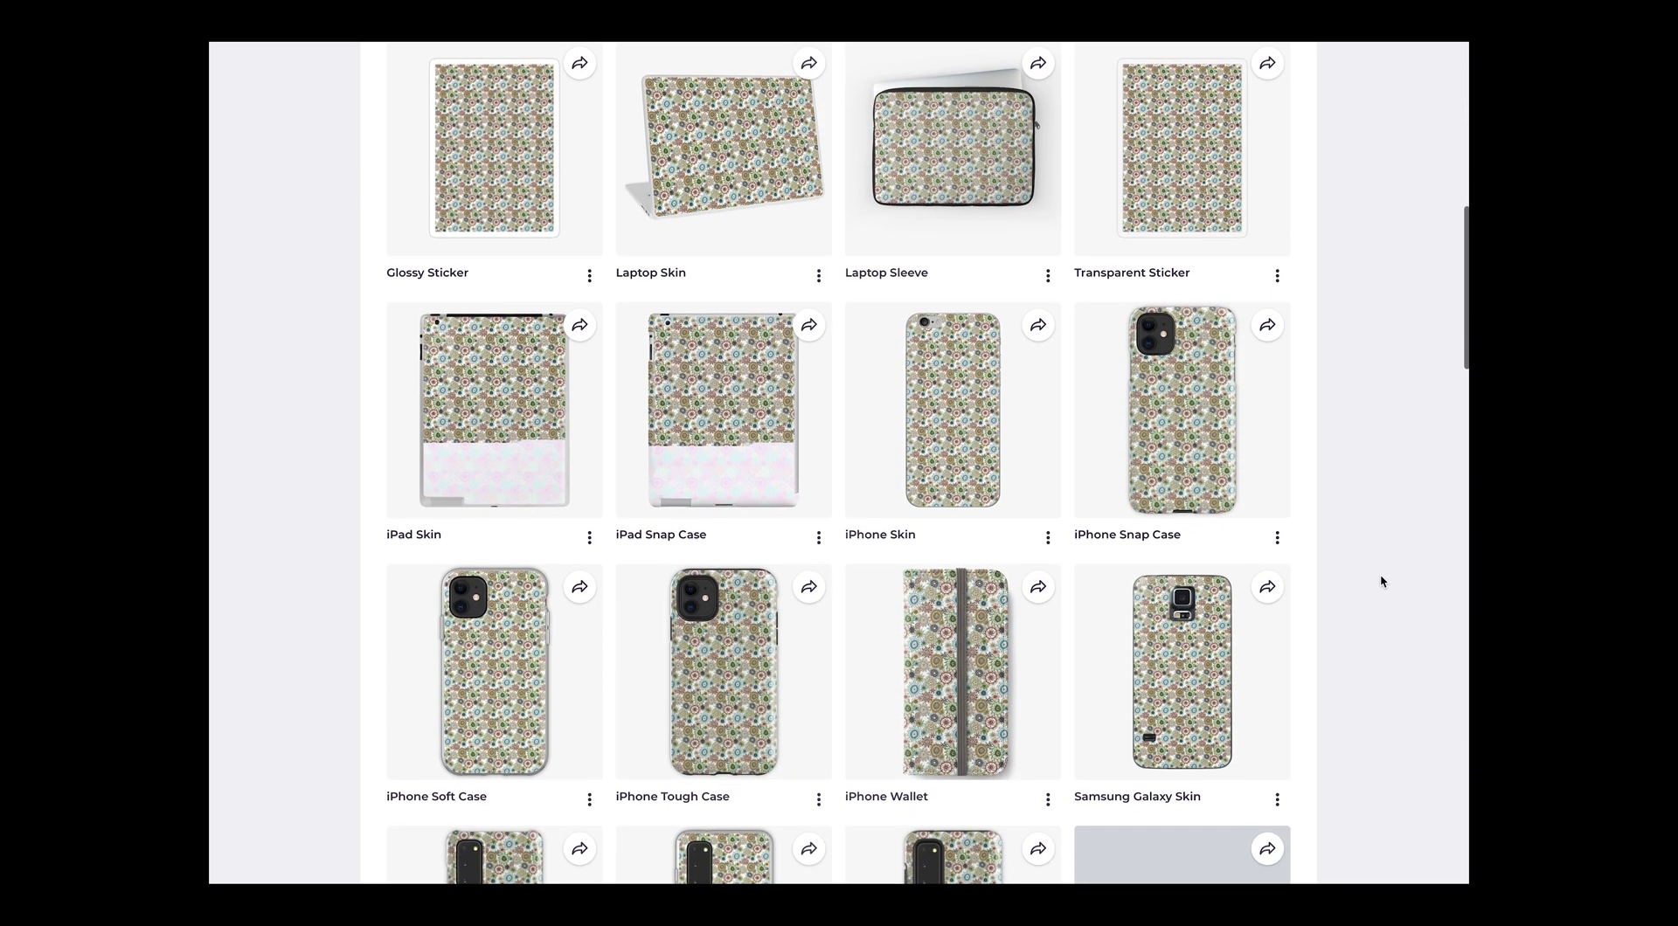
scroll(1380, 578, down, 3)
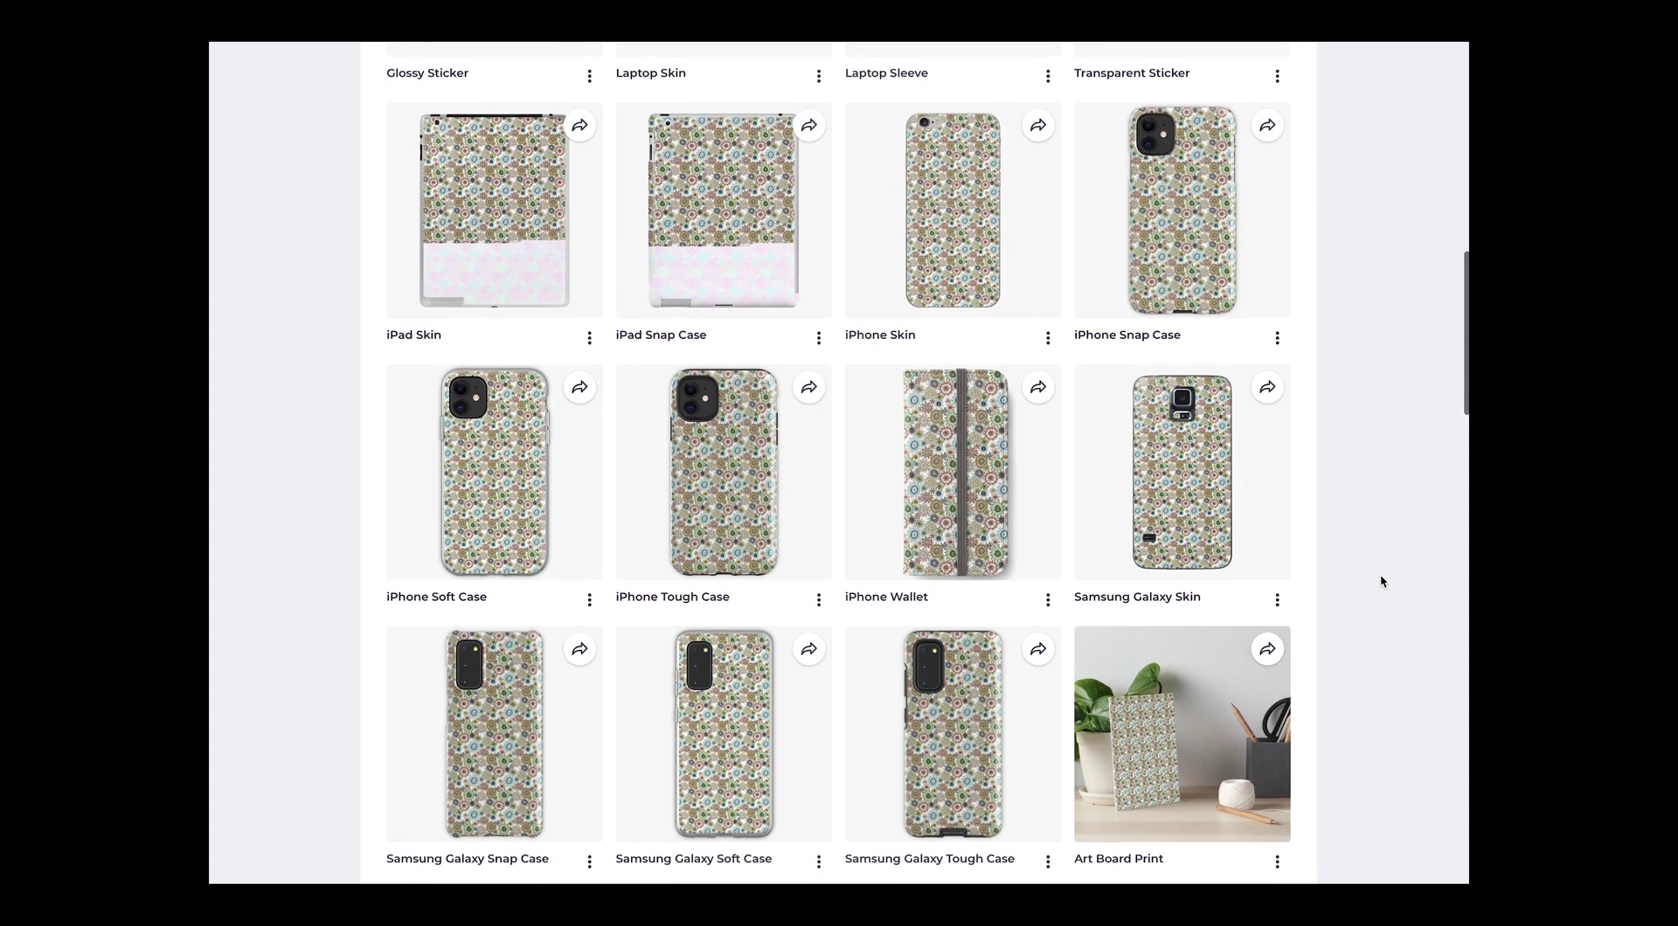
scroll(1381, 581, down, 3)
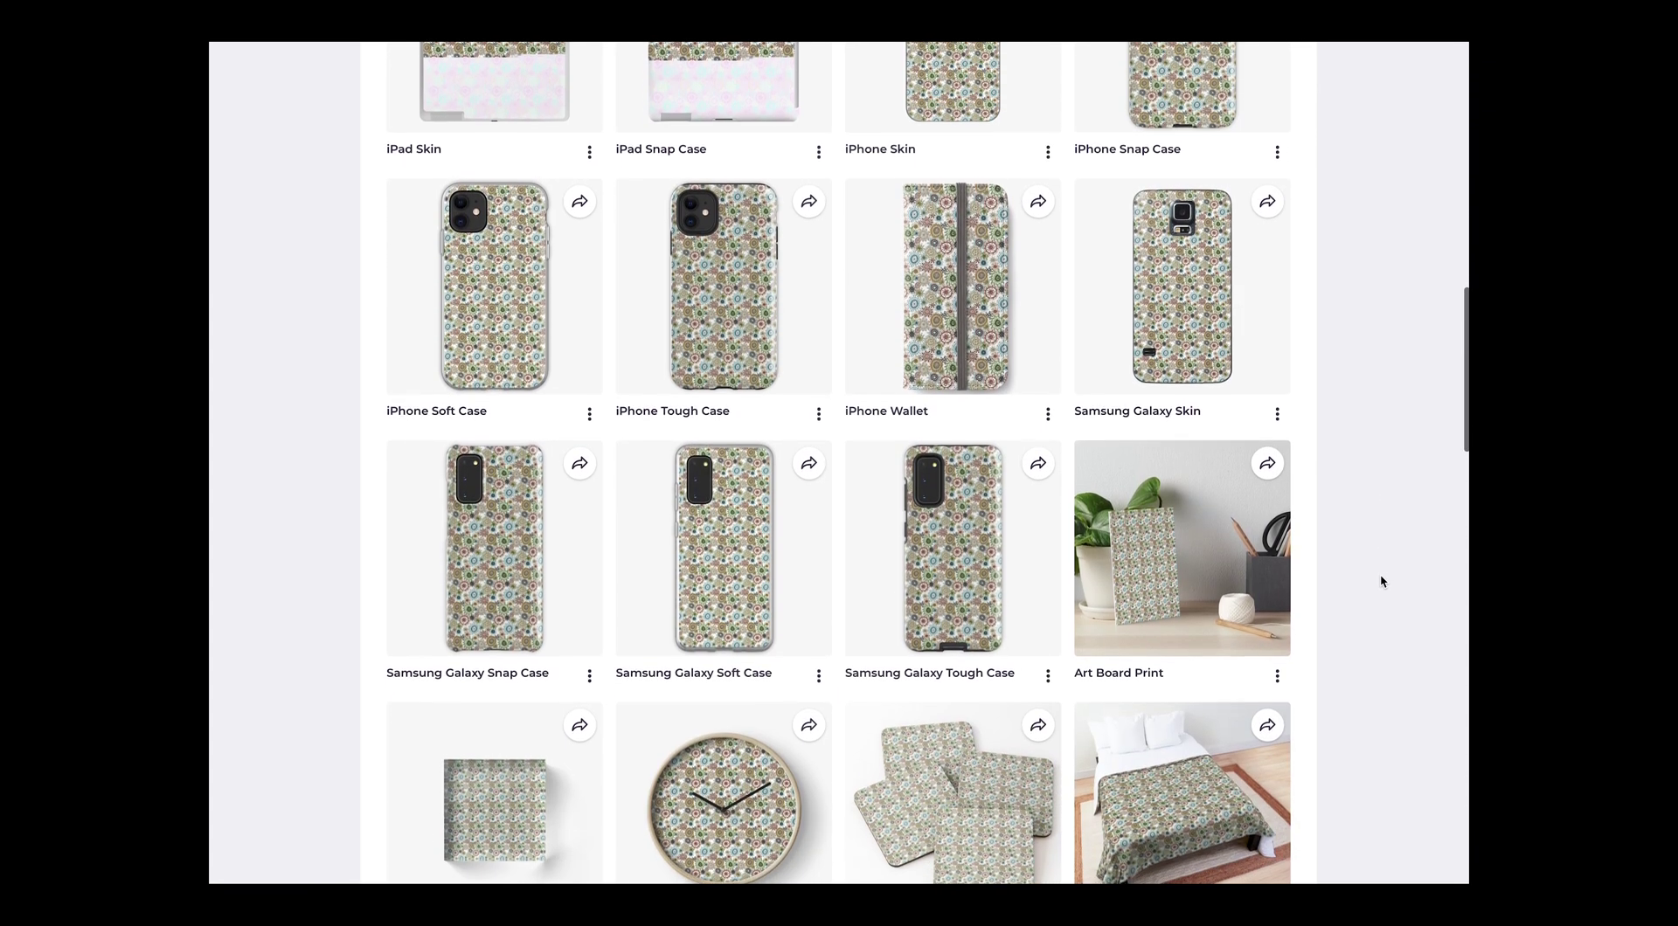
scroll(1381, 581, down, 2)
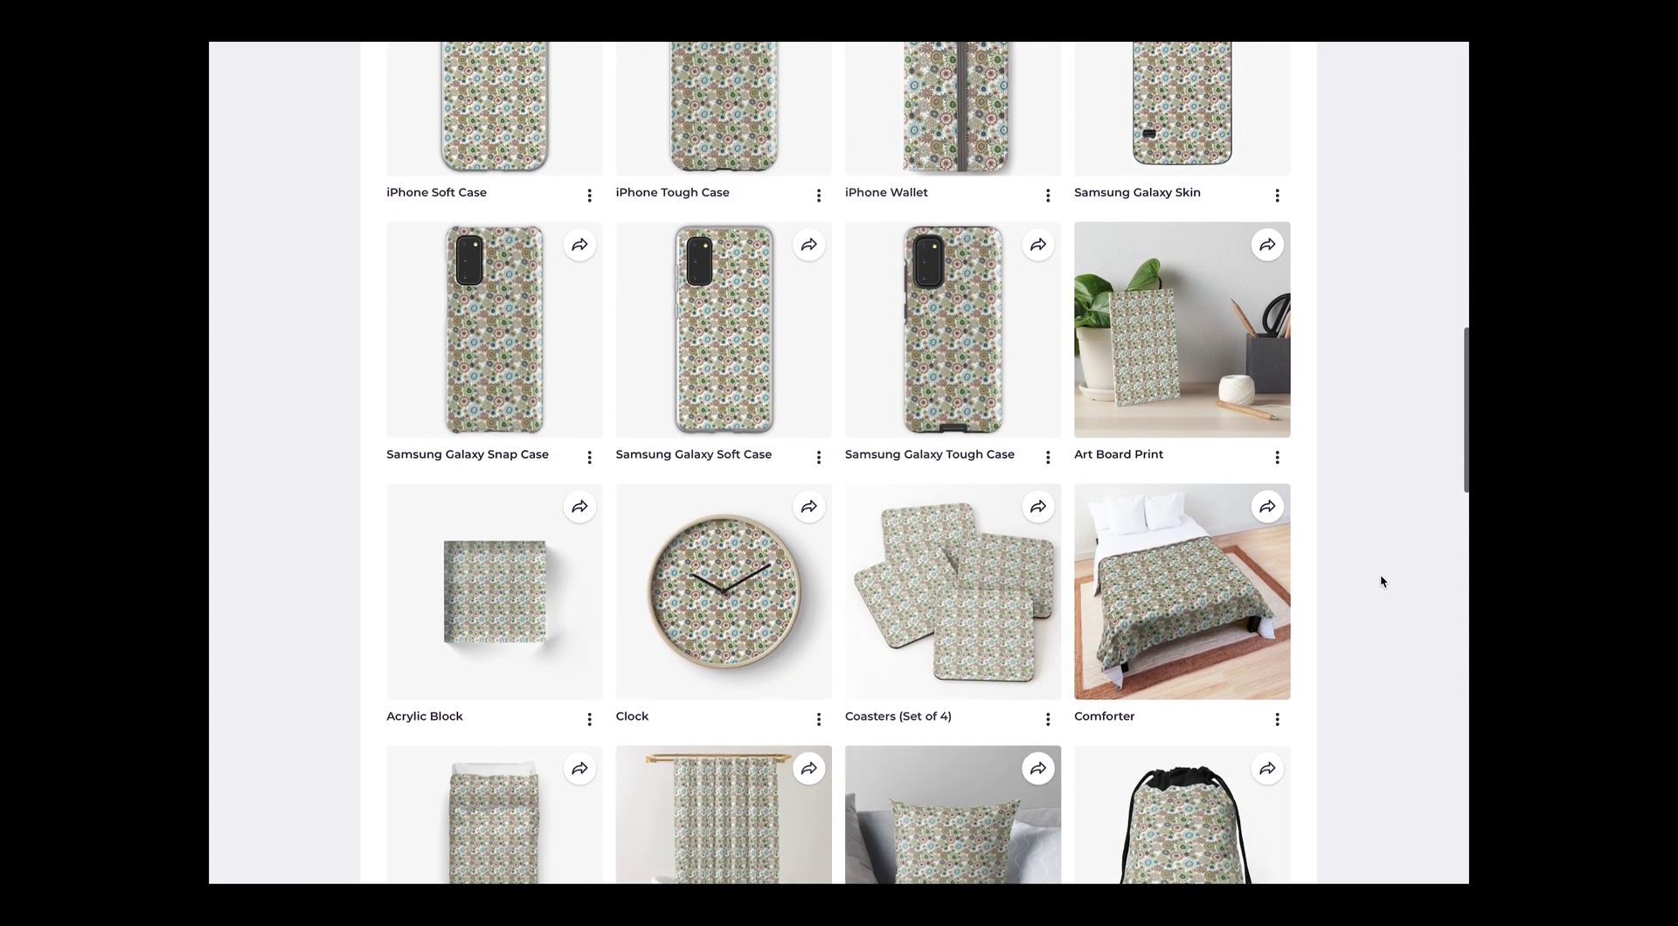
scroll(1381, 581, down, 2)
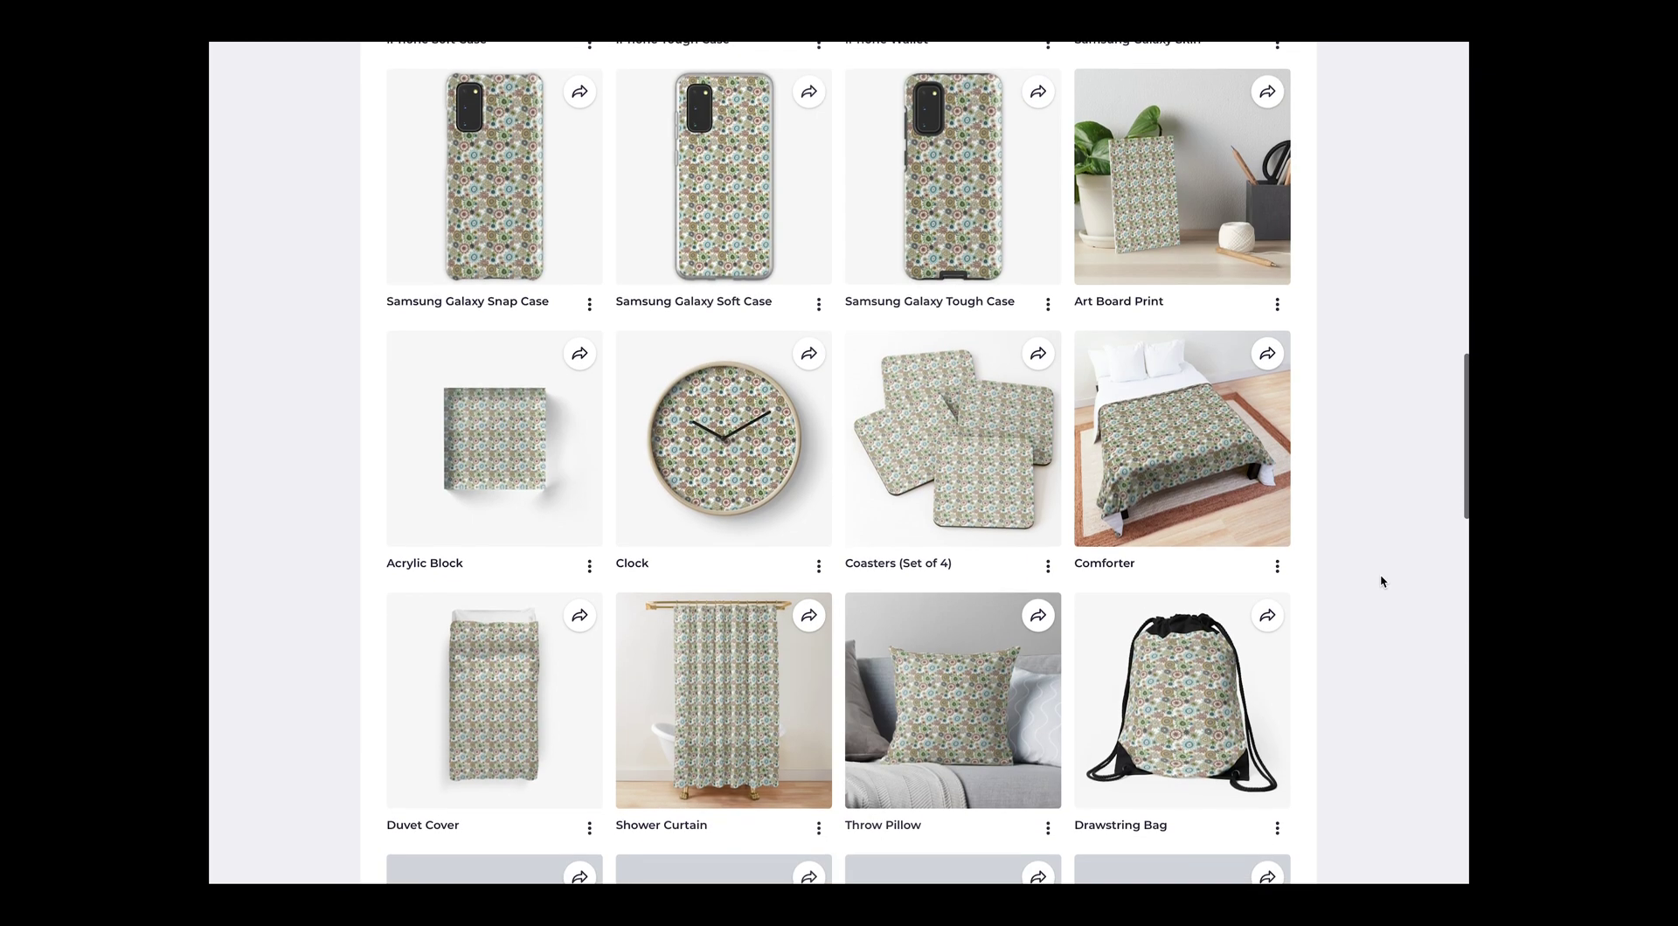
scroll(1381, 579, down, 3)
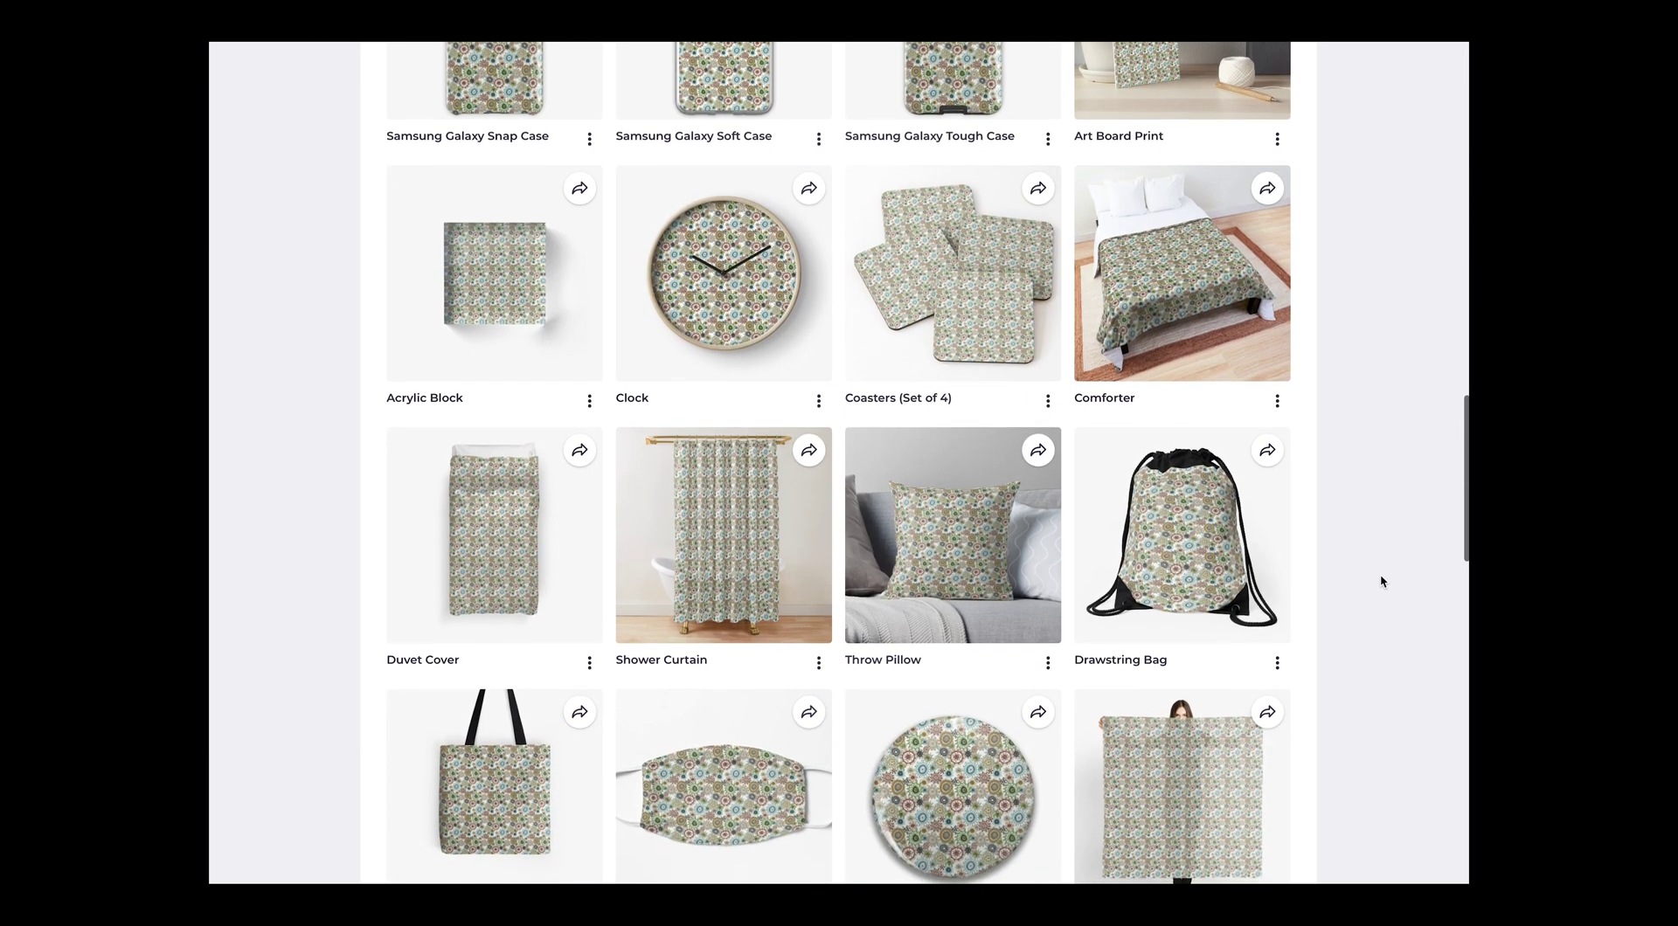
scroll(1381, 581, down, 2)
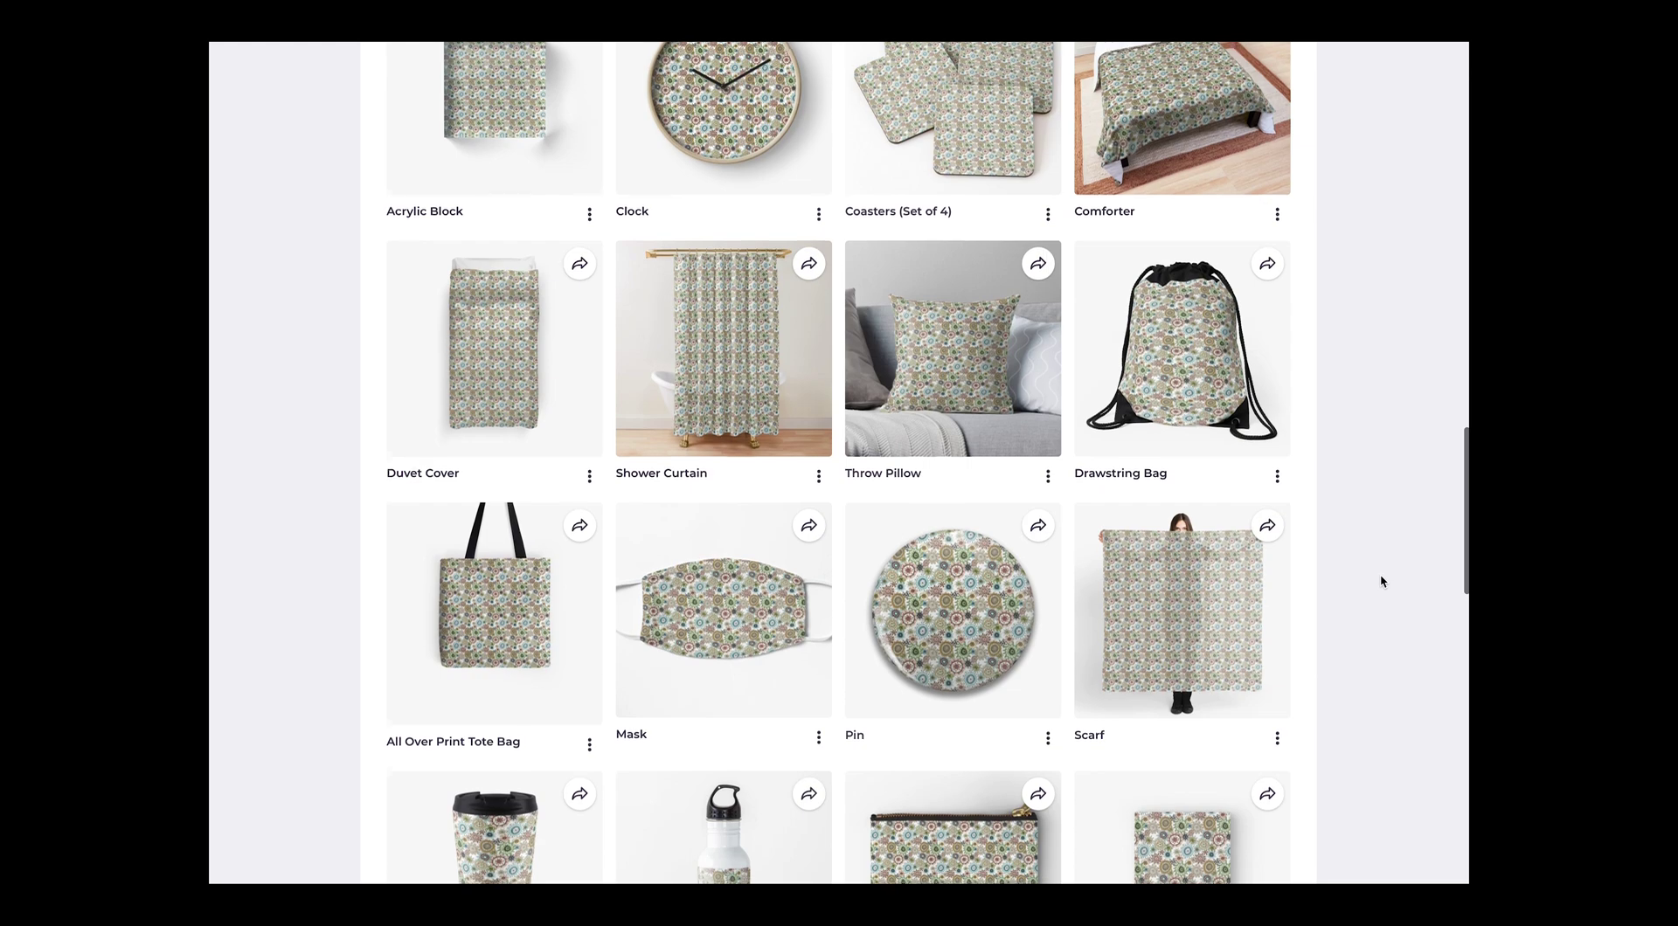
scroll(1381, 581, down, 1)
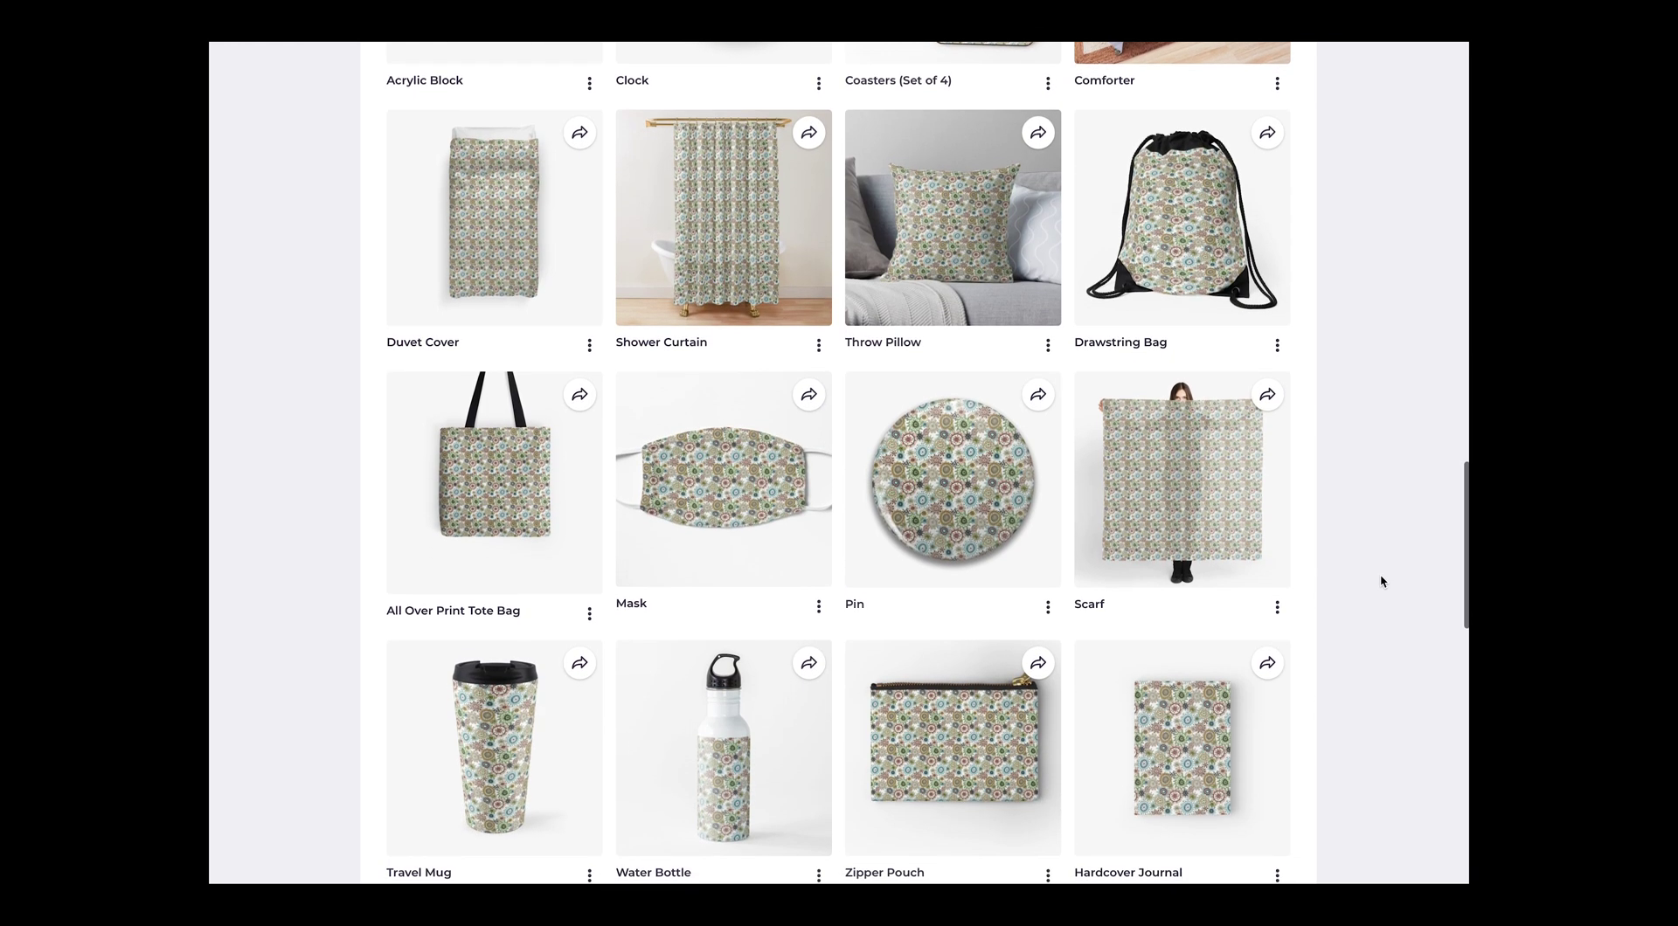
scroll(1380, 581, down, 1)
scroll(1381, 580, down, 3)
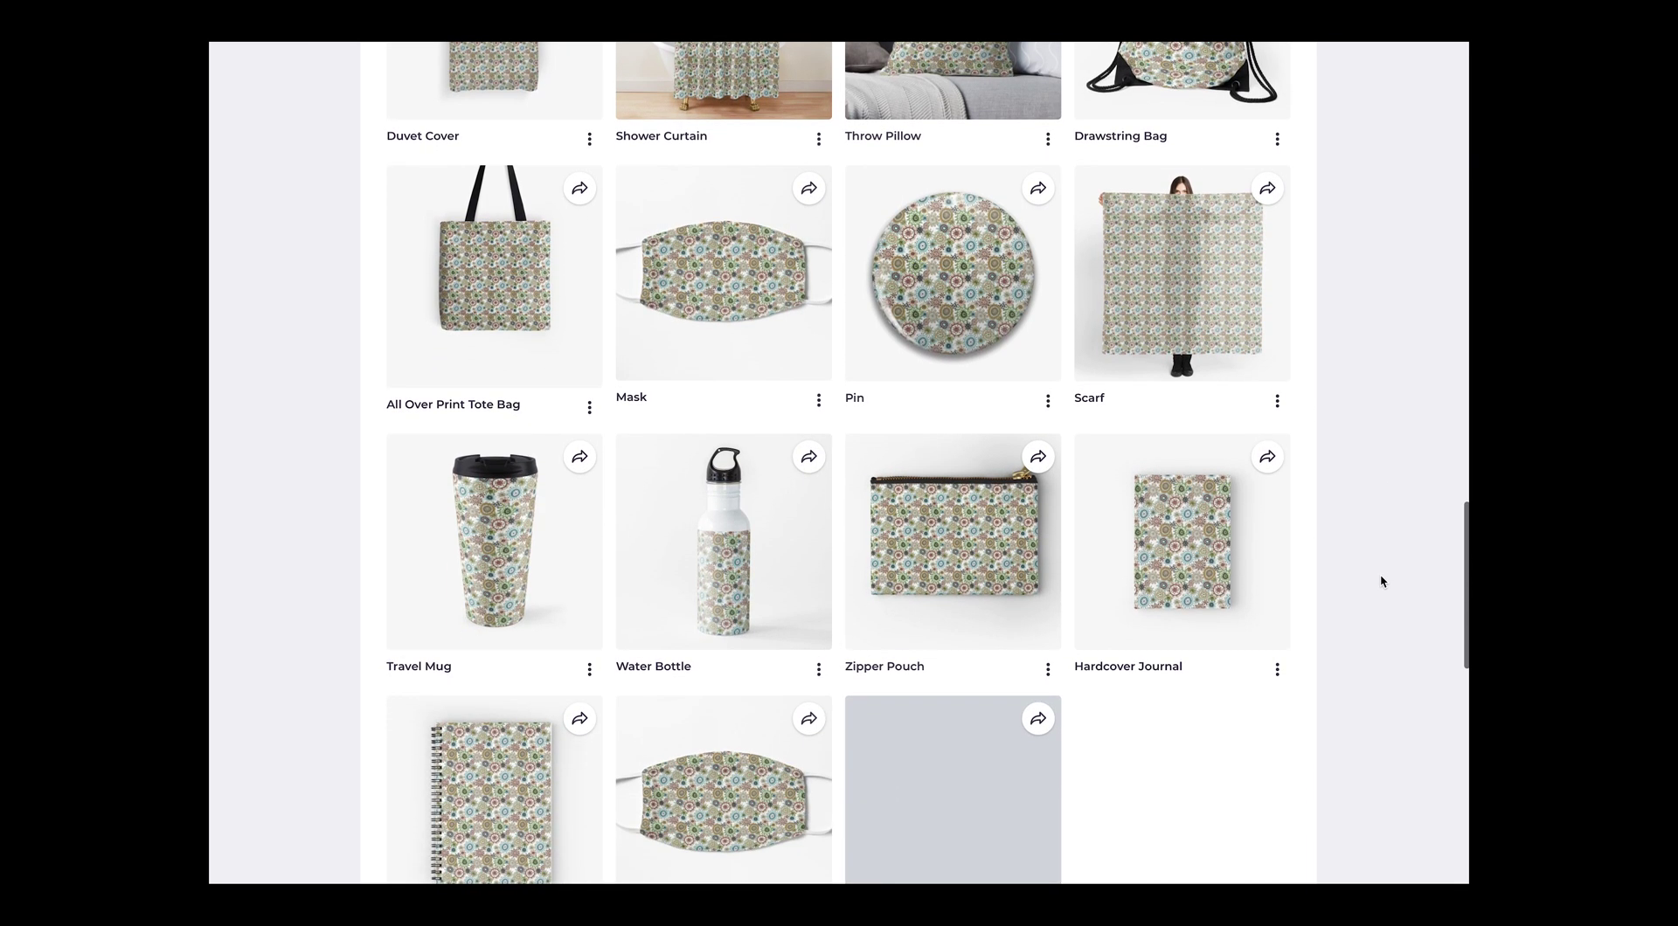
scroll(1381, 581, down, 1)
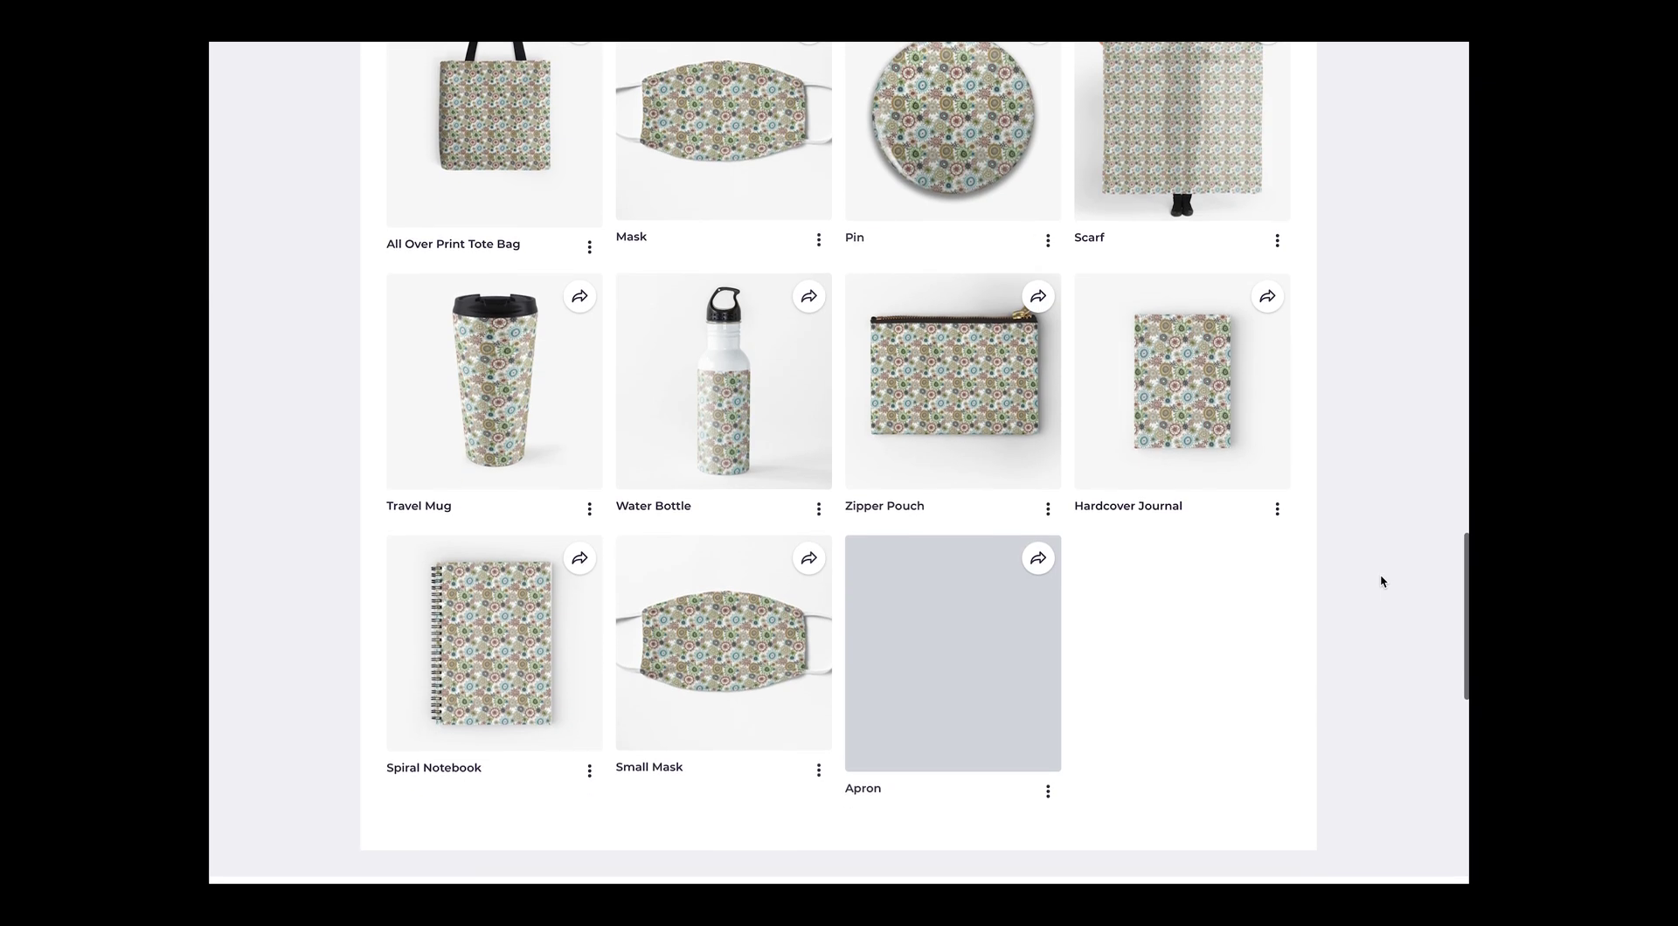